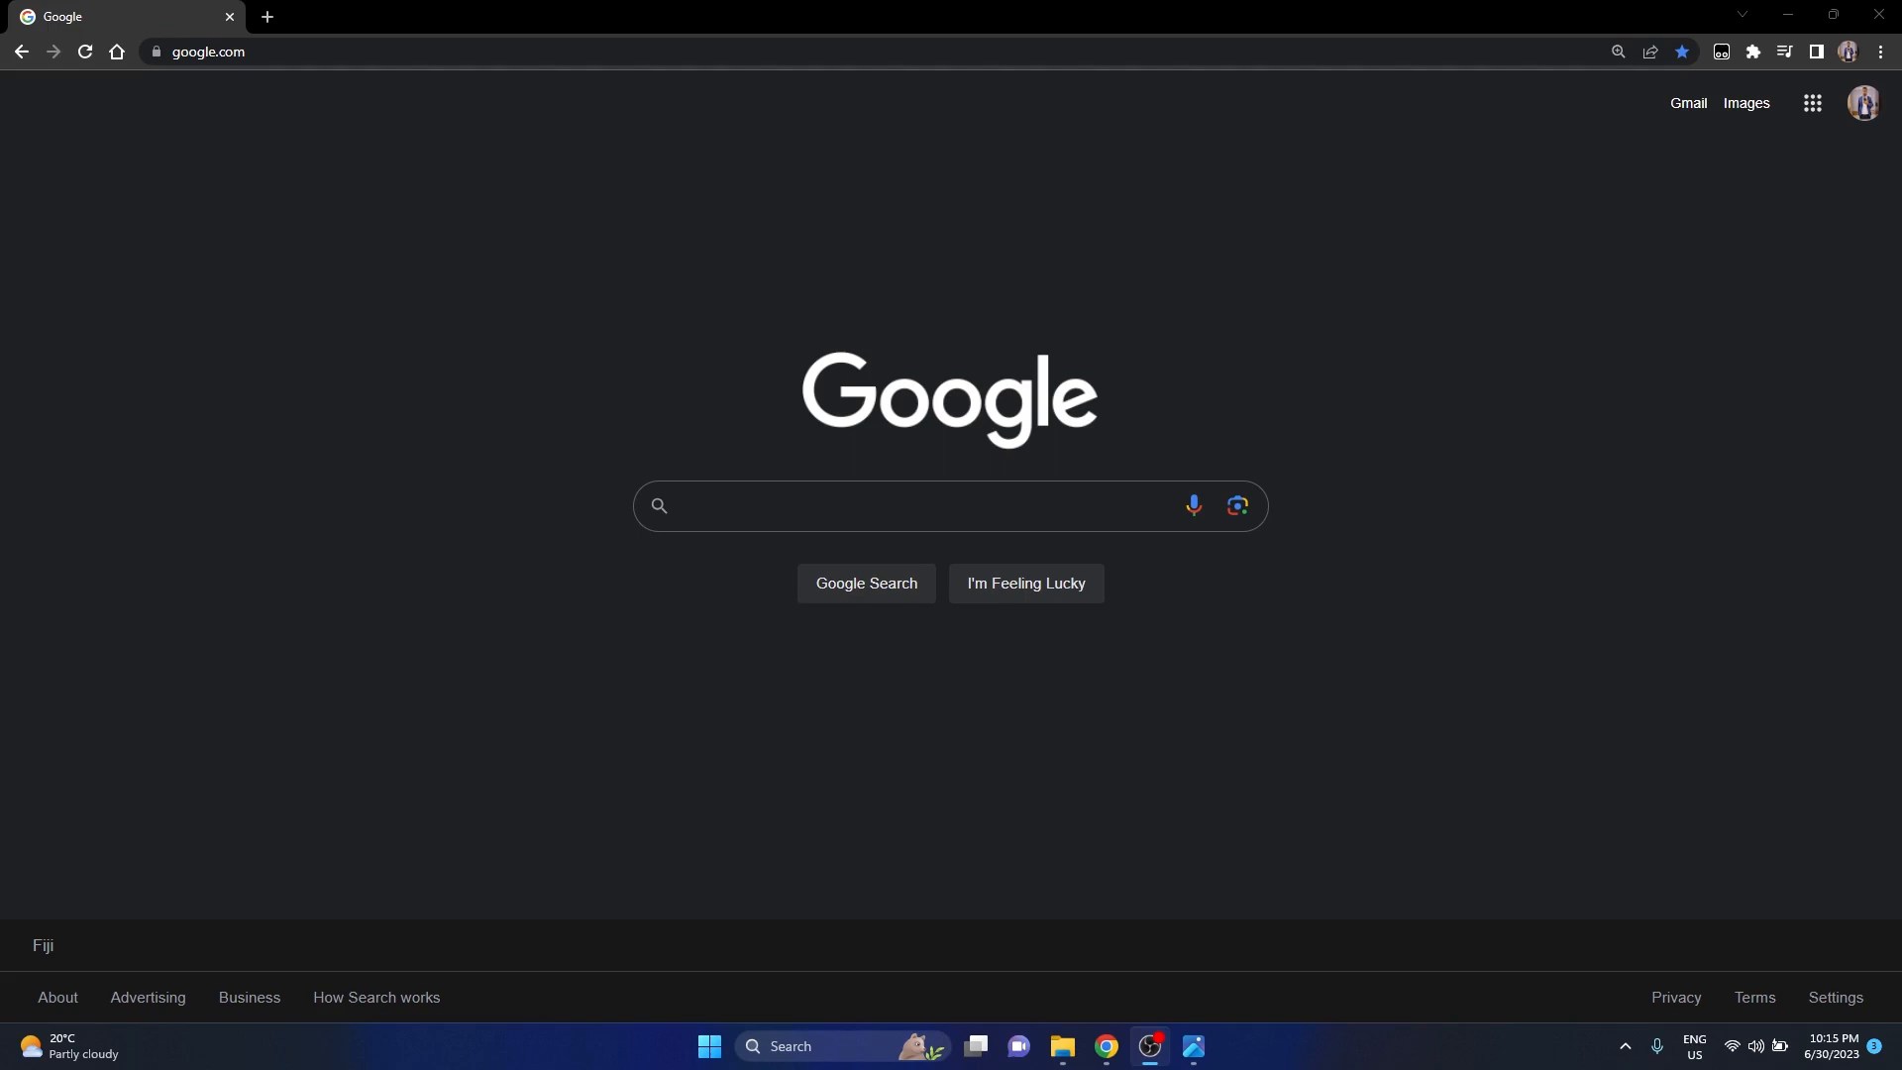
Launch 'Turn Windows features on or off' from Start search, showing .NET Framework 3.5 unchecked
{"action": "key", "text": "super"}
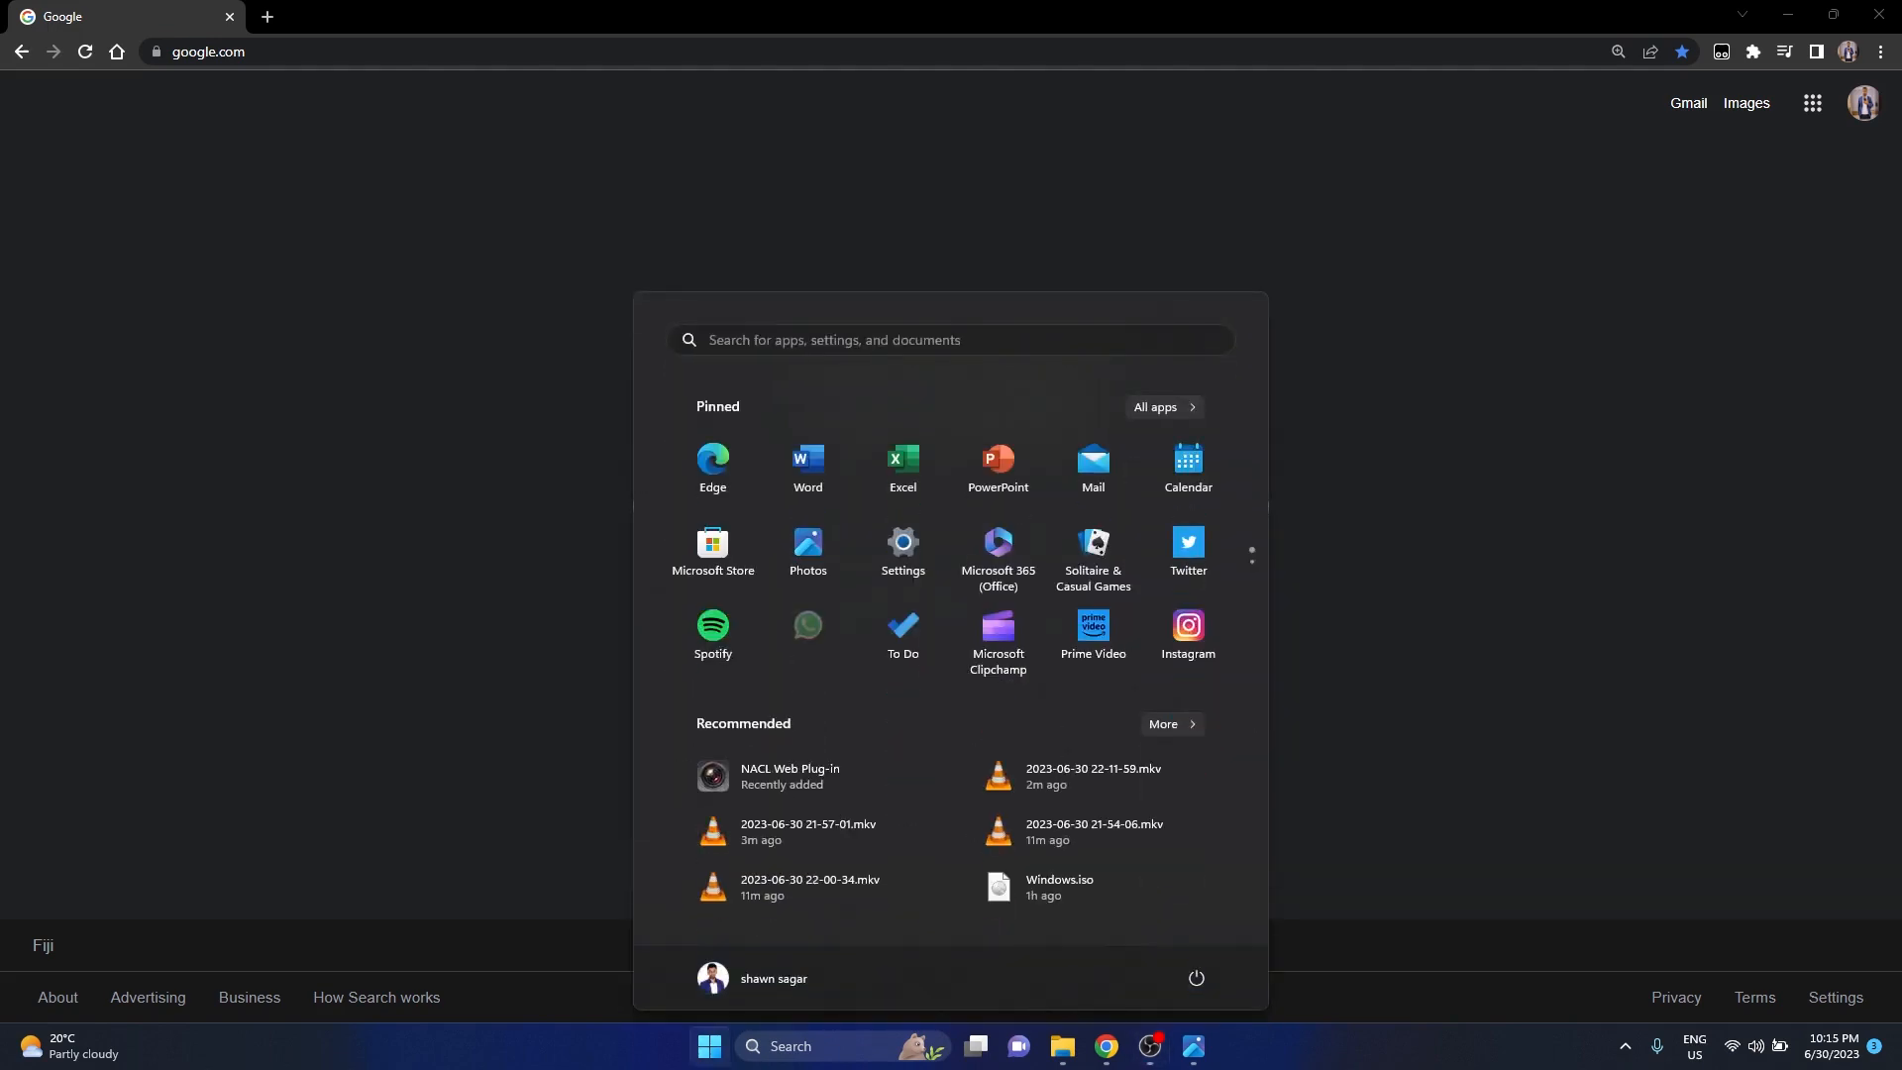
{"action": "type", "text": "fea"}
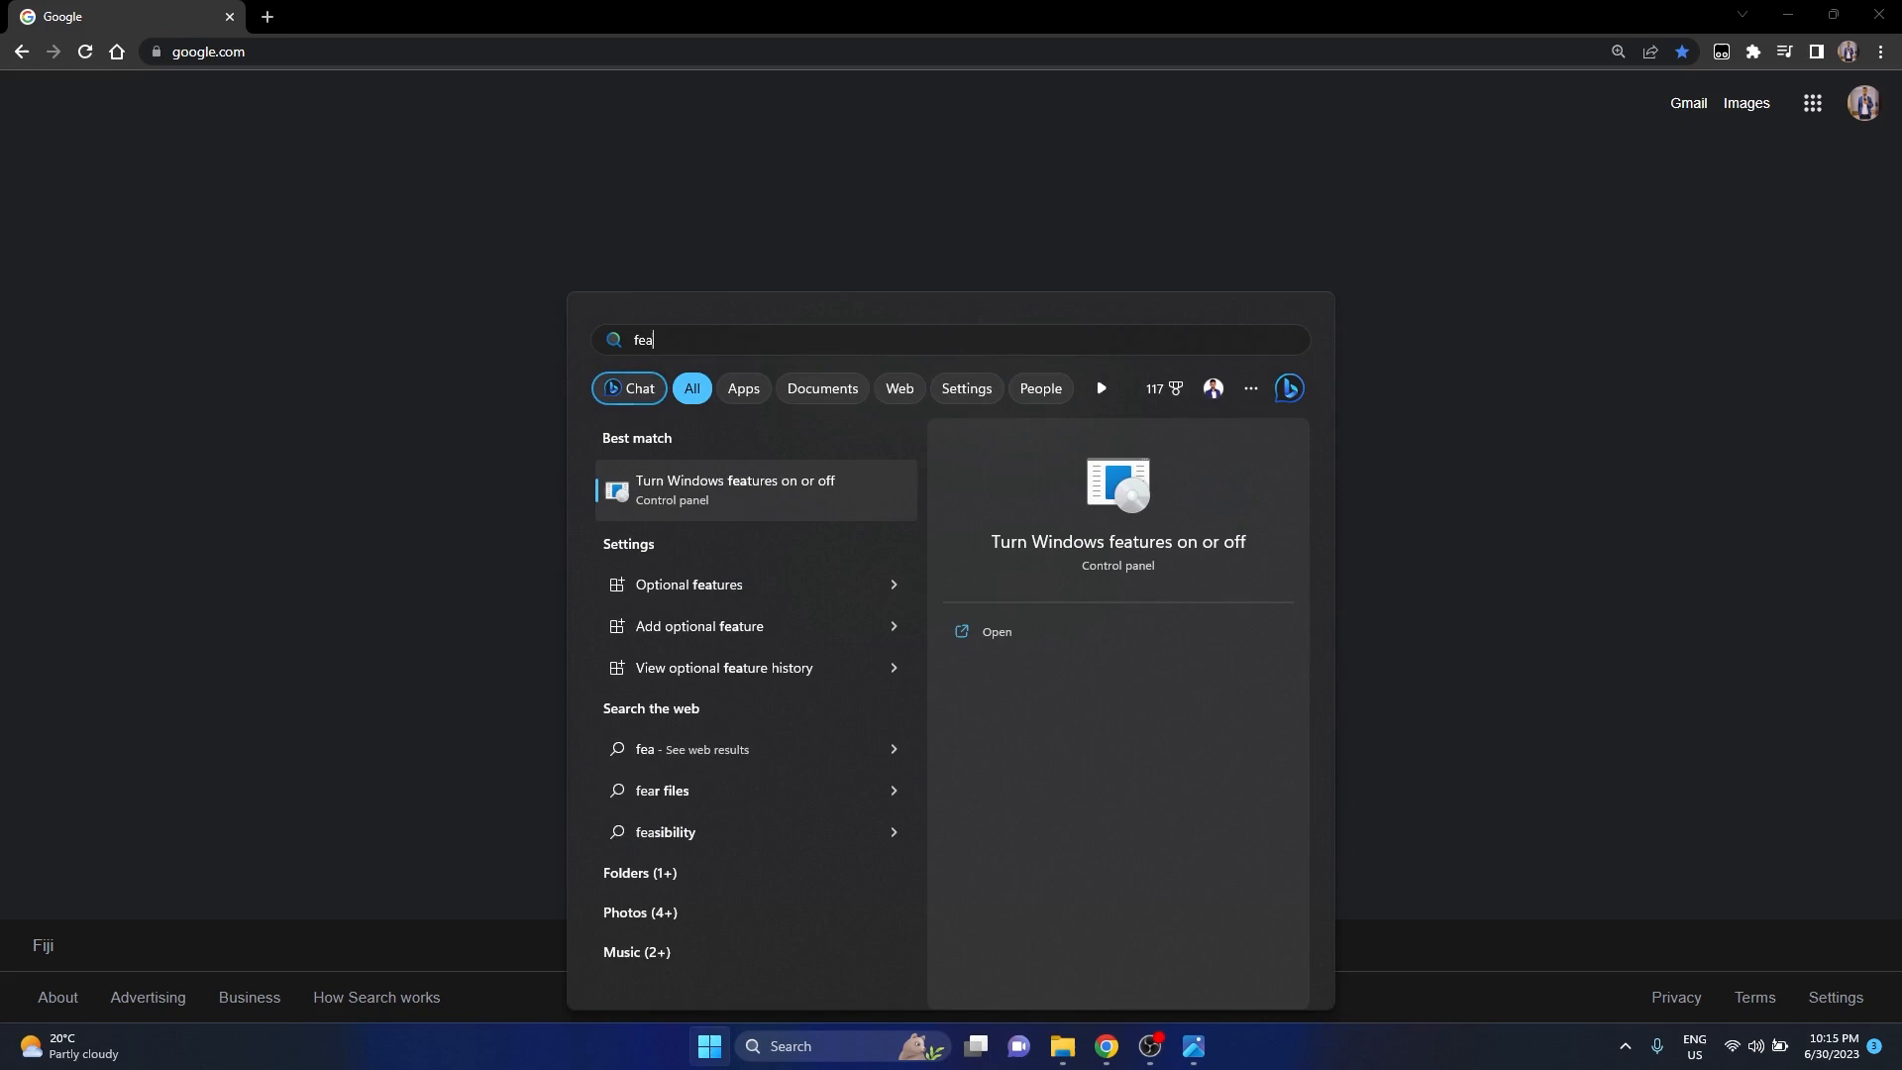
{"action": "key", "text": "Return"}
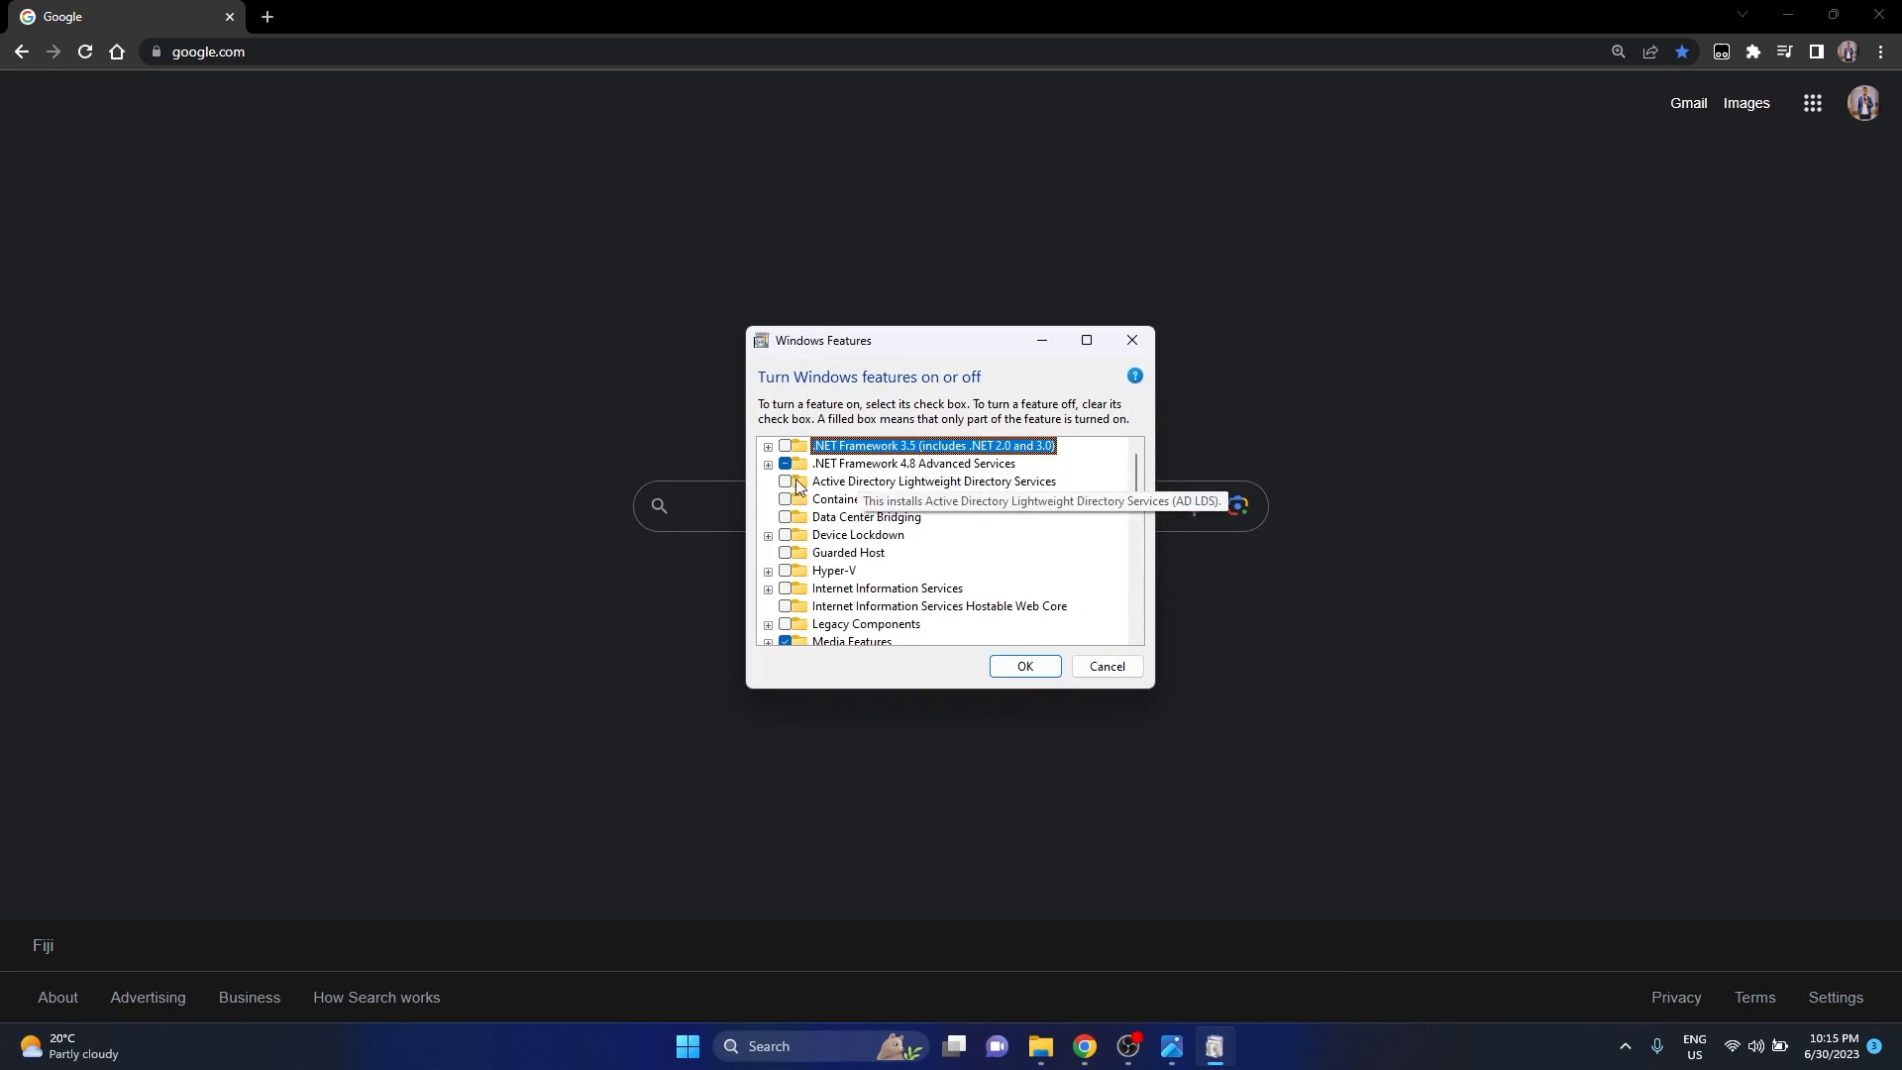
View error.png in Photos: .NET Framework 3.5 install failed with code 0x8024402C
{"action": "left_click", "coordinate": [1171, 1045]}
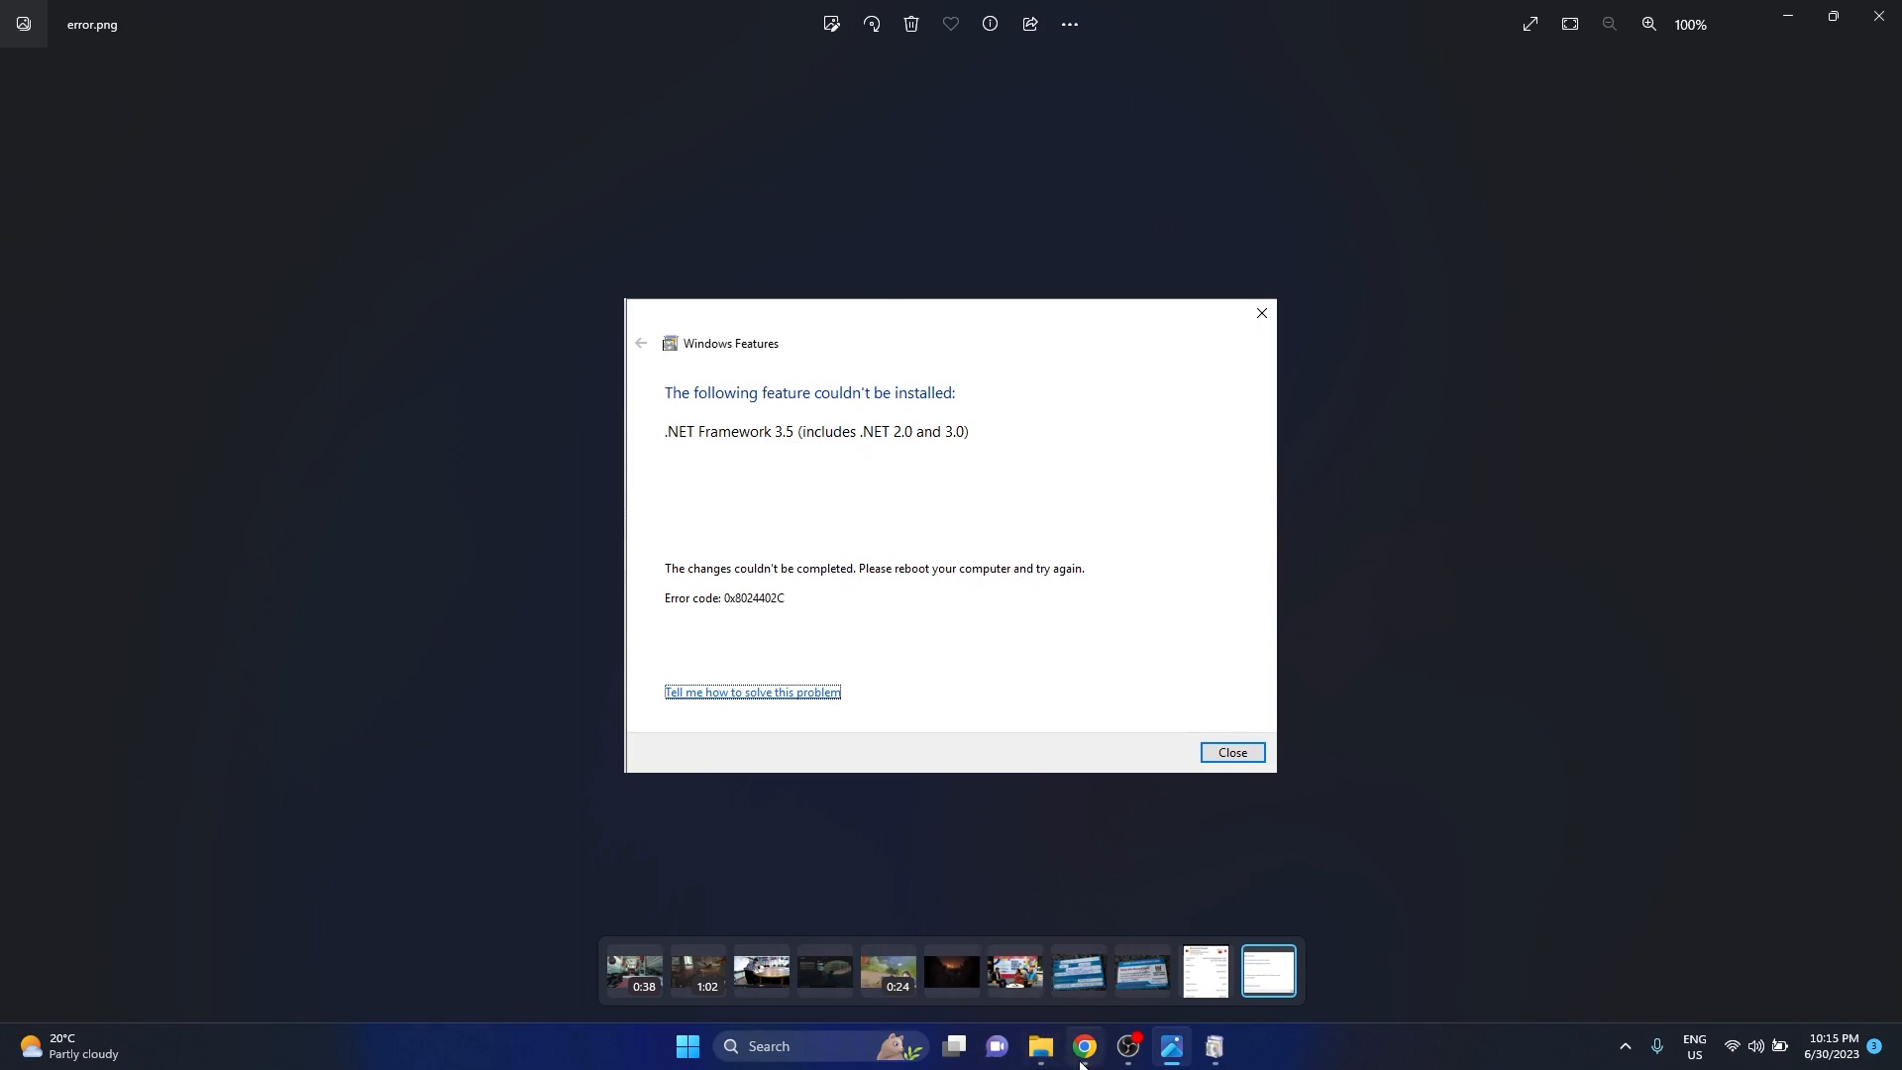
{"action": "mouse_move", "coordinate": [1086, 1046]}
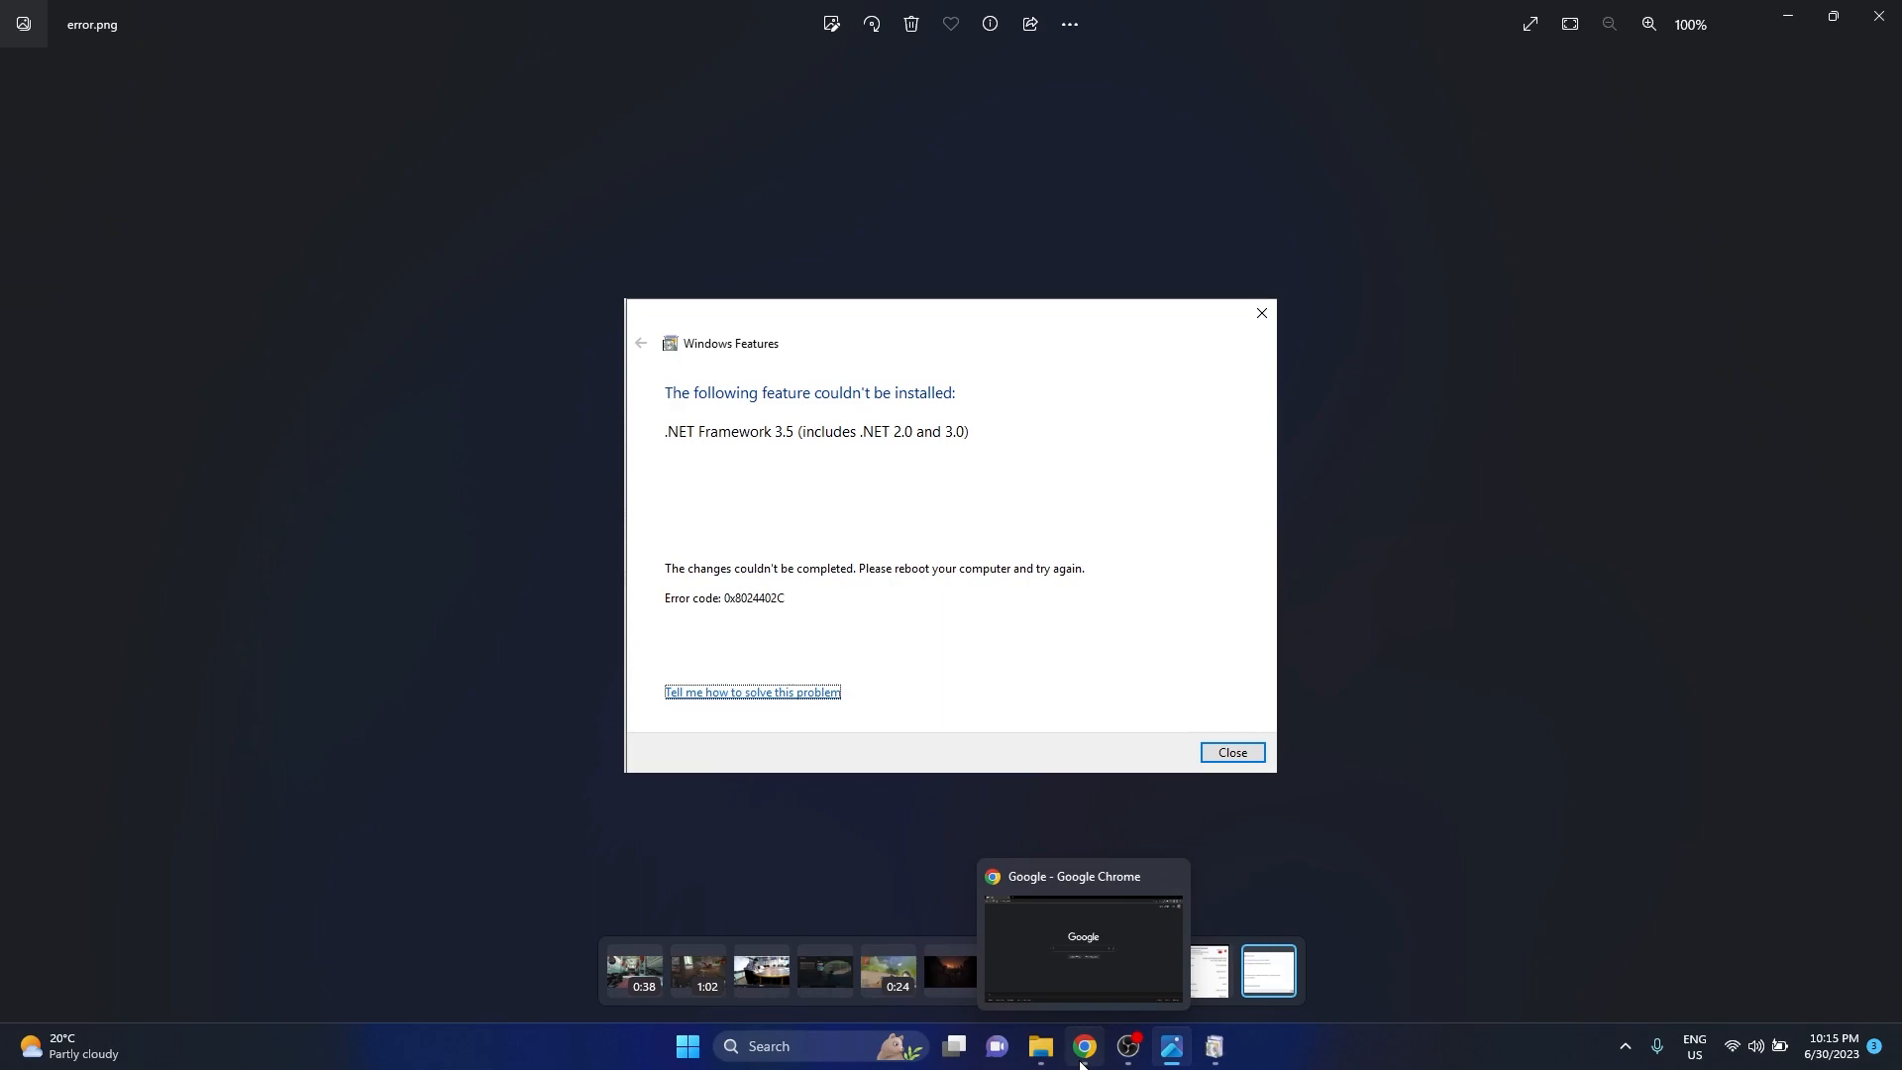
Search Google for 'windows 11 iso' and land on Microsoft's Download Windows 11 page
{"action": "left_click", "coordinate": [1085, 1046]}
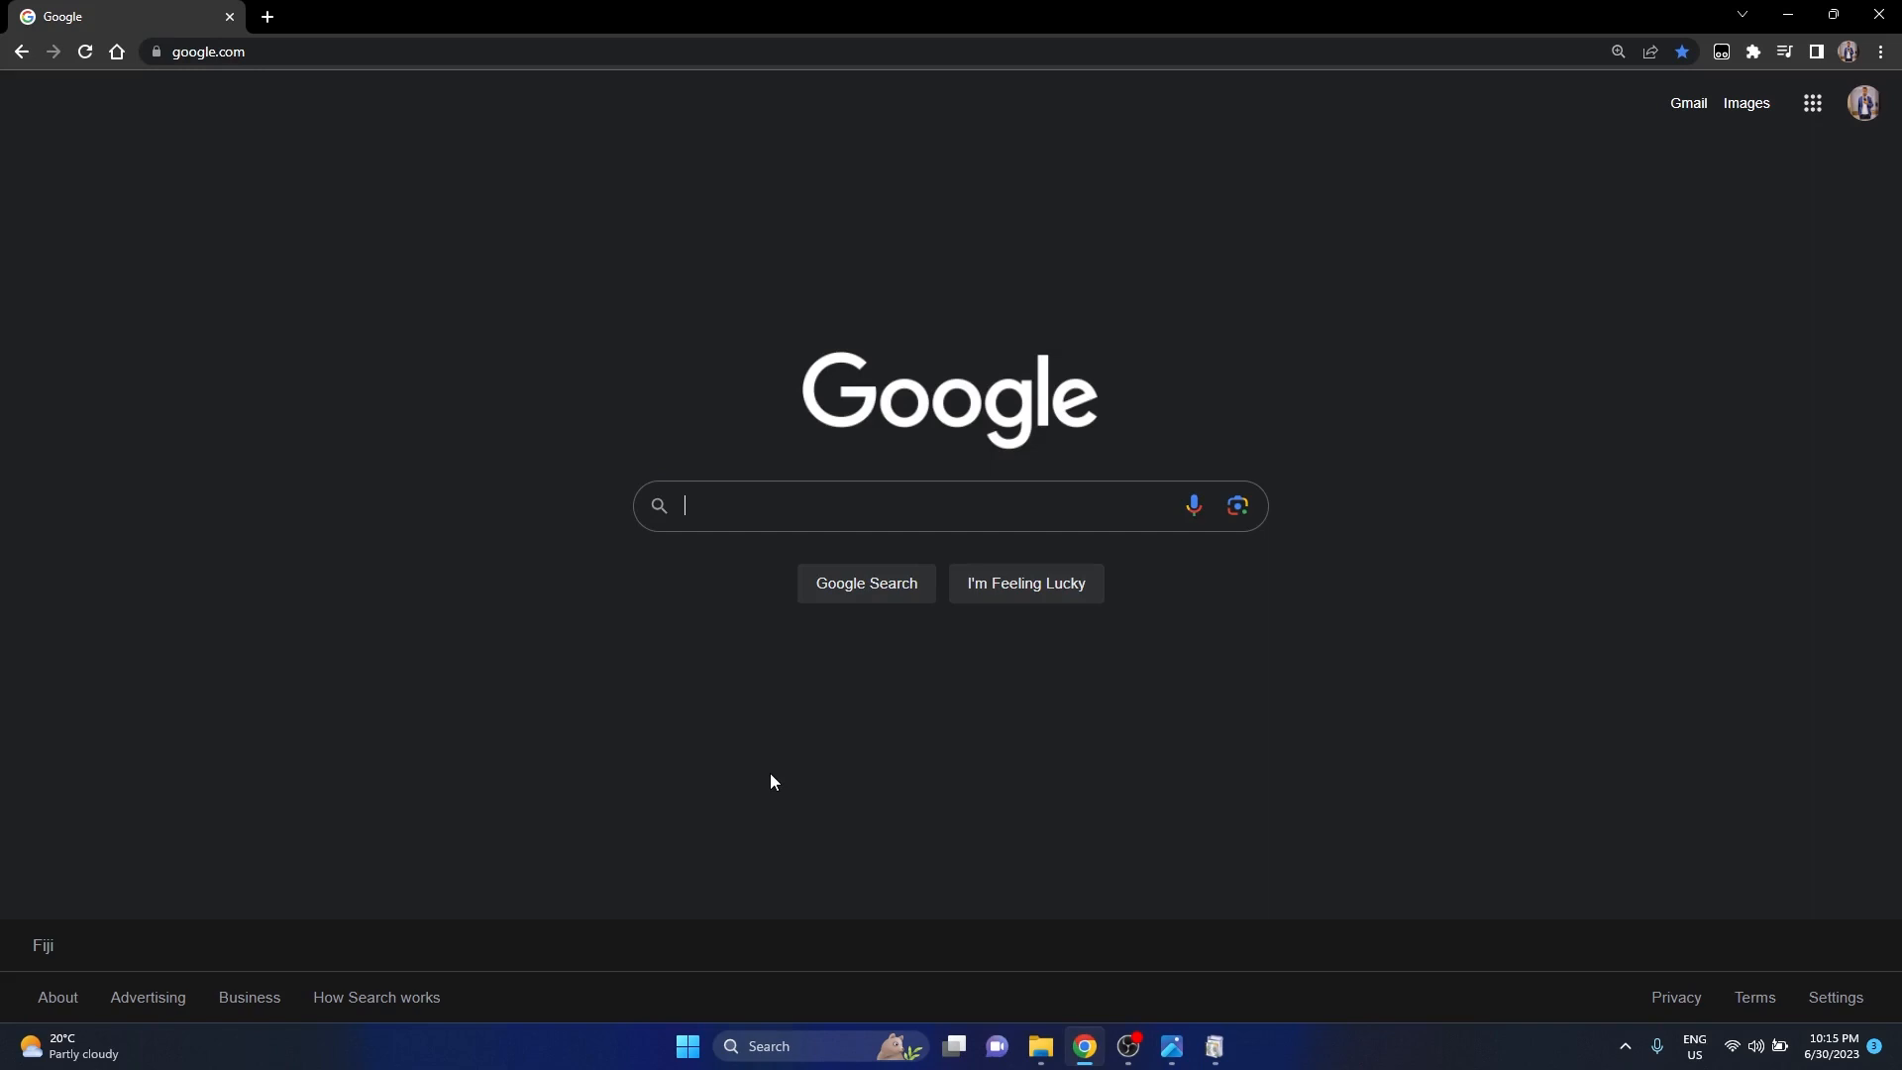
{"action": "type", "text": "window"}
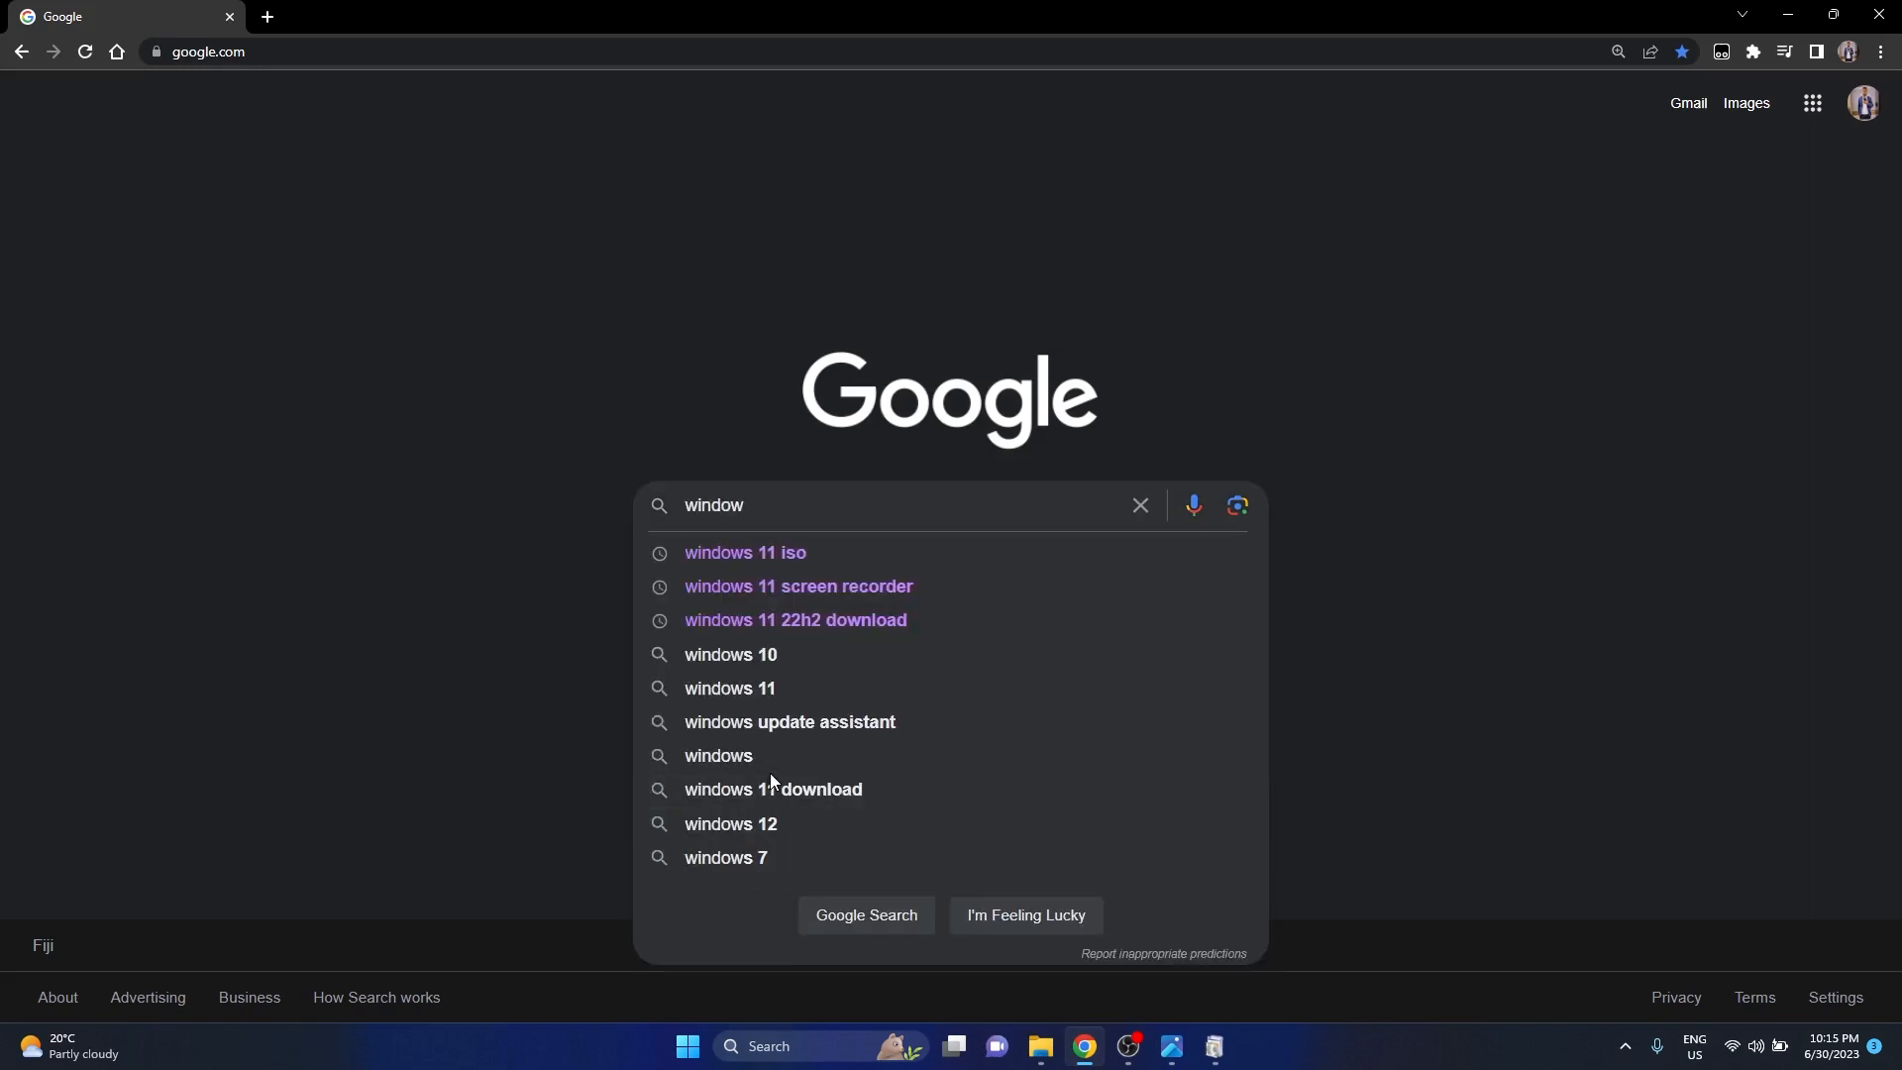
{"action": "key", "text": "Down"}
{"action": "key", "text": "Return"}
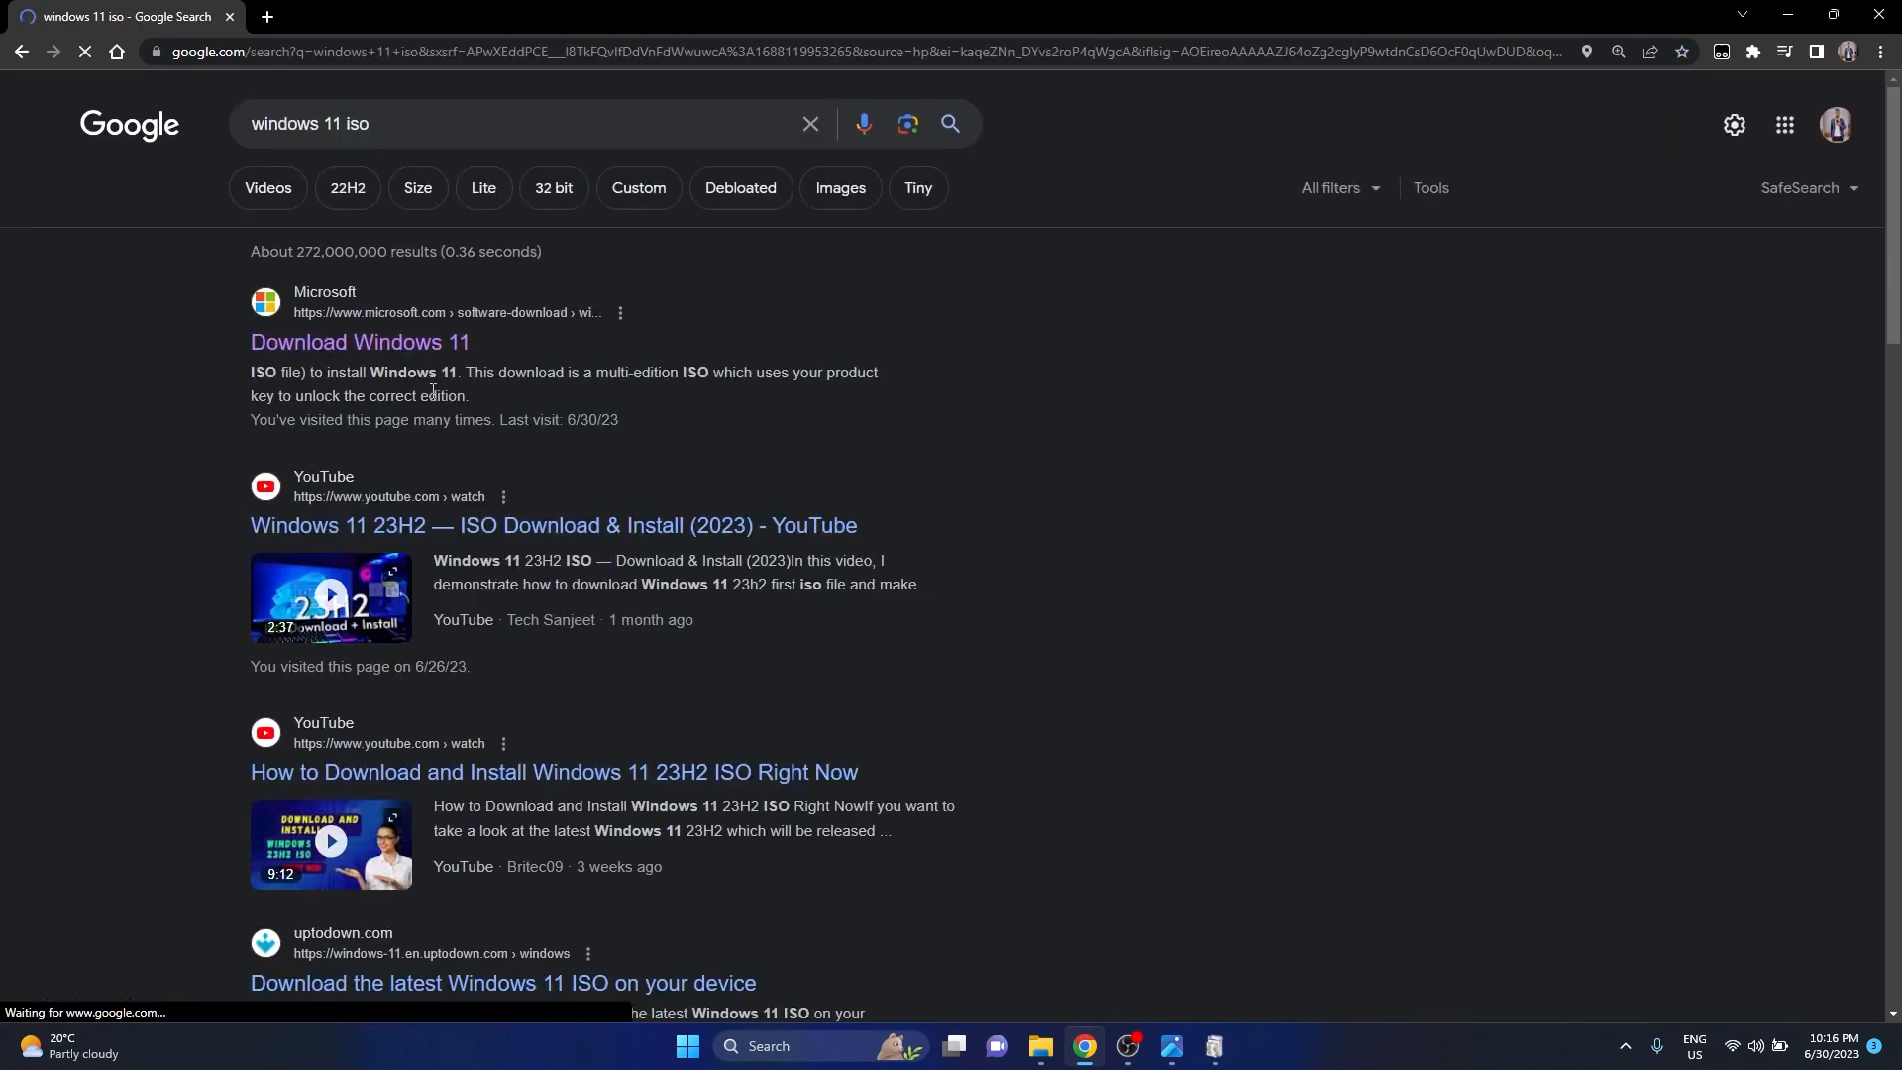
{"action": "left_click", "coordinate": [391, 344]}
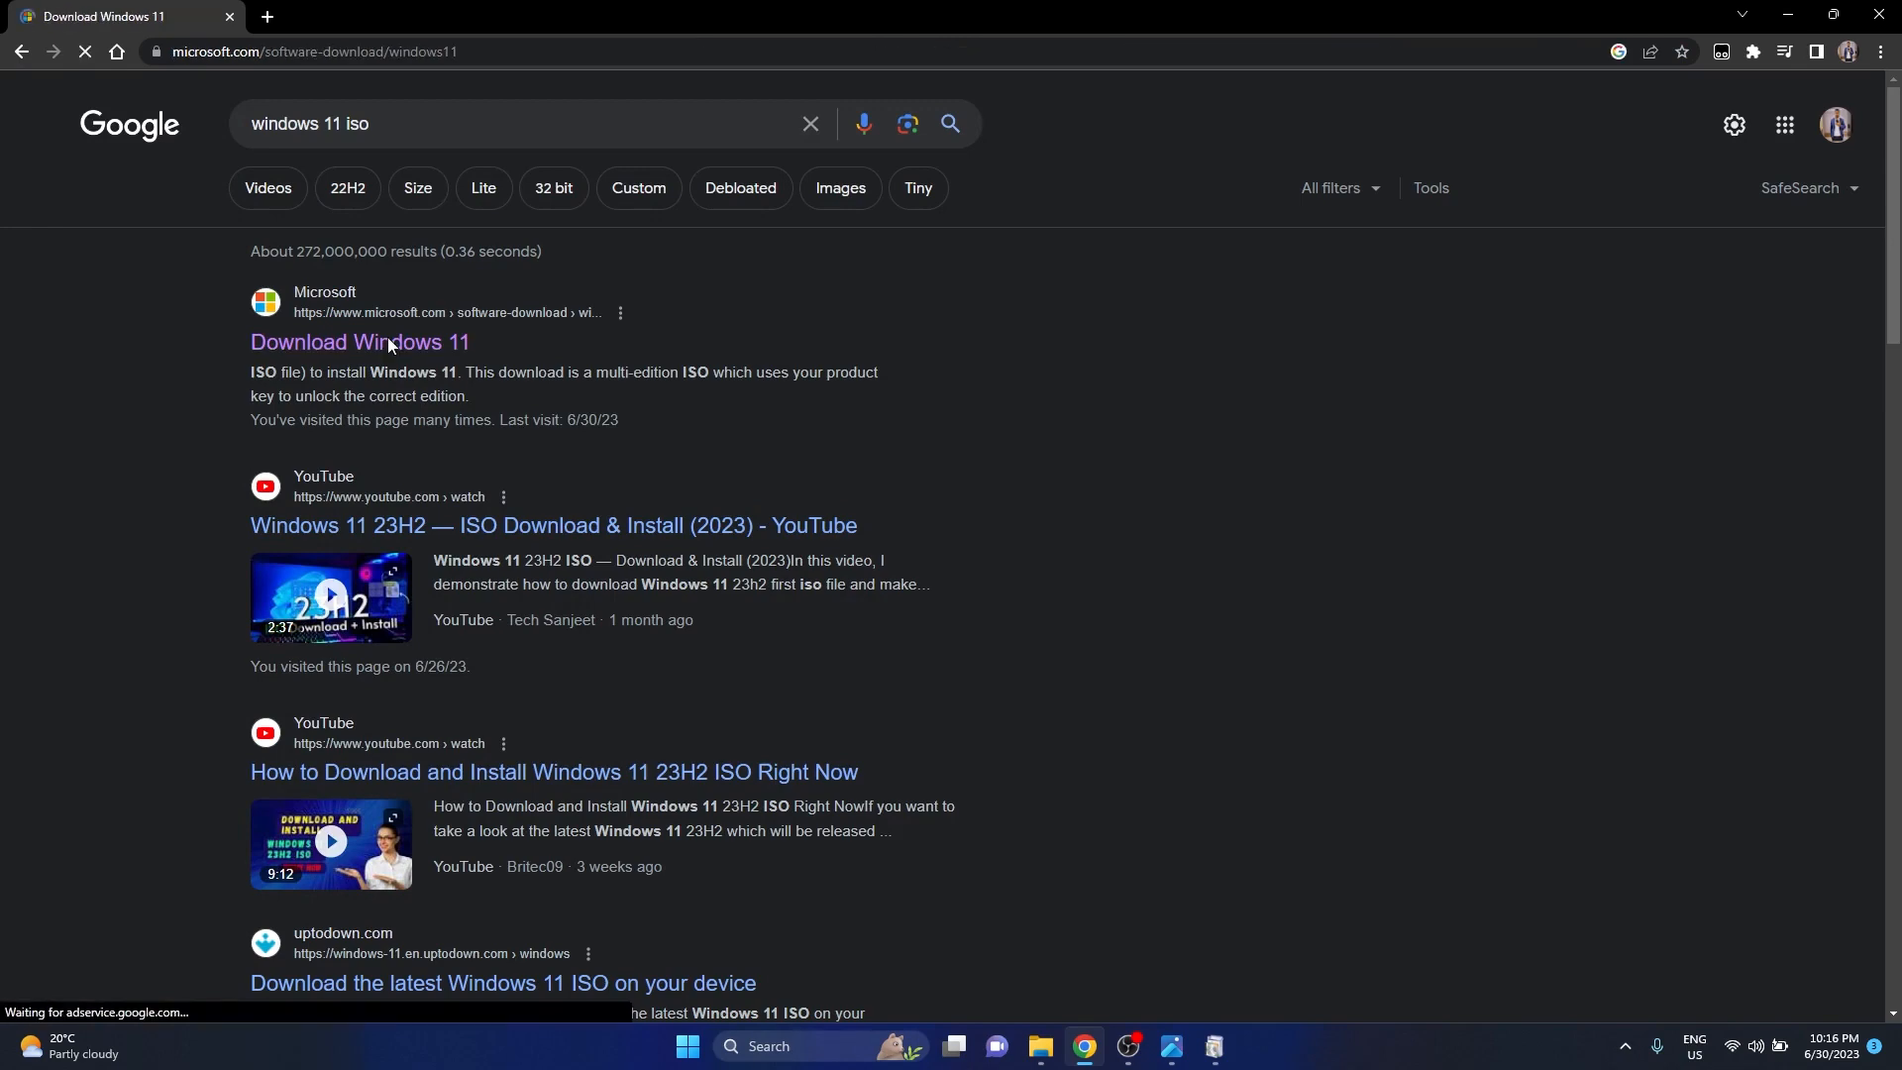
{"action": "scroll", "coordinate": [689, 694], "scroll_direction": "down", "scroll_amount": 2}
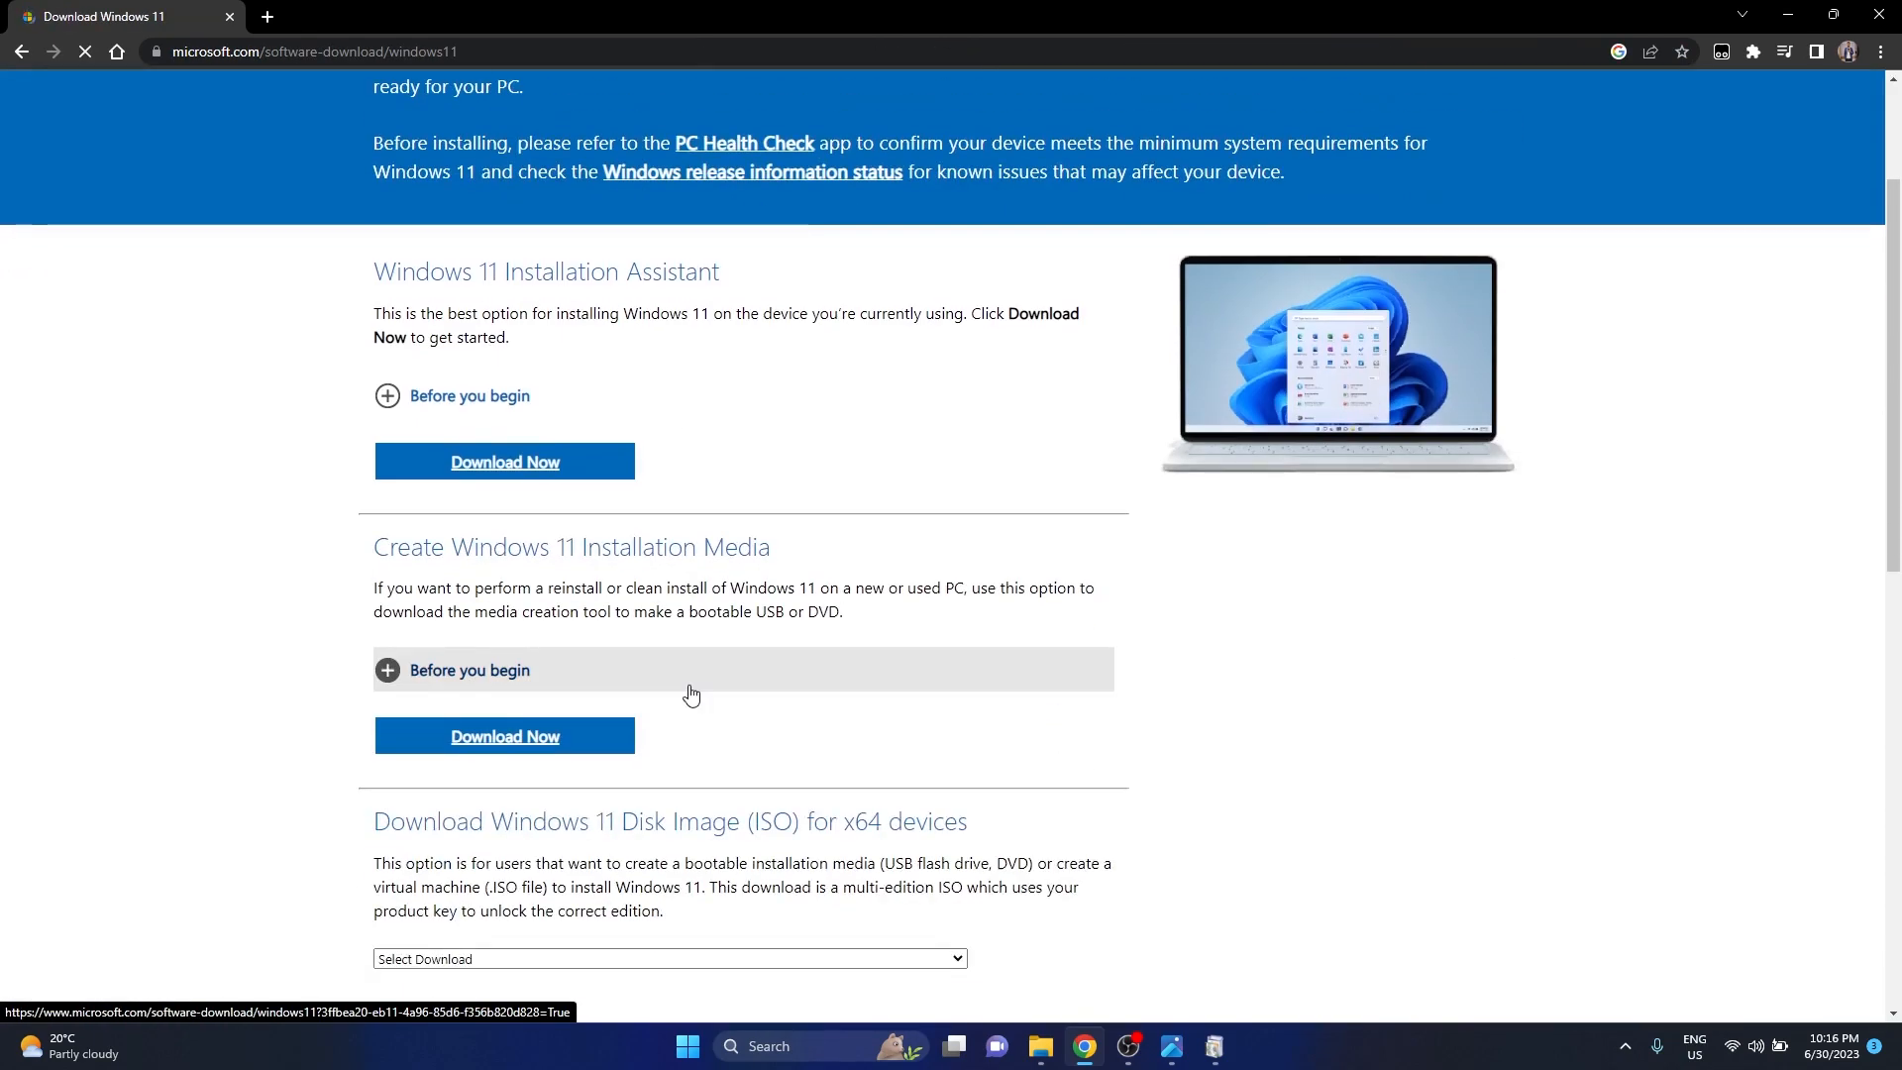
{"action": "scroll", "coordinate": [689, 692], "scroll_direction": "down", "scroll_amount": 1}
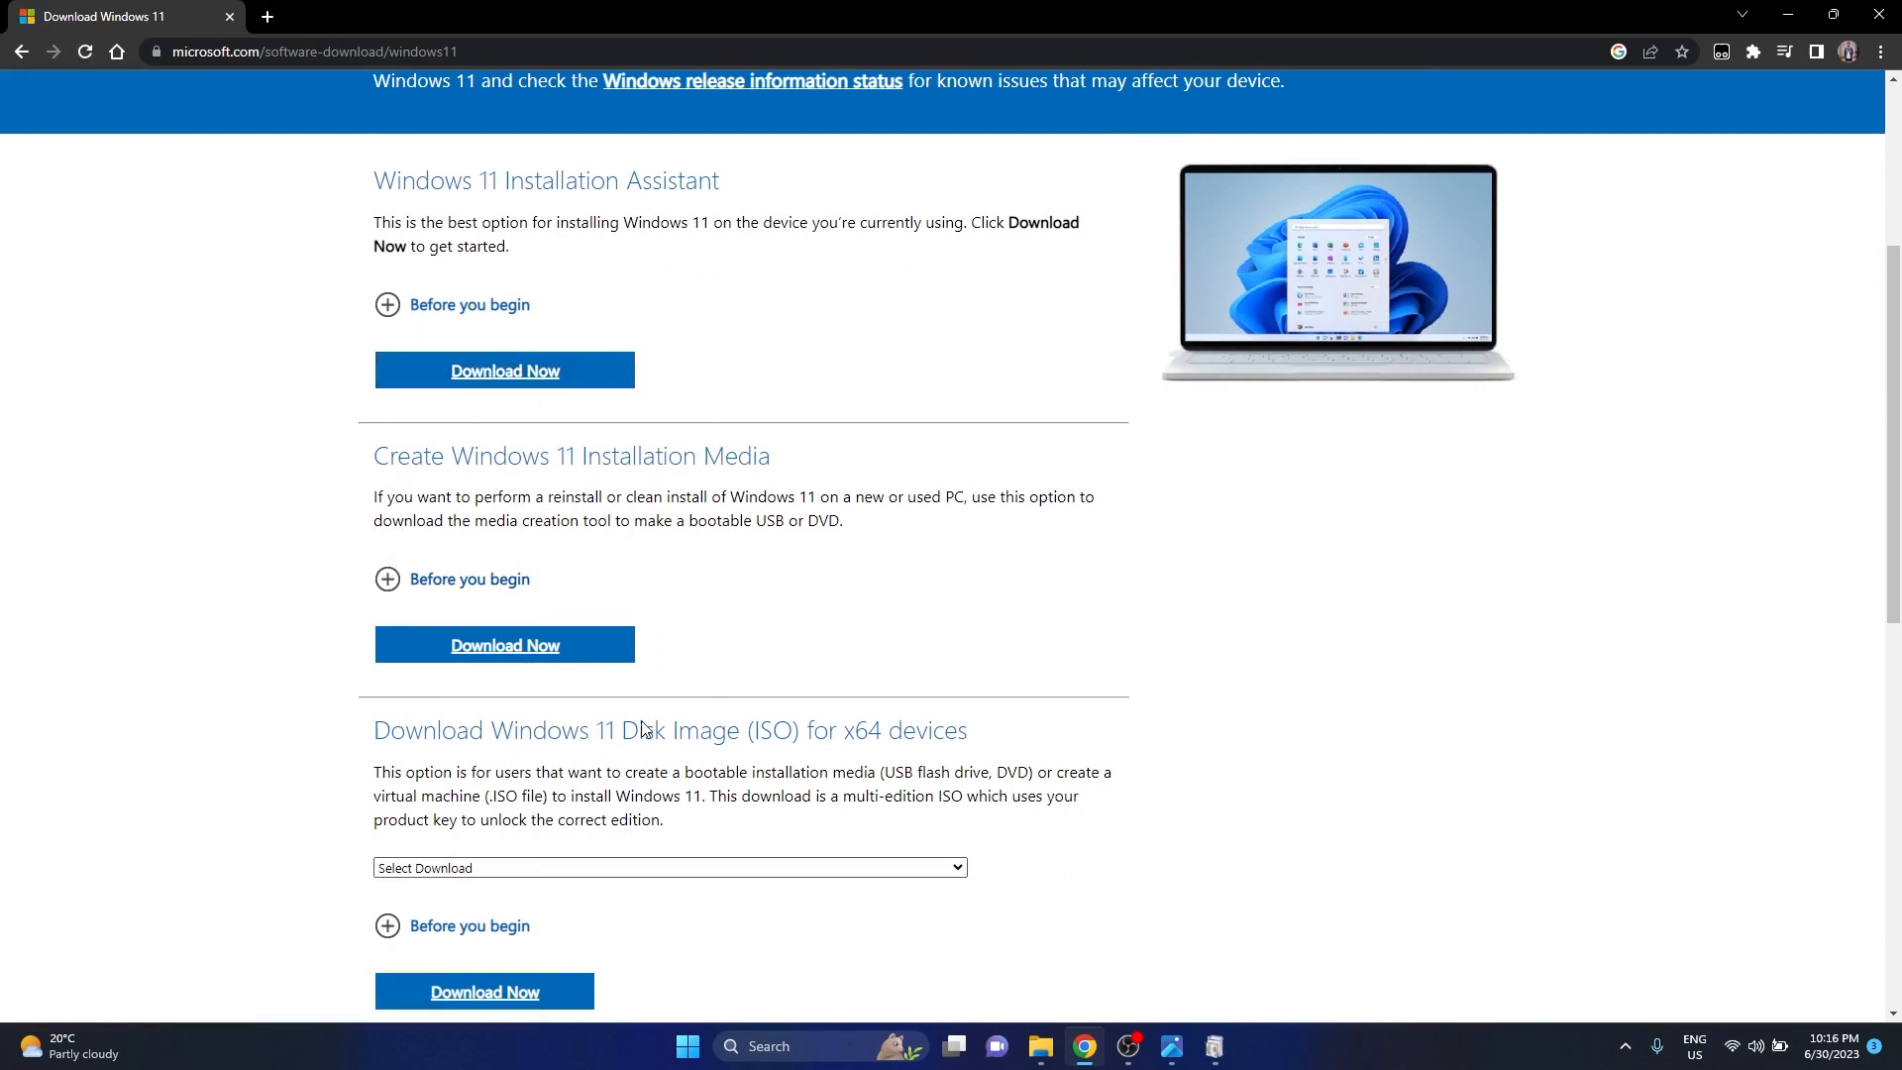
{"action": "scroll", "coordinate": [646, 728], "scroll_direction": "down", "scroll_amount": 1}
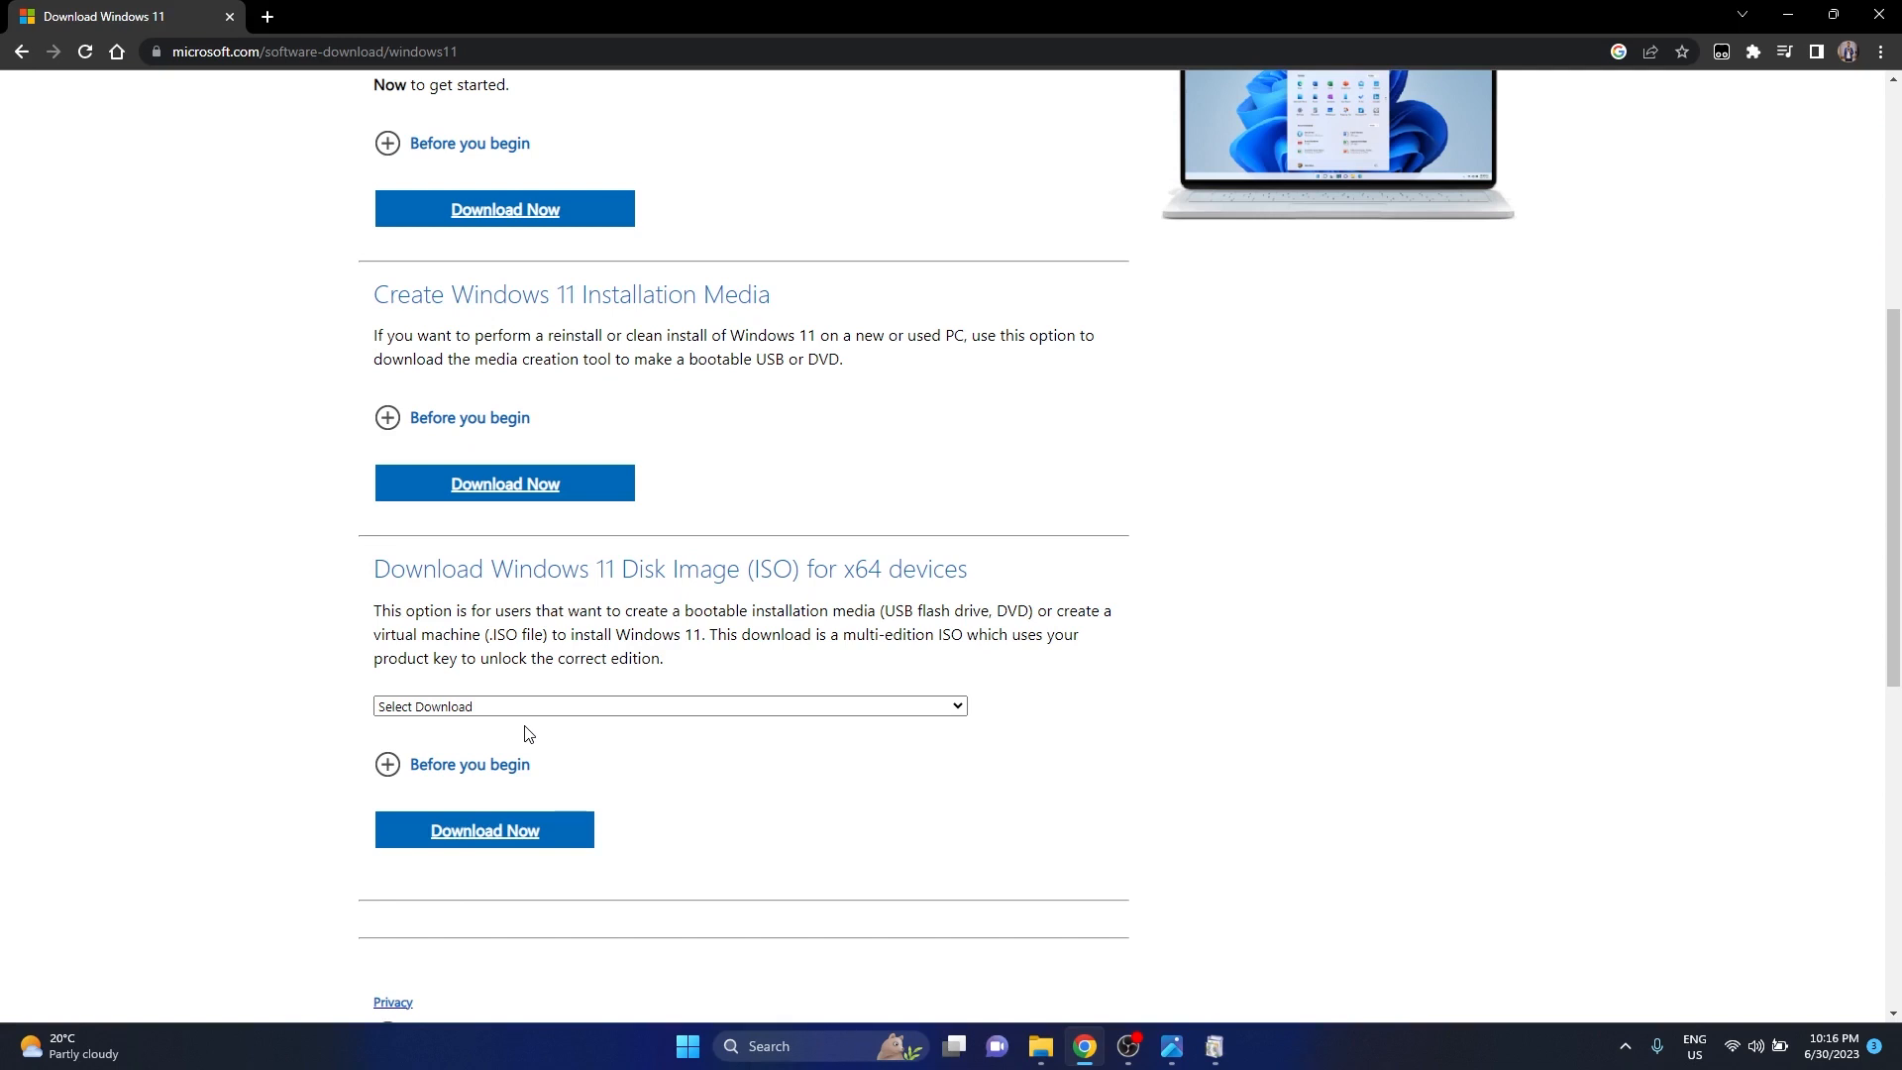
Download the Windows 11 media creation tool via IDM, keeping the duplicate as a numbered file
{"action": "left_click", "coordinate": [520, 480]}
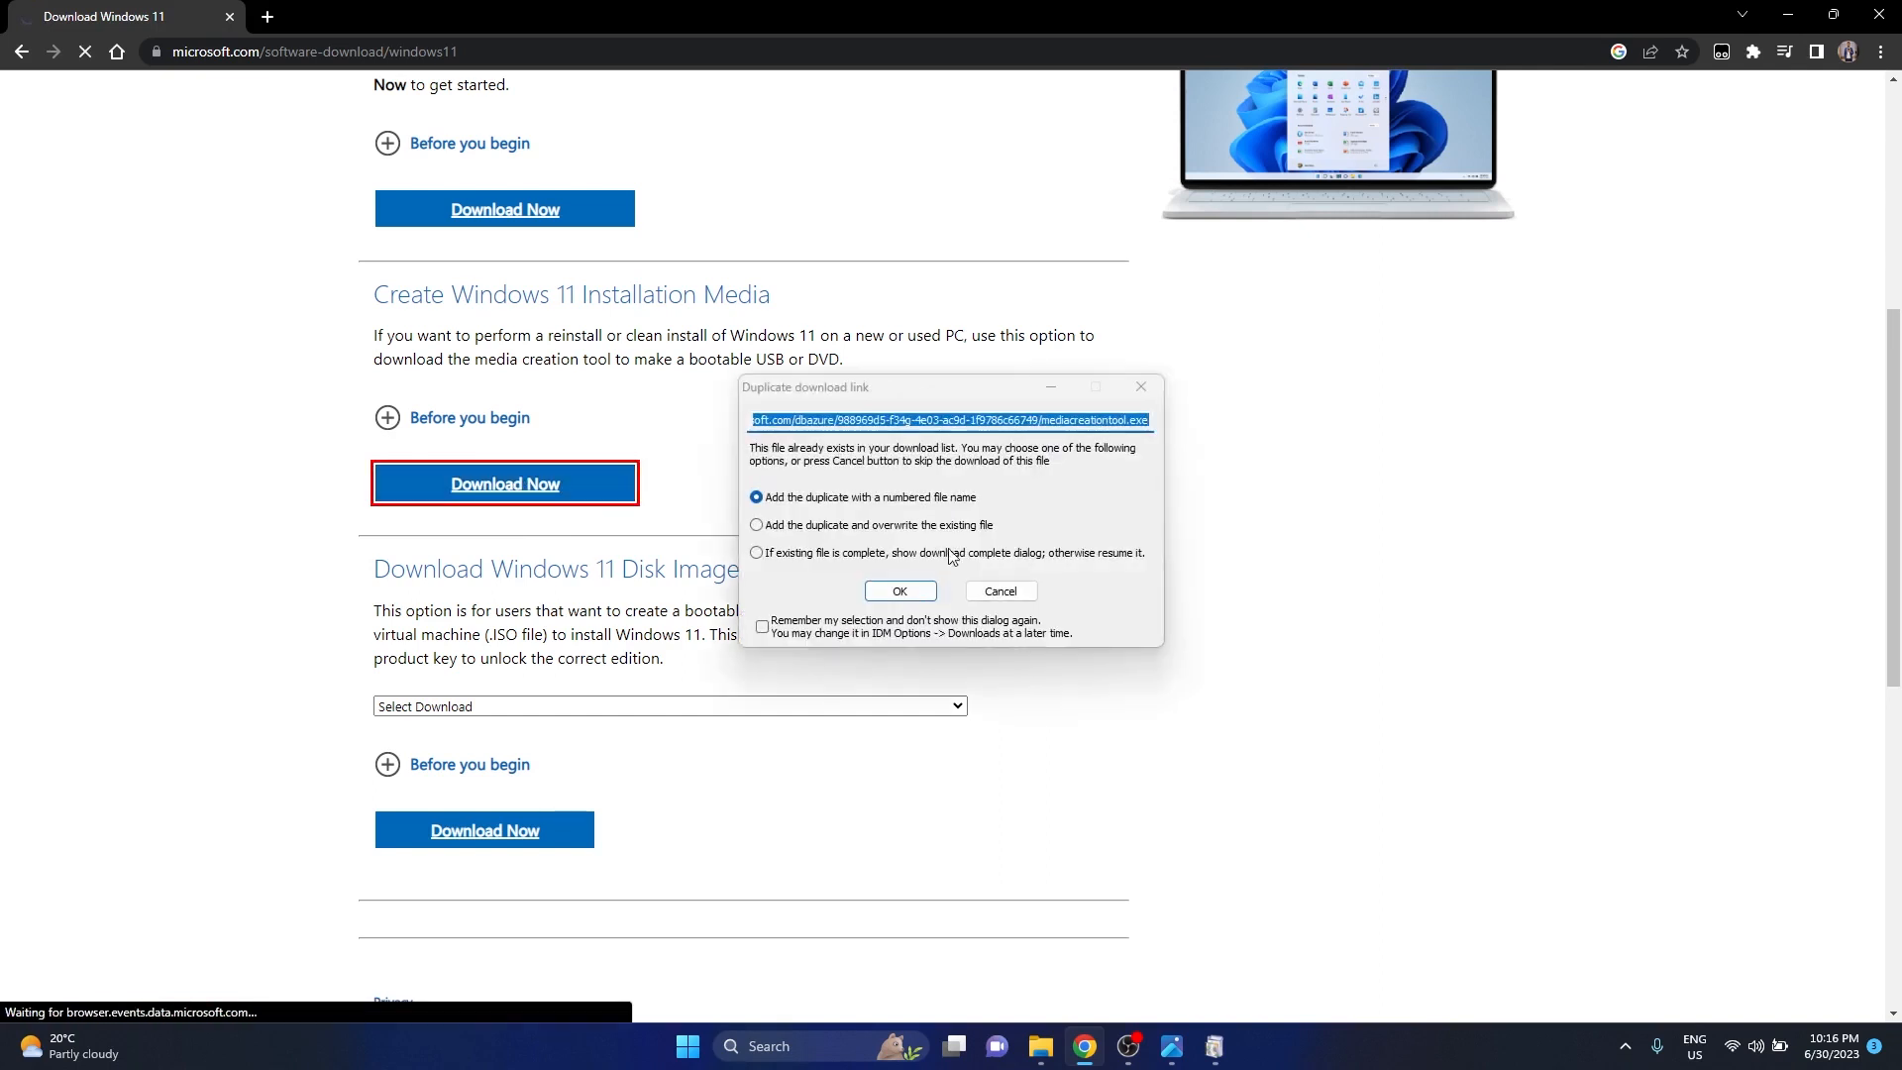
{"action": "left_click", "coordinate": [899, 593]}
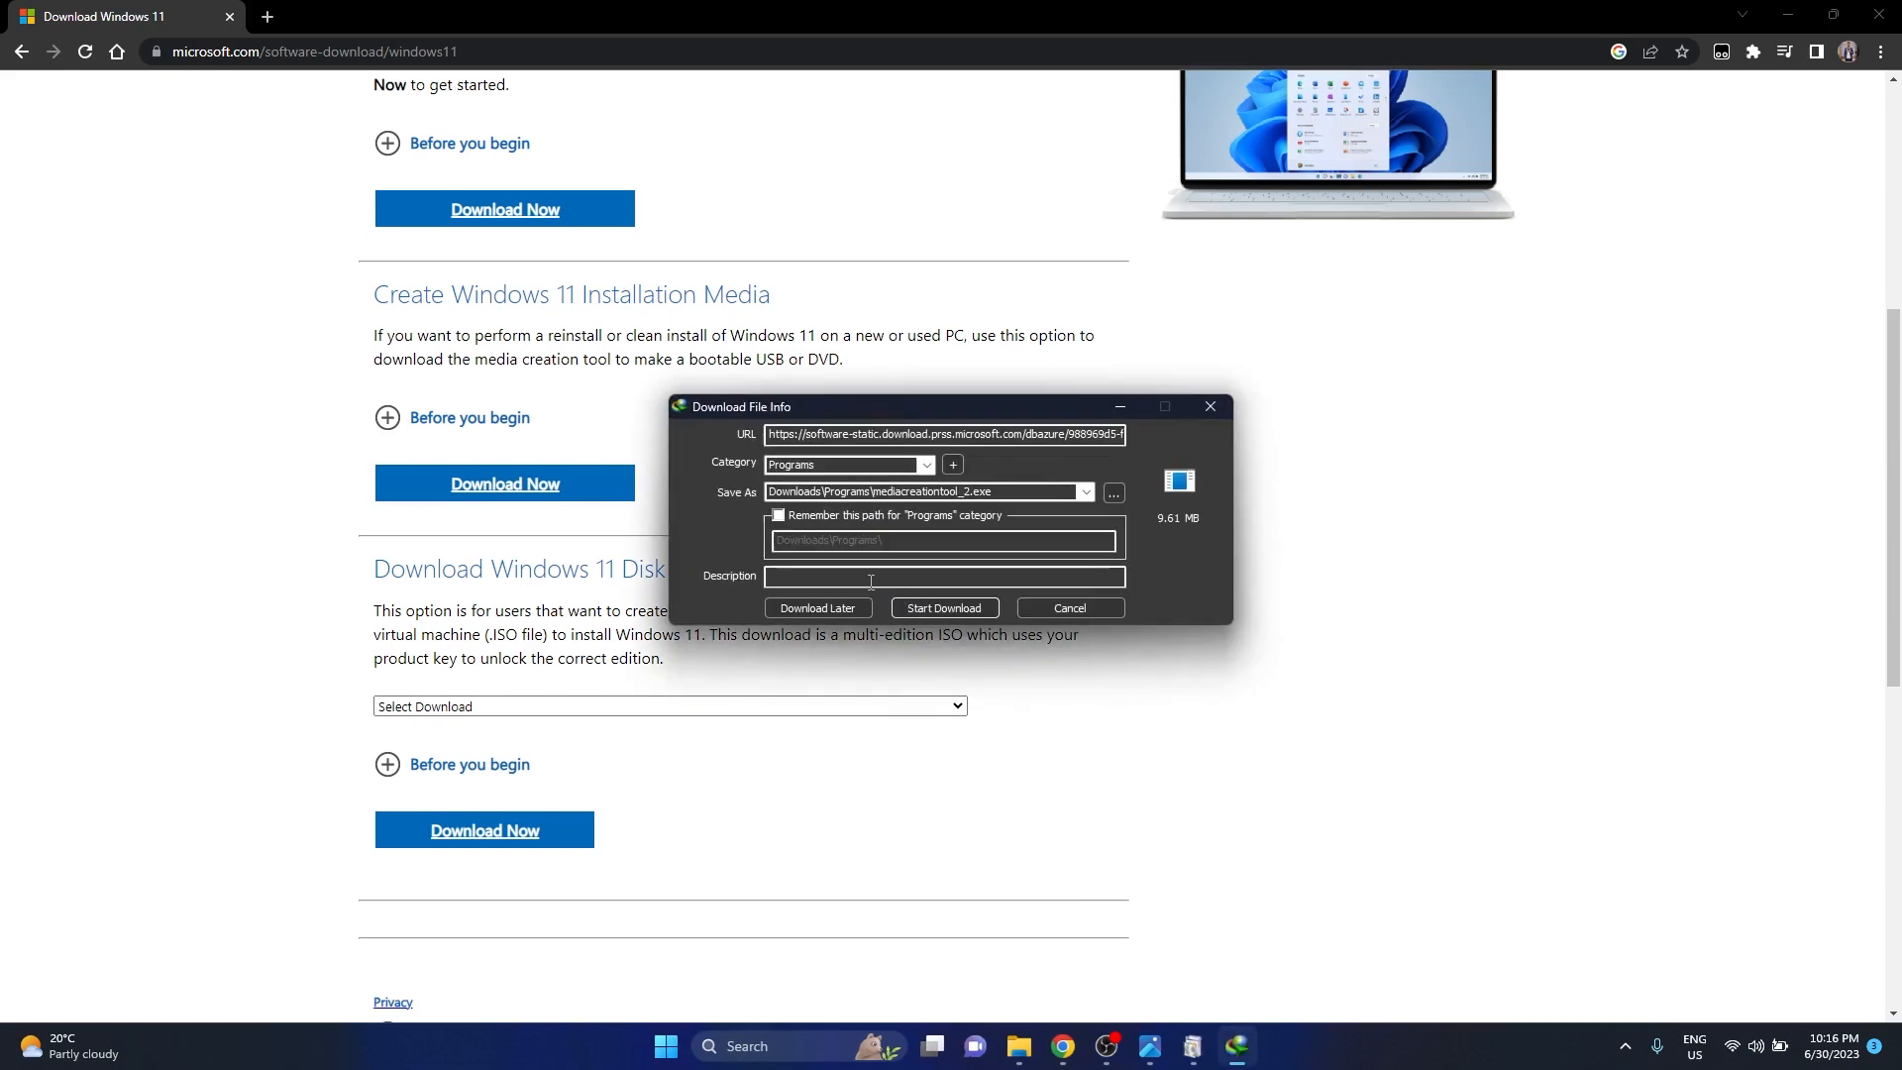
{"action": "left_click", "coordinate": [942, 607]}
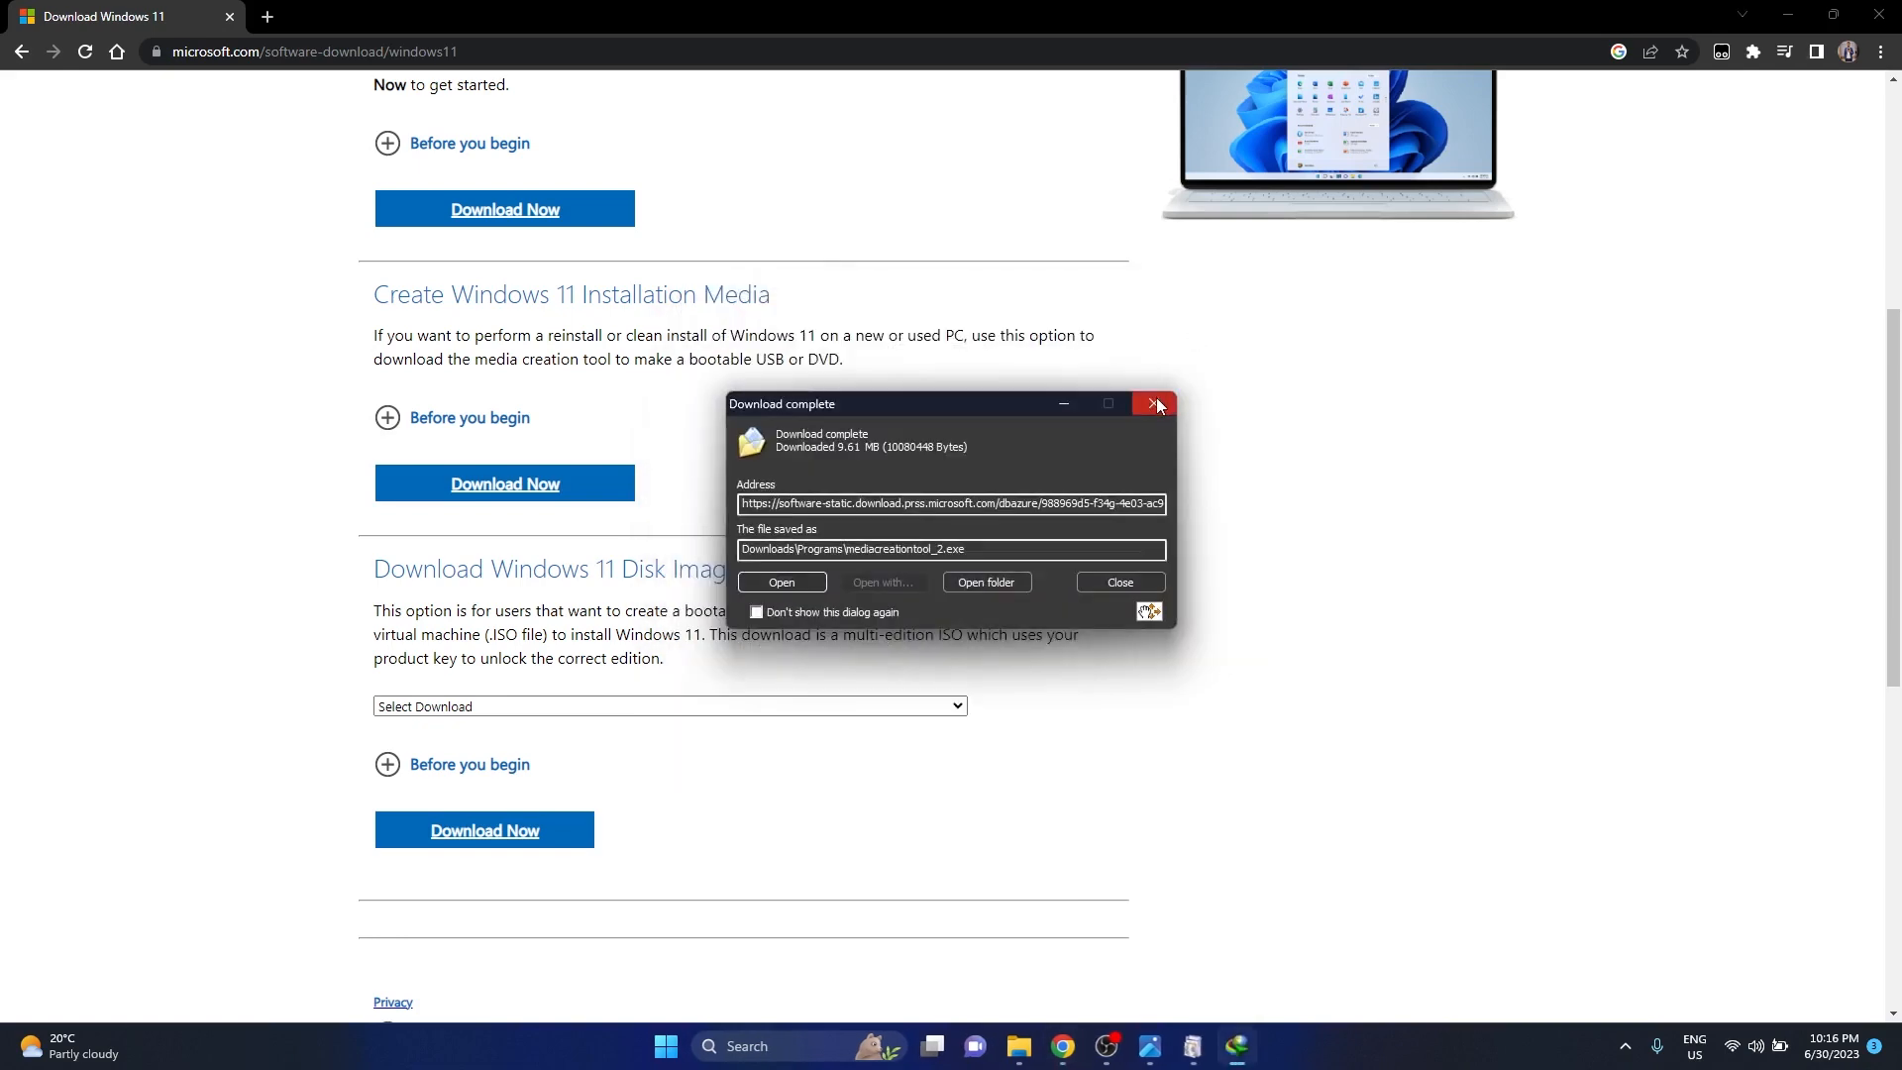
{"action": "left_click", "coordinate": [1156, 404]}
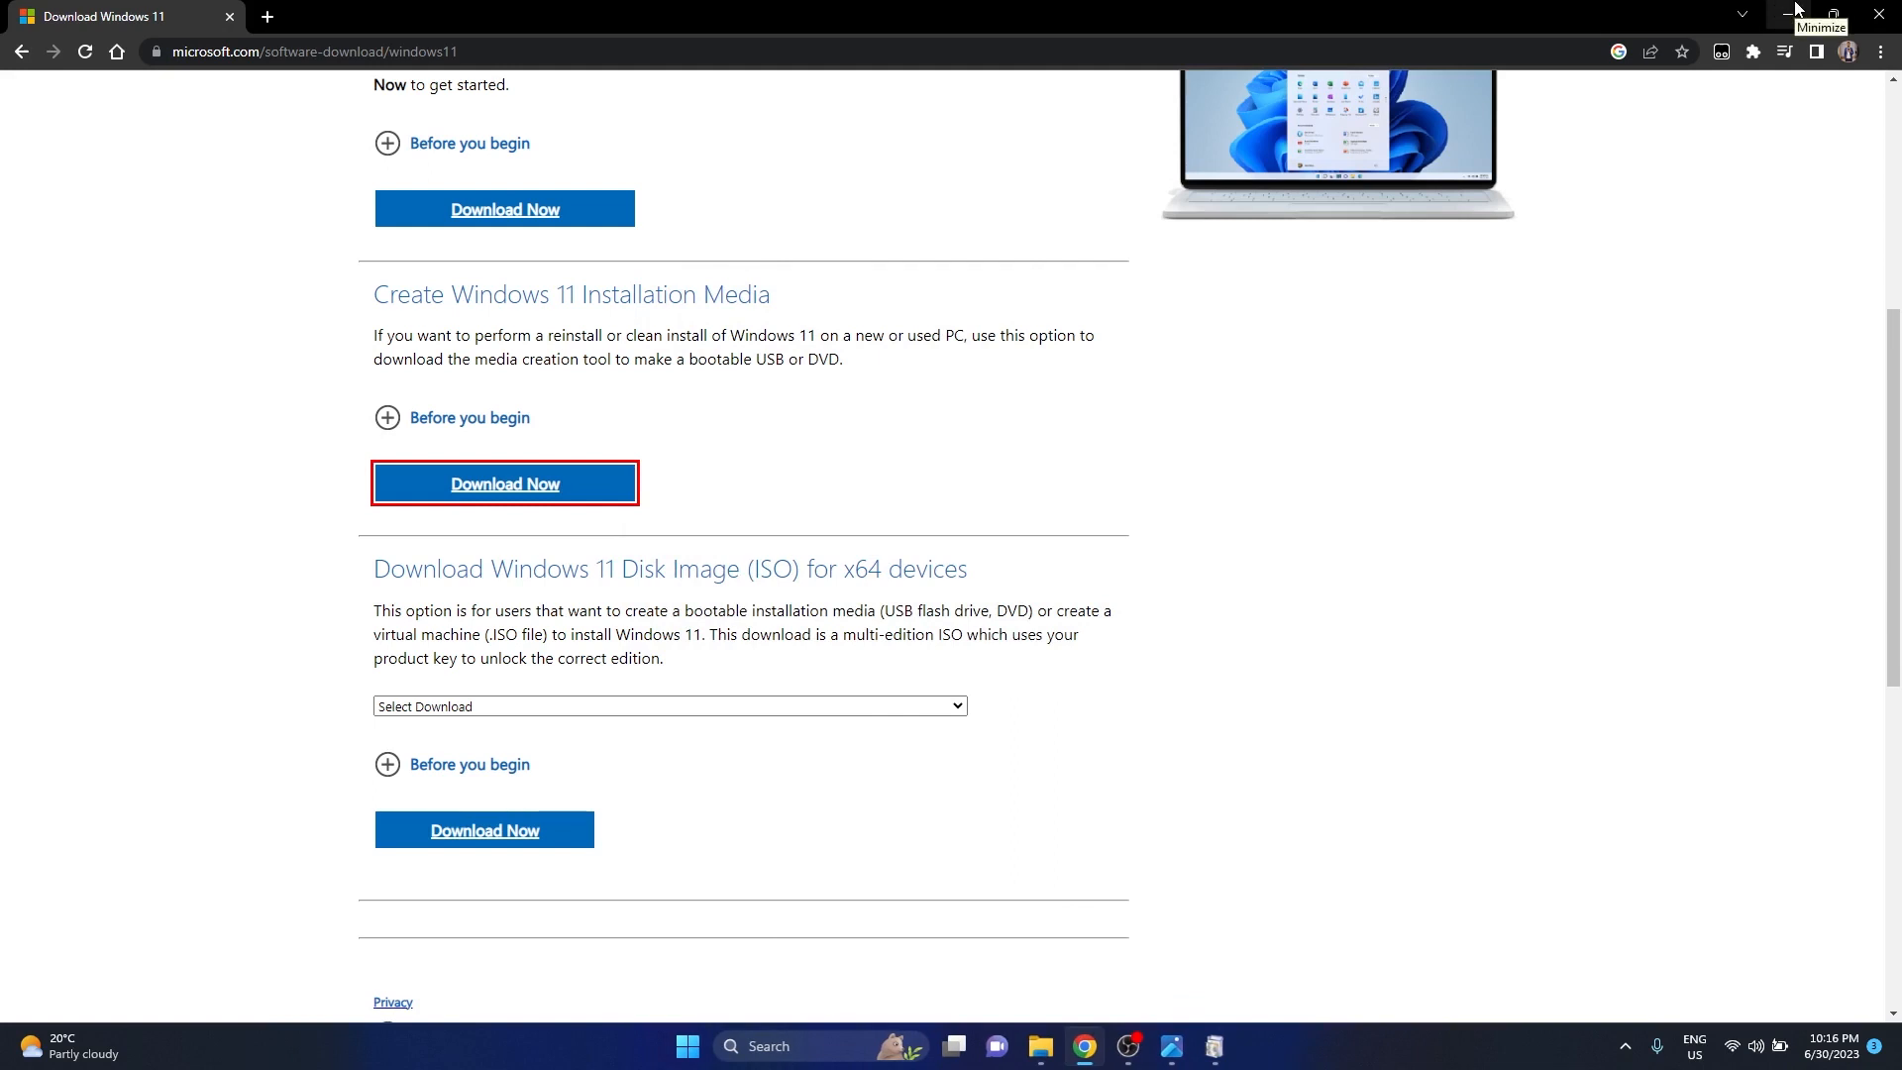
Launch mediacreationtool_2.exe from Internet Download Manager's file list, reaching Windows 11 Setup license terms
{"action": "key", "text": "ctrl+j"}
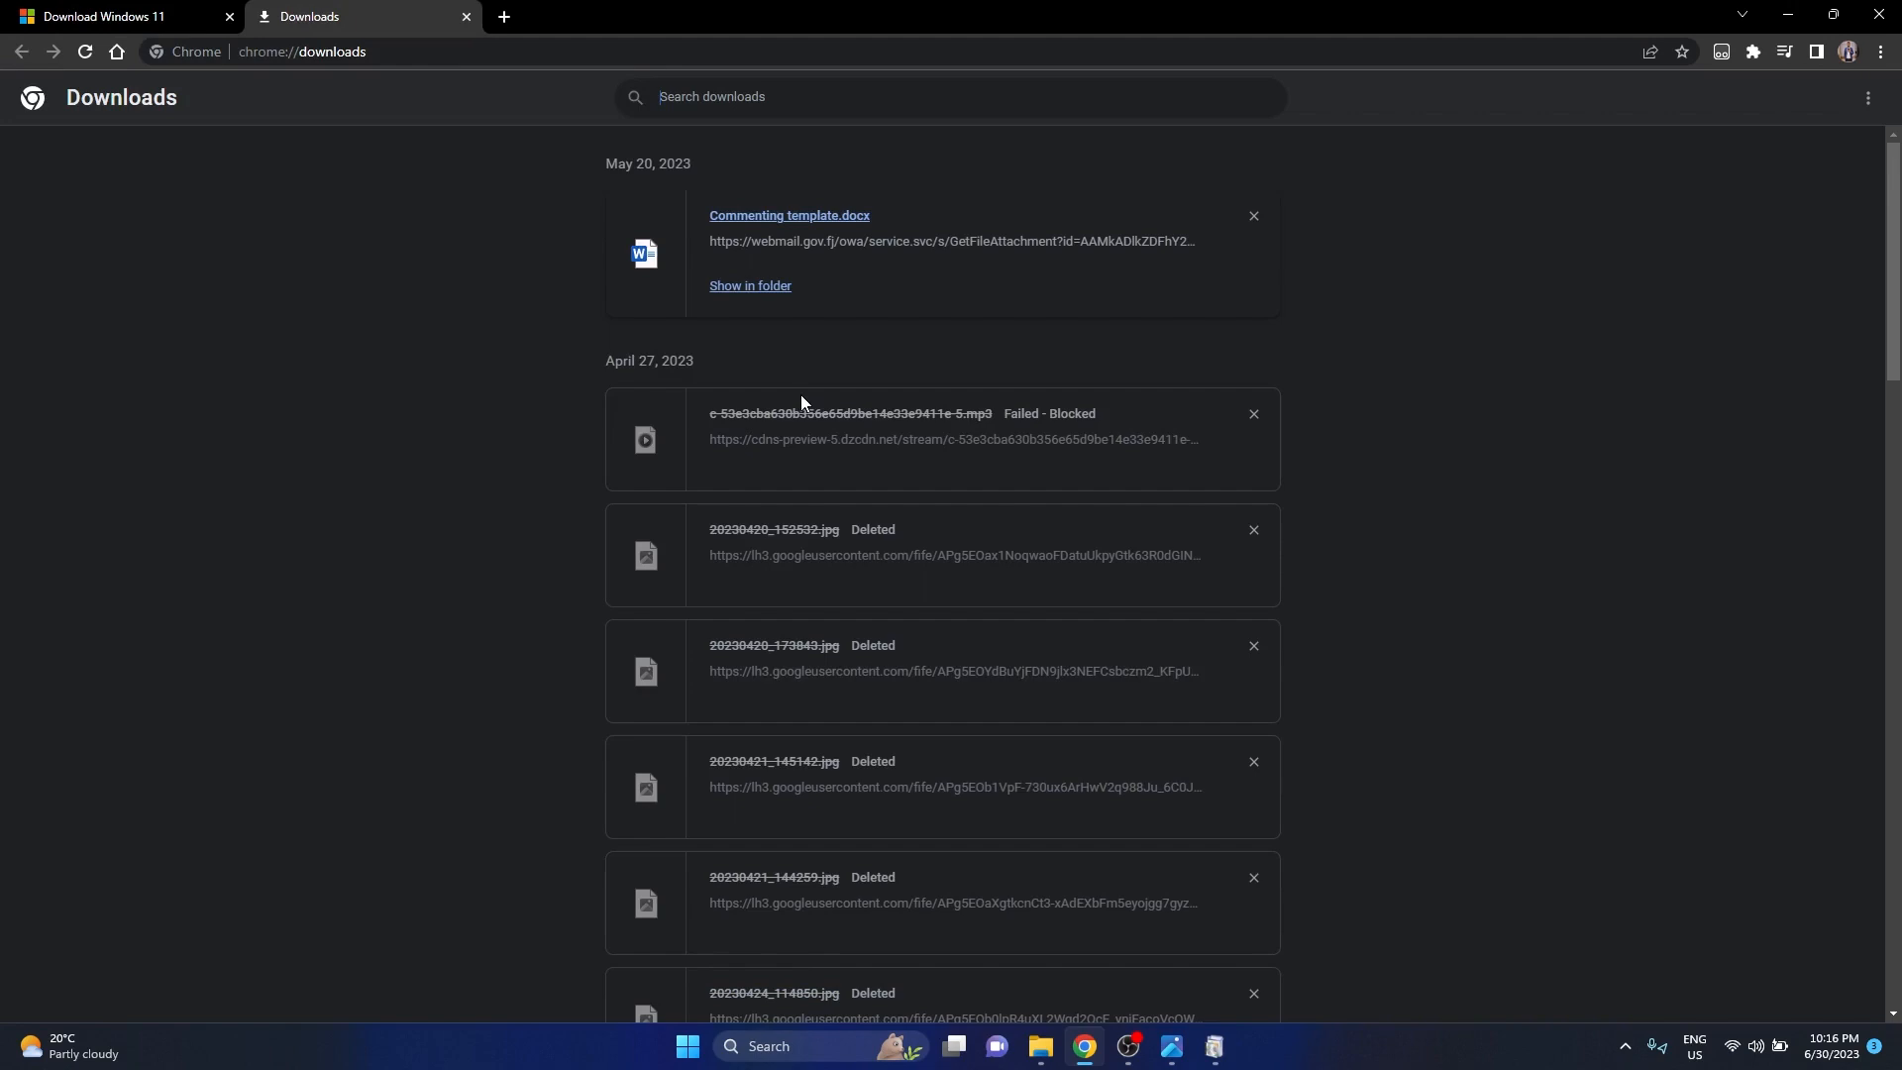
{"action": "left_click", "coordinate": [1624, 1045]}
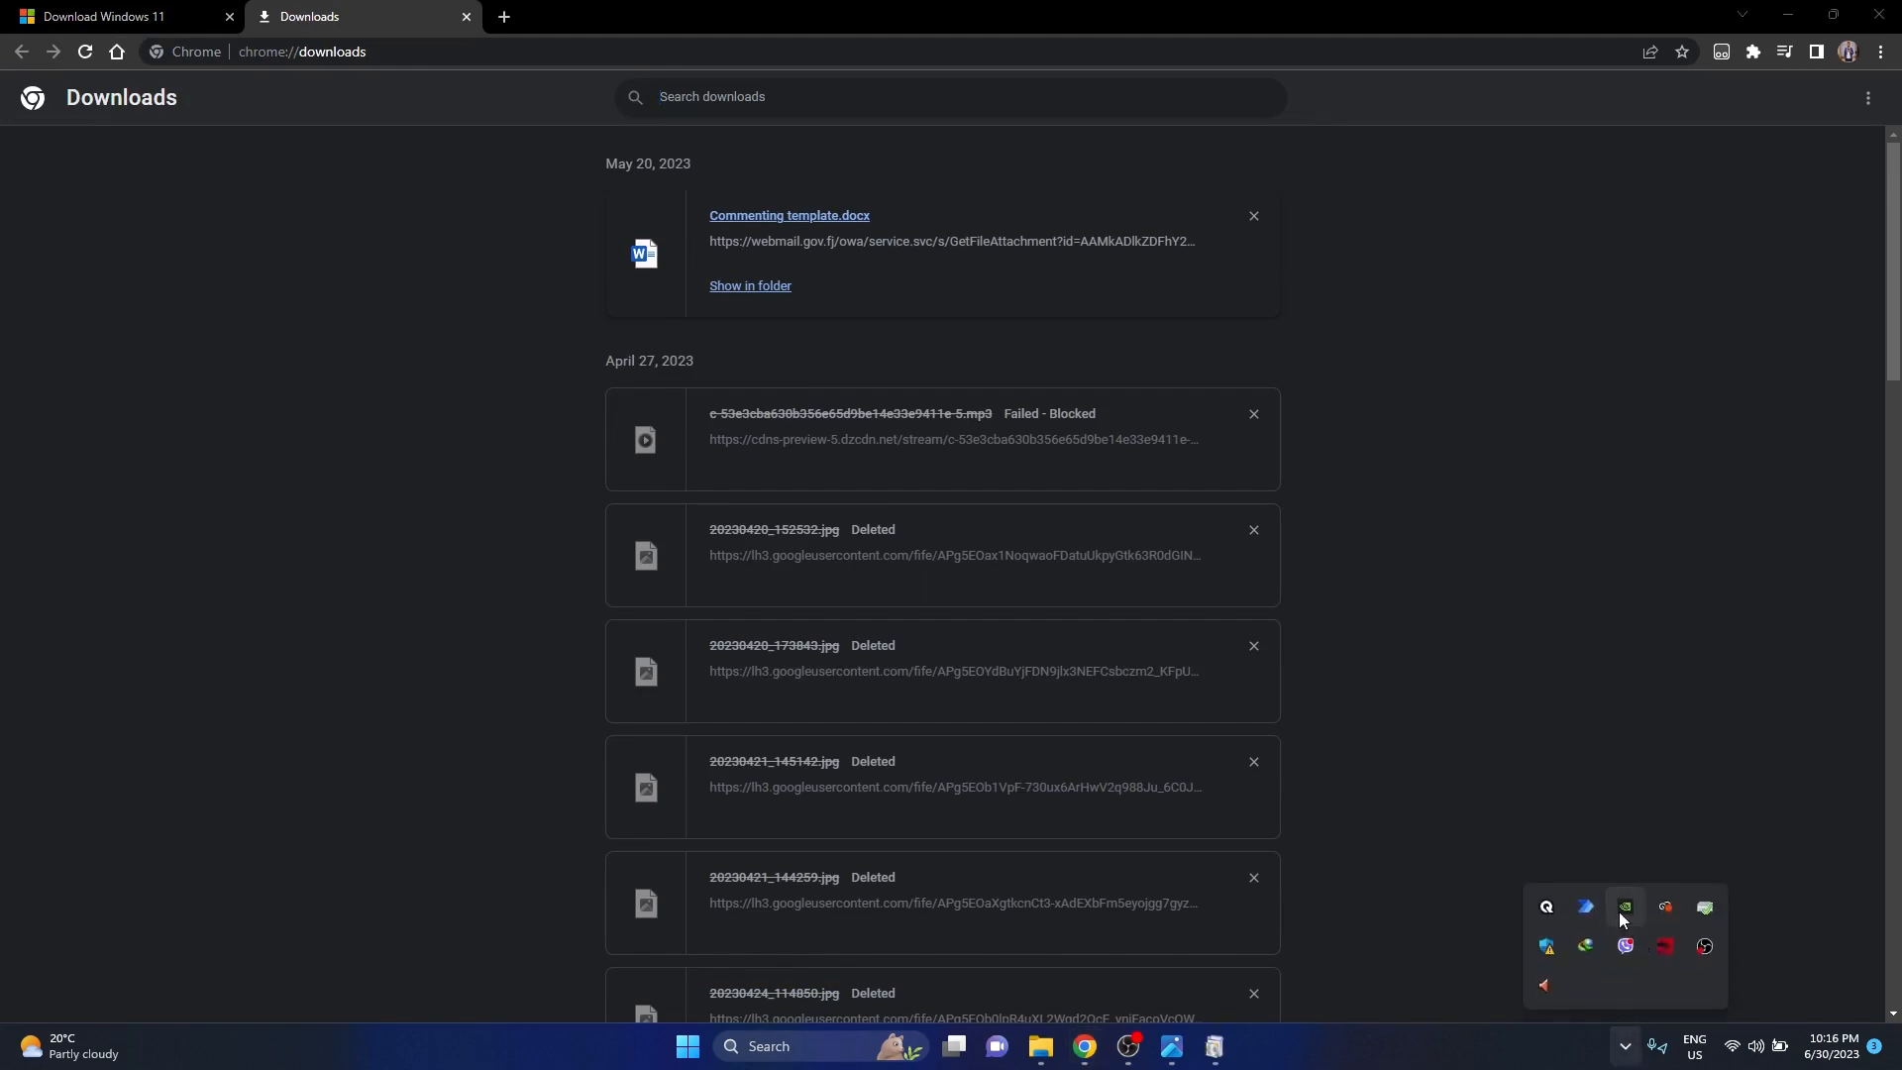
{"action": "left_click", "coordinate": [1585, 947]}
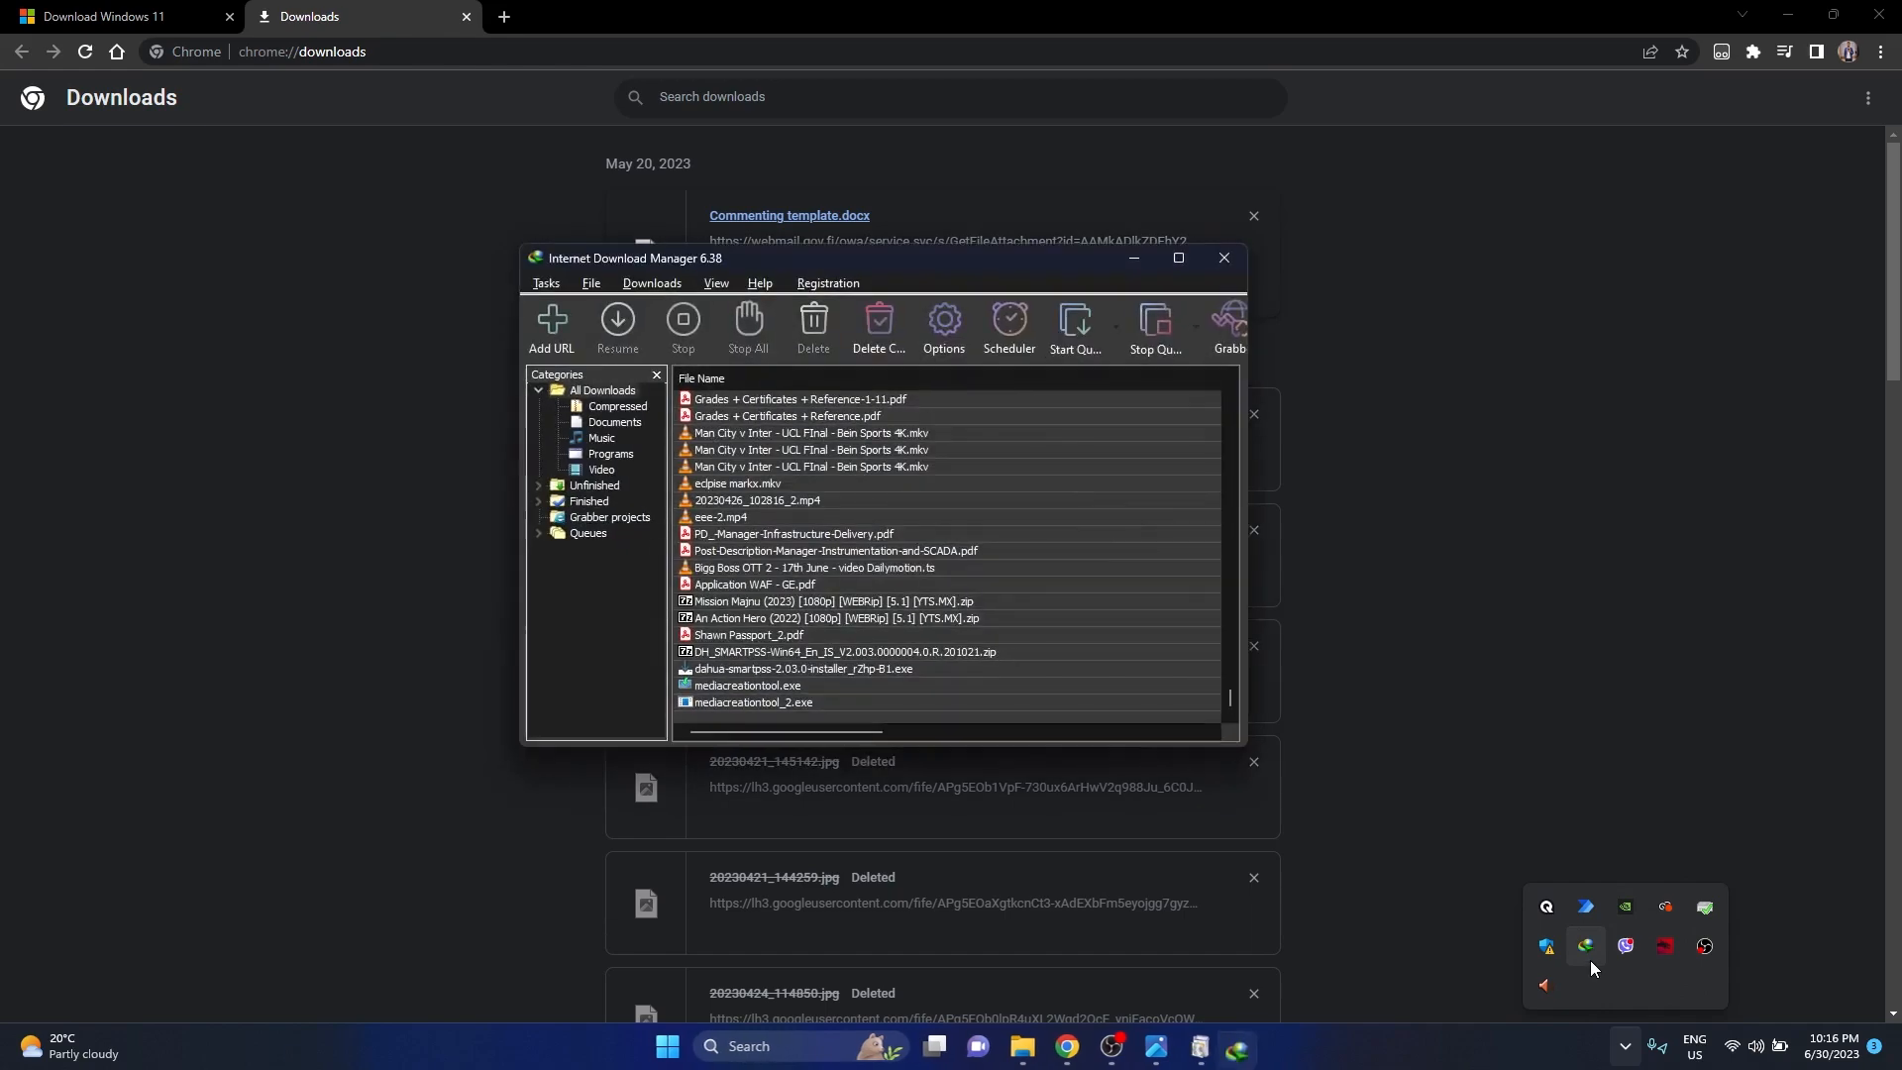
{"action": "double_click", "coordinate": [733, 689]}
{"action": "left_click", "coordinate": [940, 691]}
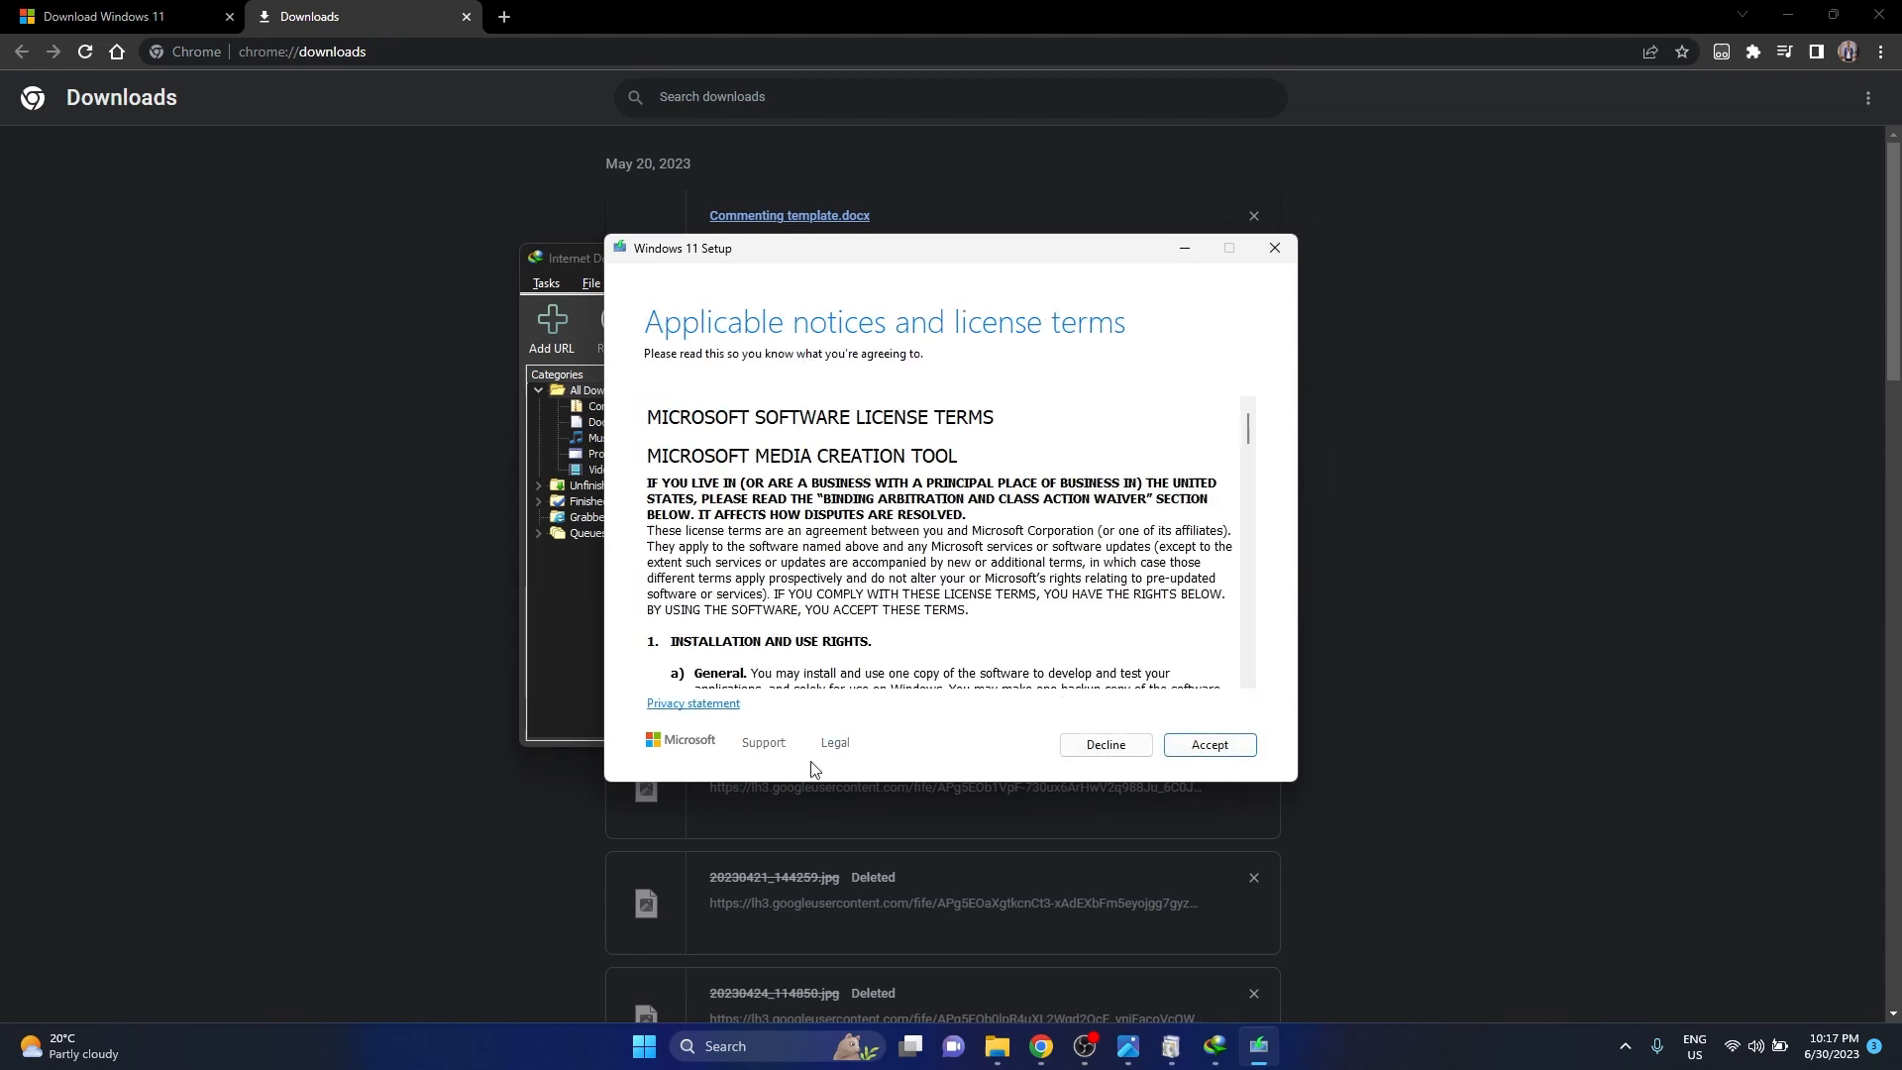
Accept the Windows 11 Setup license, keep recommended language and edition, and choose ISO file media
{"action": "left_click", "coordinate": [1209, 744]}
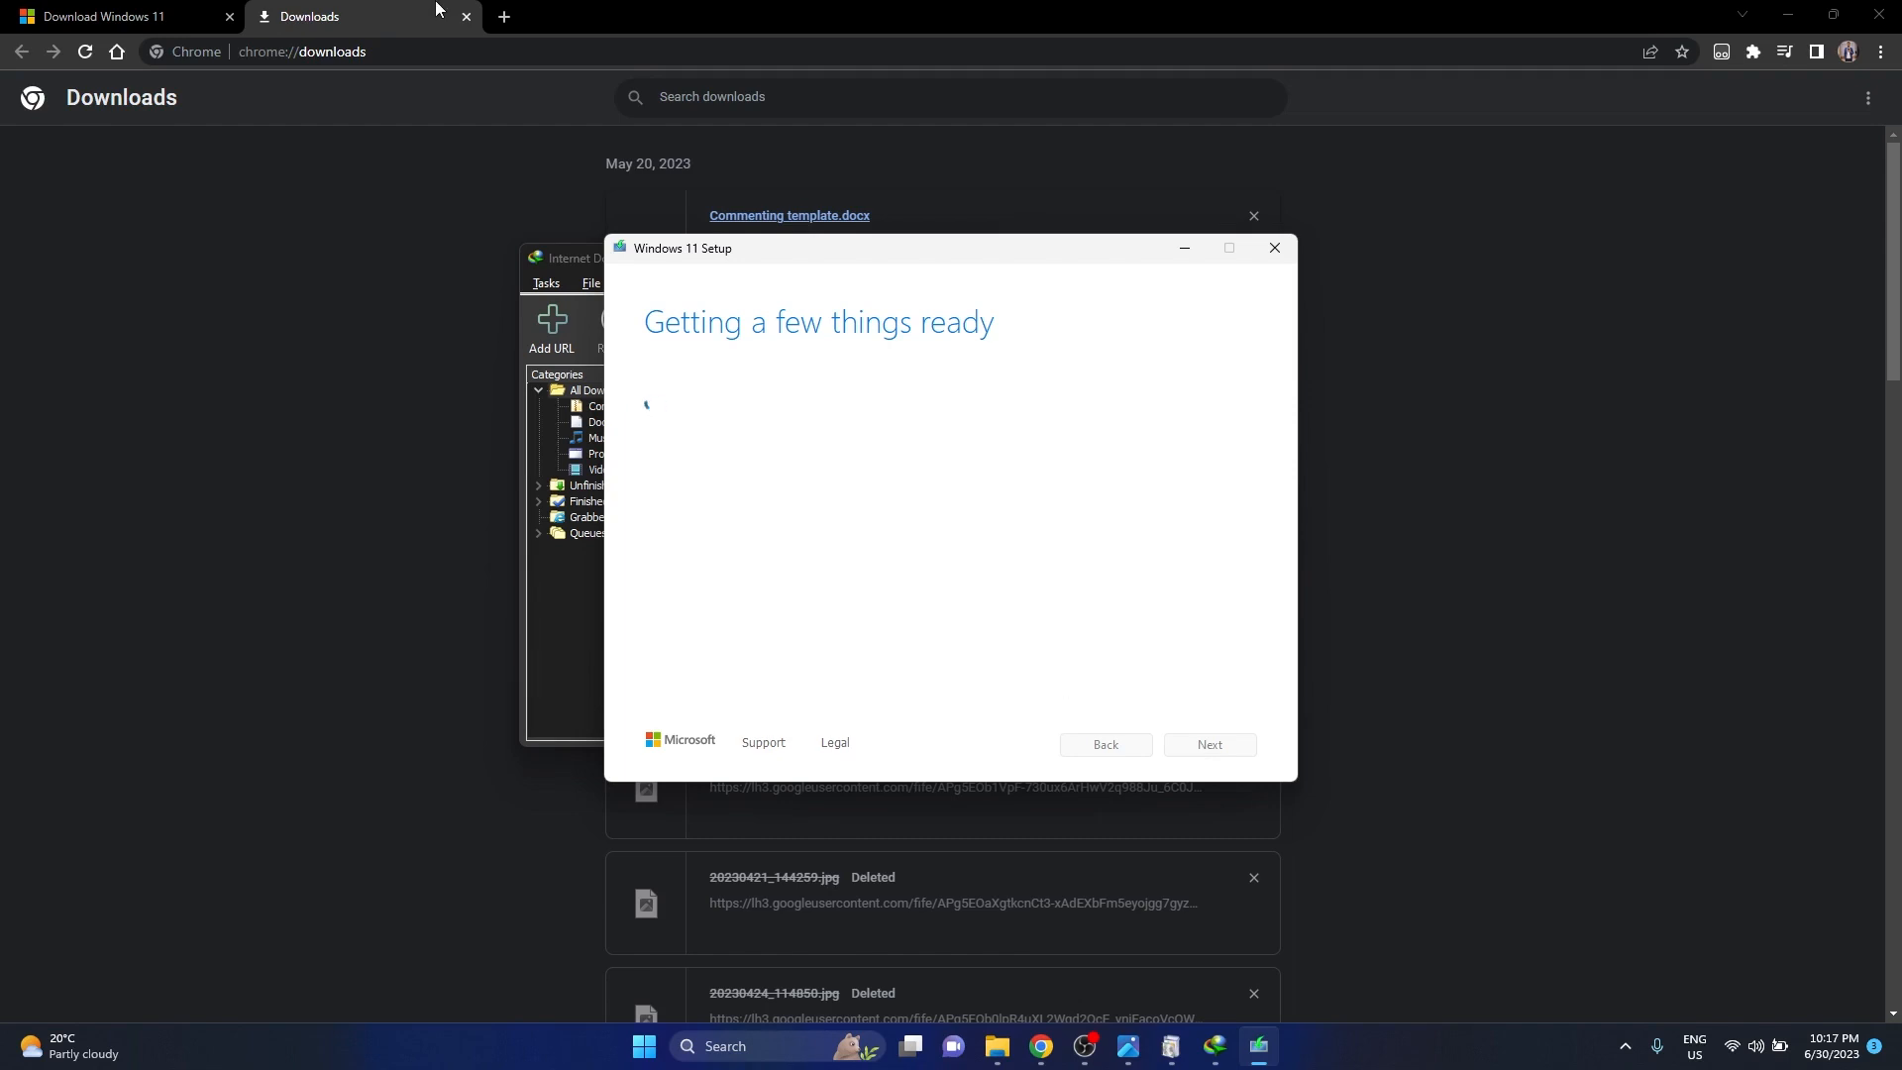
{"action": "left_click", "coordinate": [199, 12]}
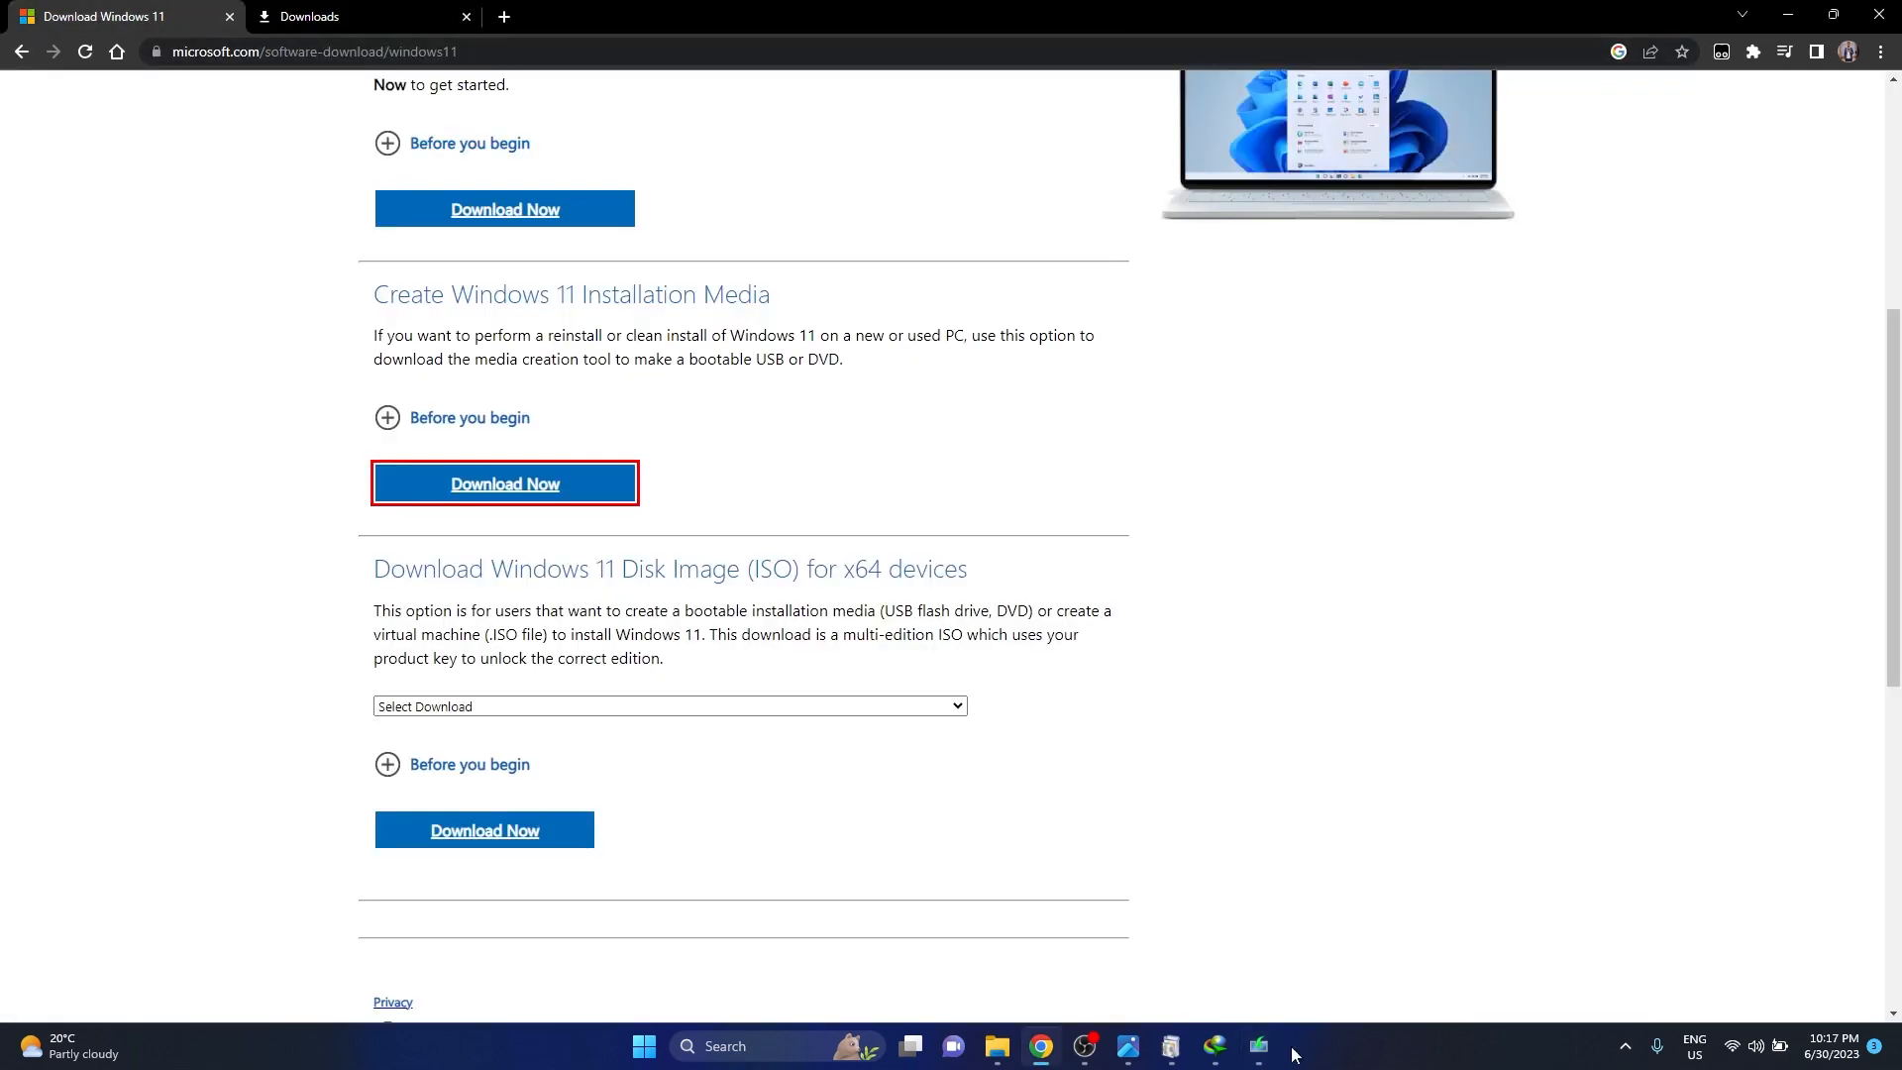
{"action": "left_click", "coordinate": [1259, 1046]}
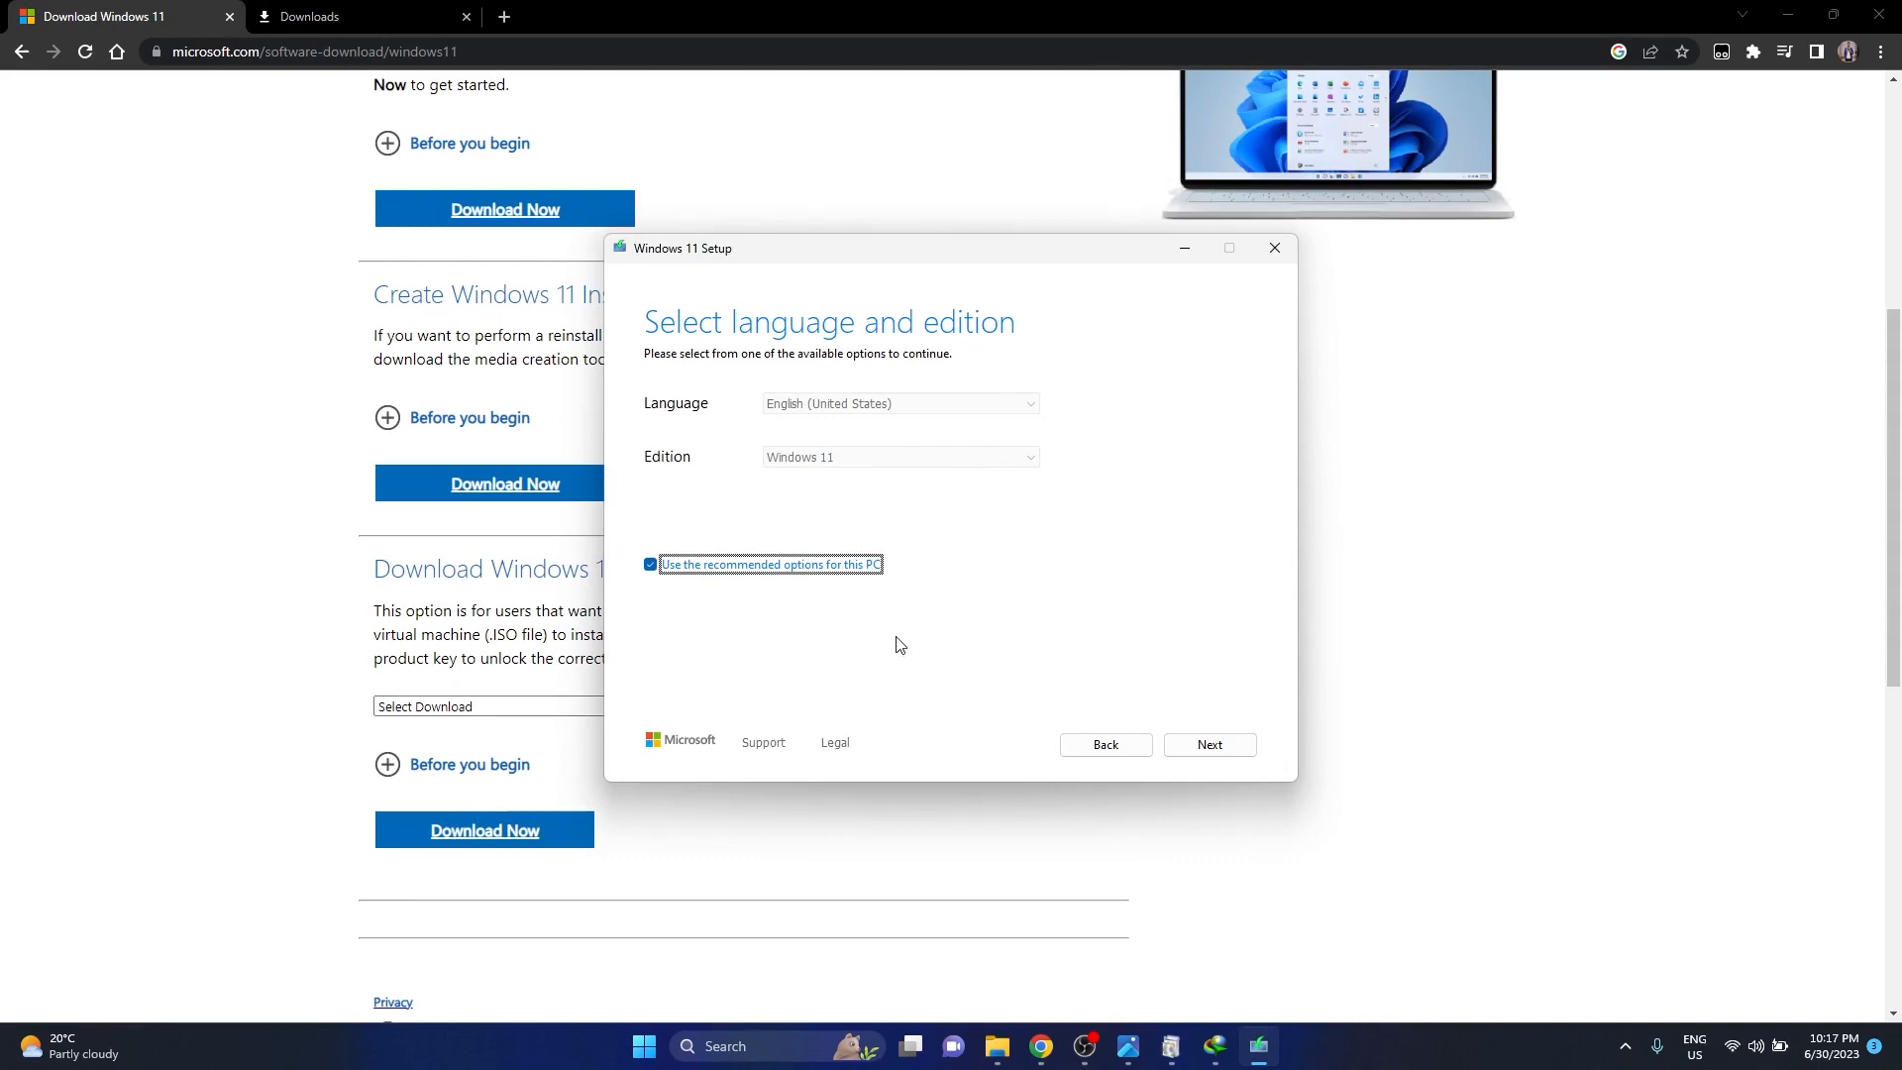
{"action": "left_click", "coordinate": [1210, 744]}
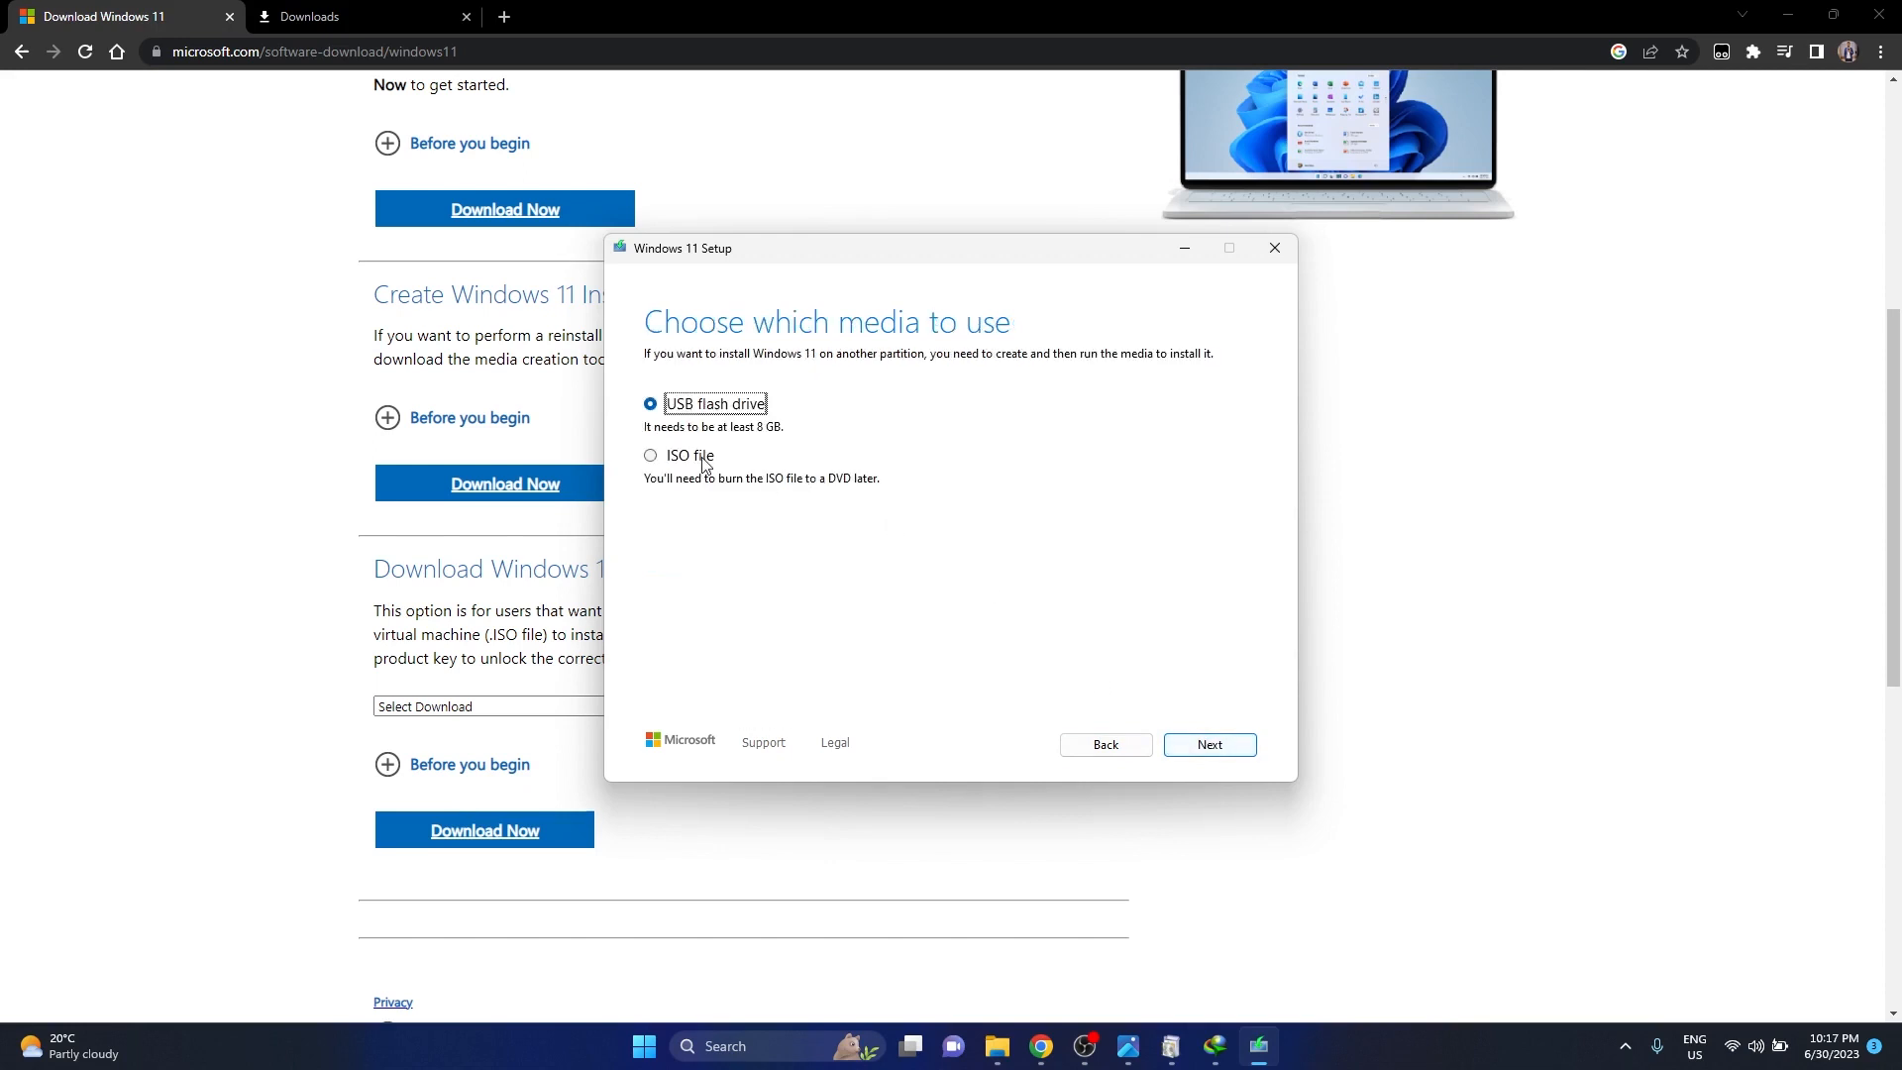
{"action": "left_click", "coordinate": [690, 455]}
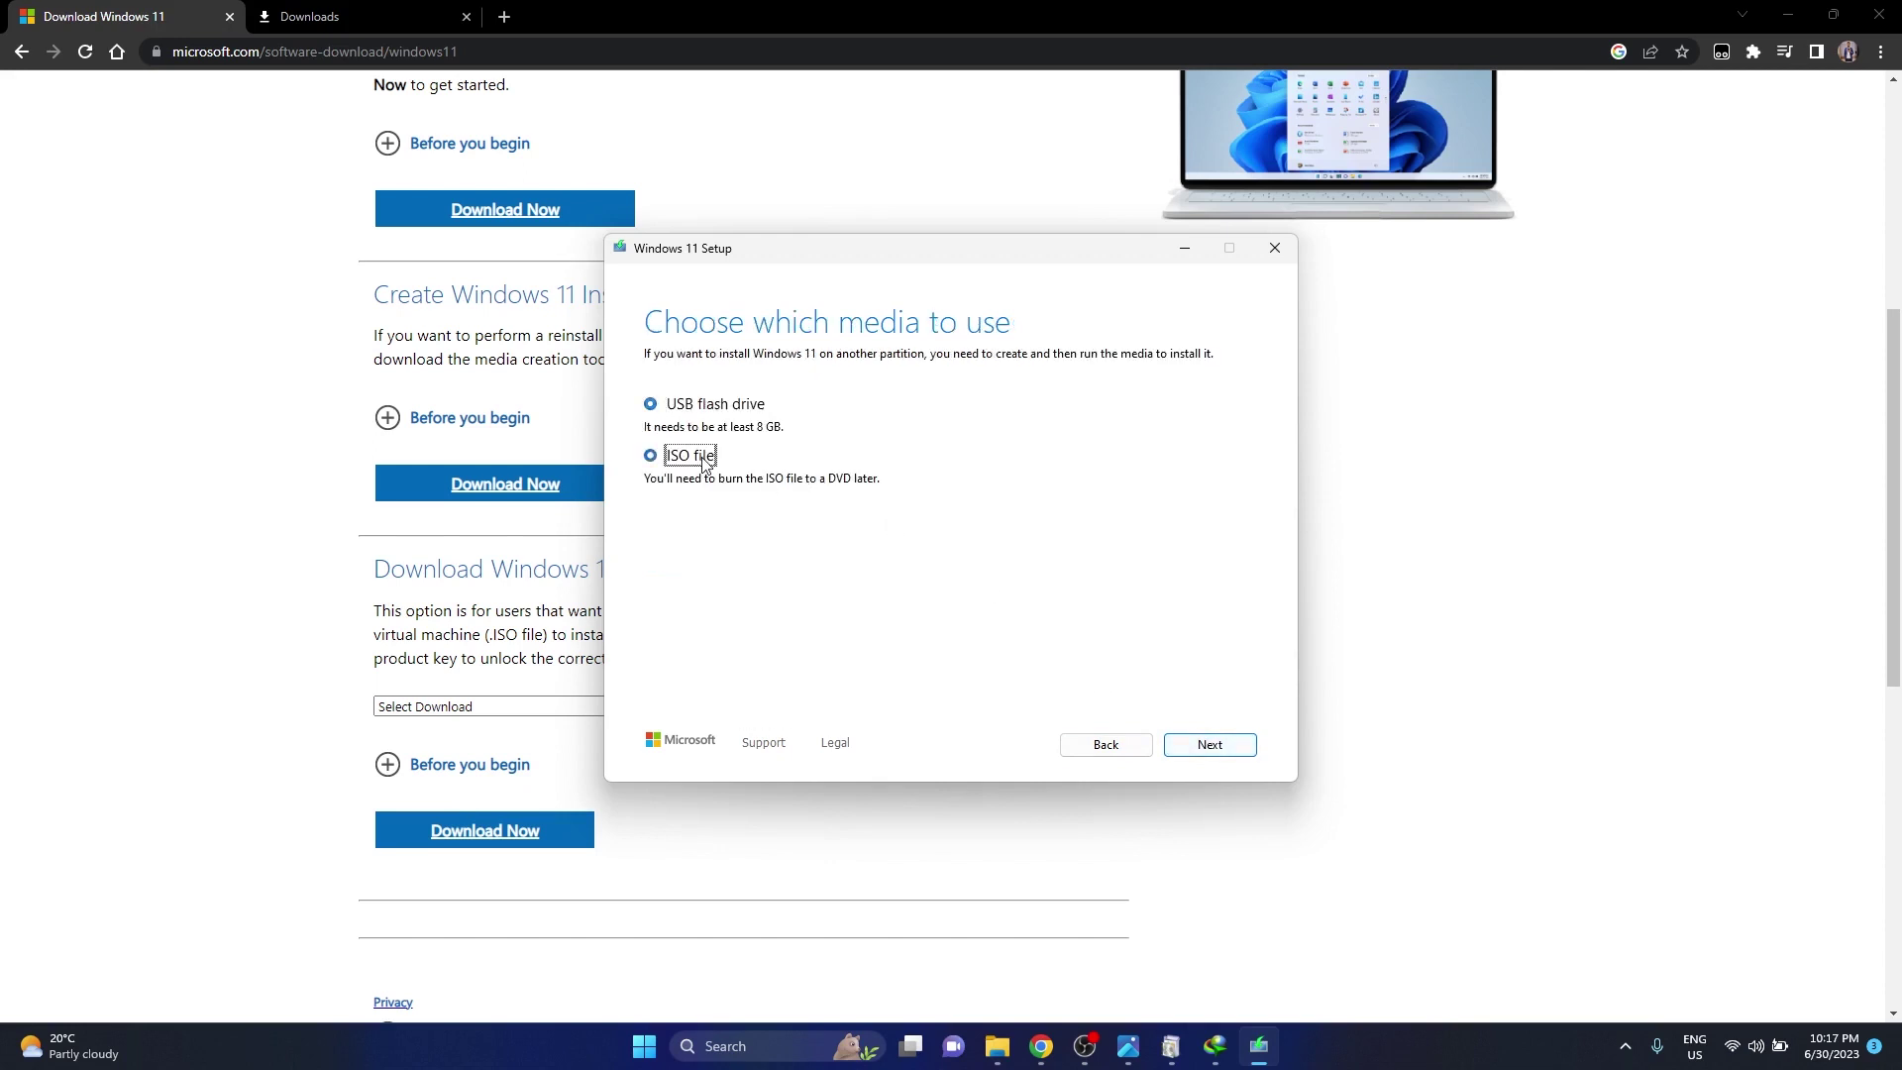
{"action": "left_click", "coordinate": [1233, 757]}
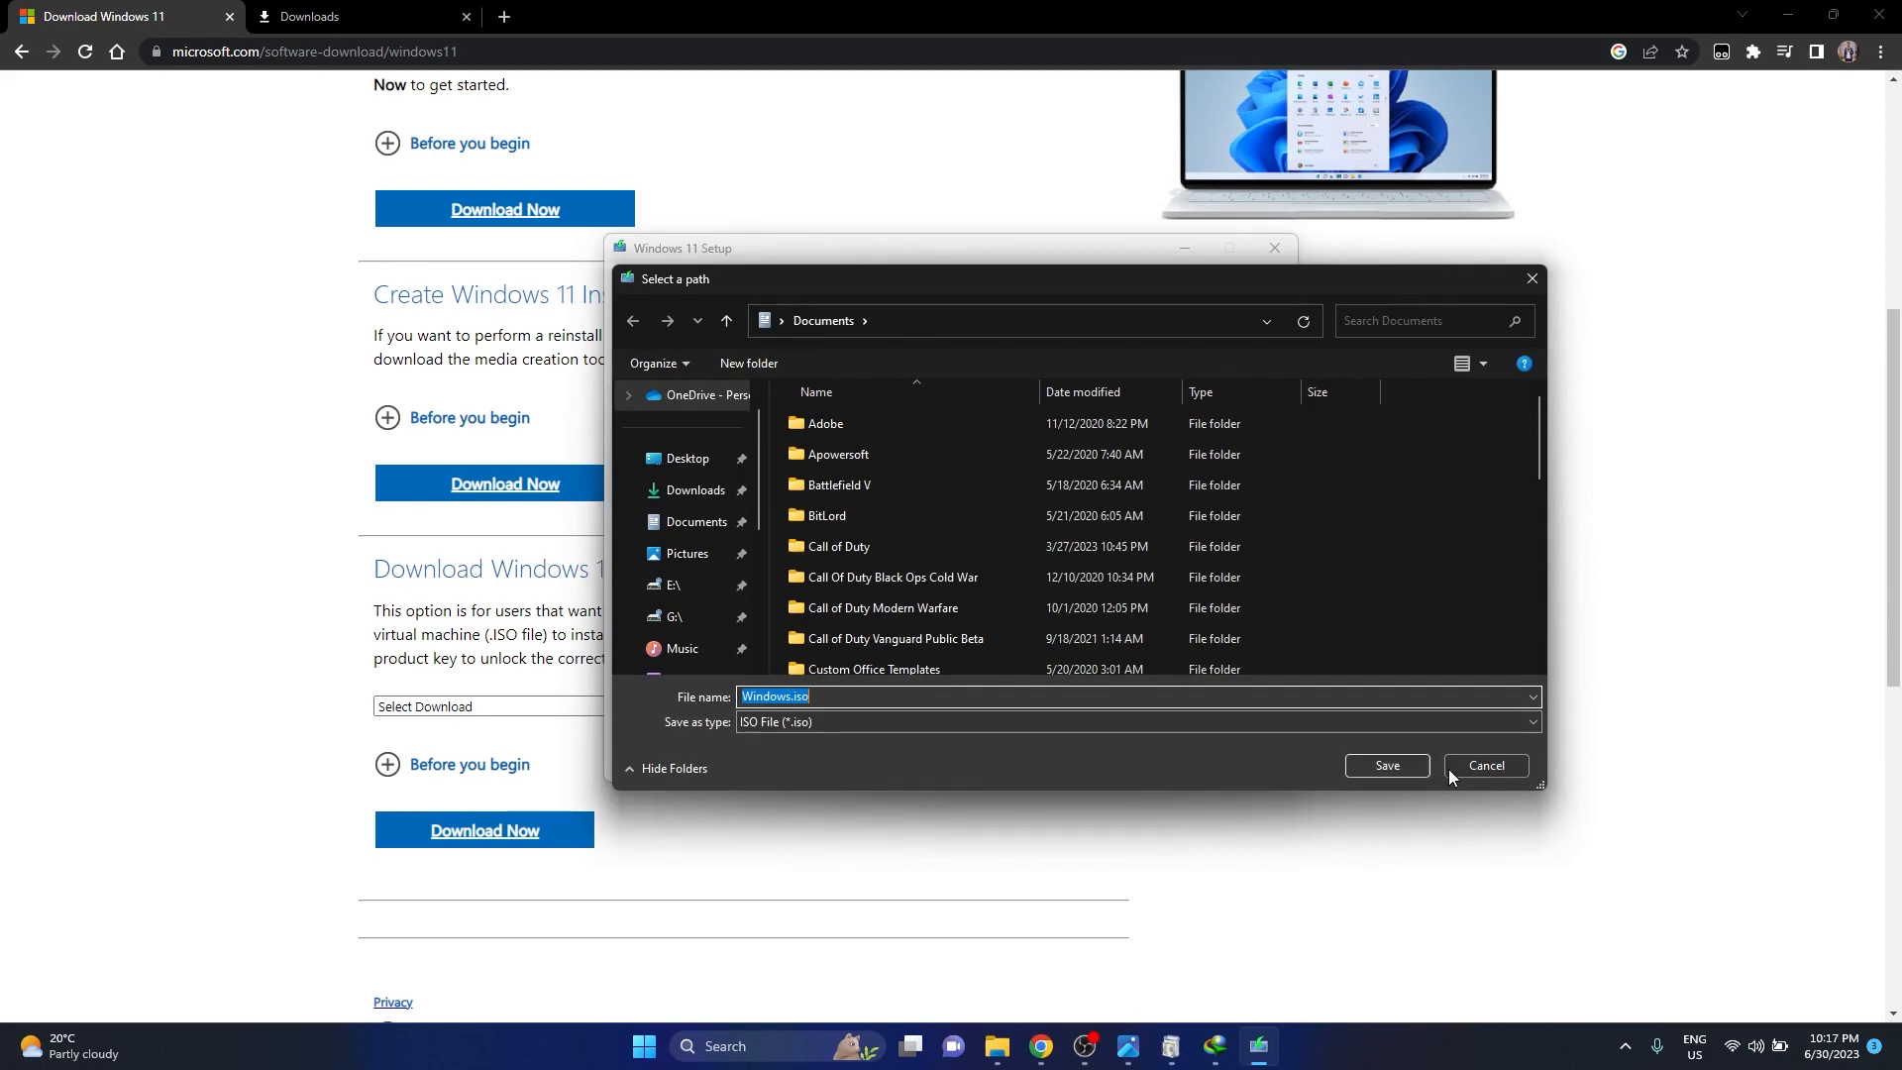
Cancel choosing the ISO save location and quit Windows 11 Setup with confirmation
{"action": "left_click", "coordinate": [1481, 766]}
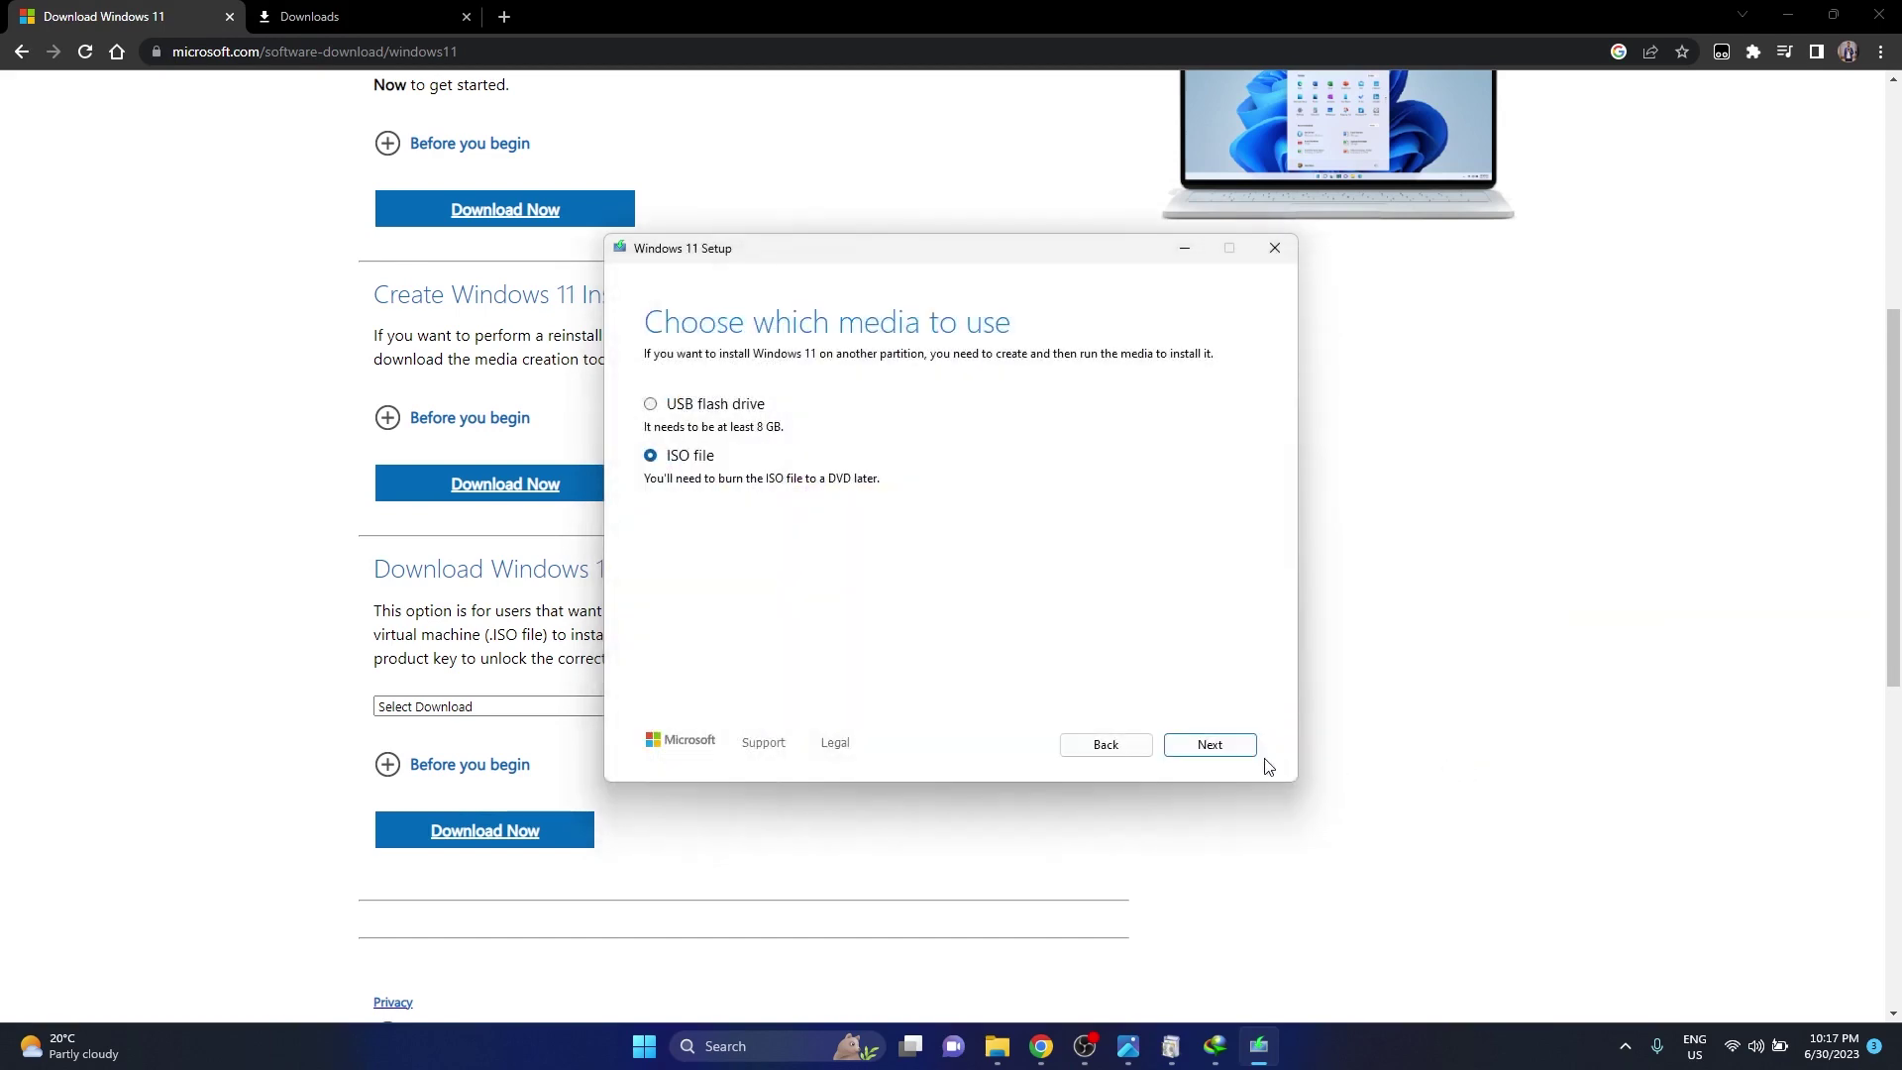
{"action": "left_click", "coordinate": [1273, 248]}
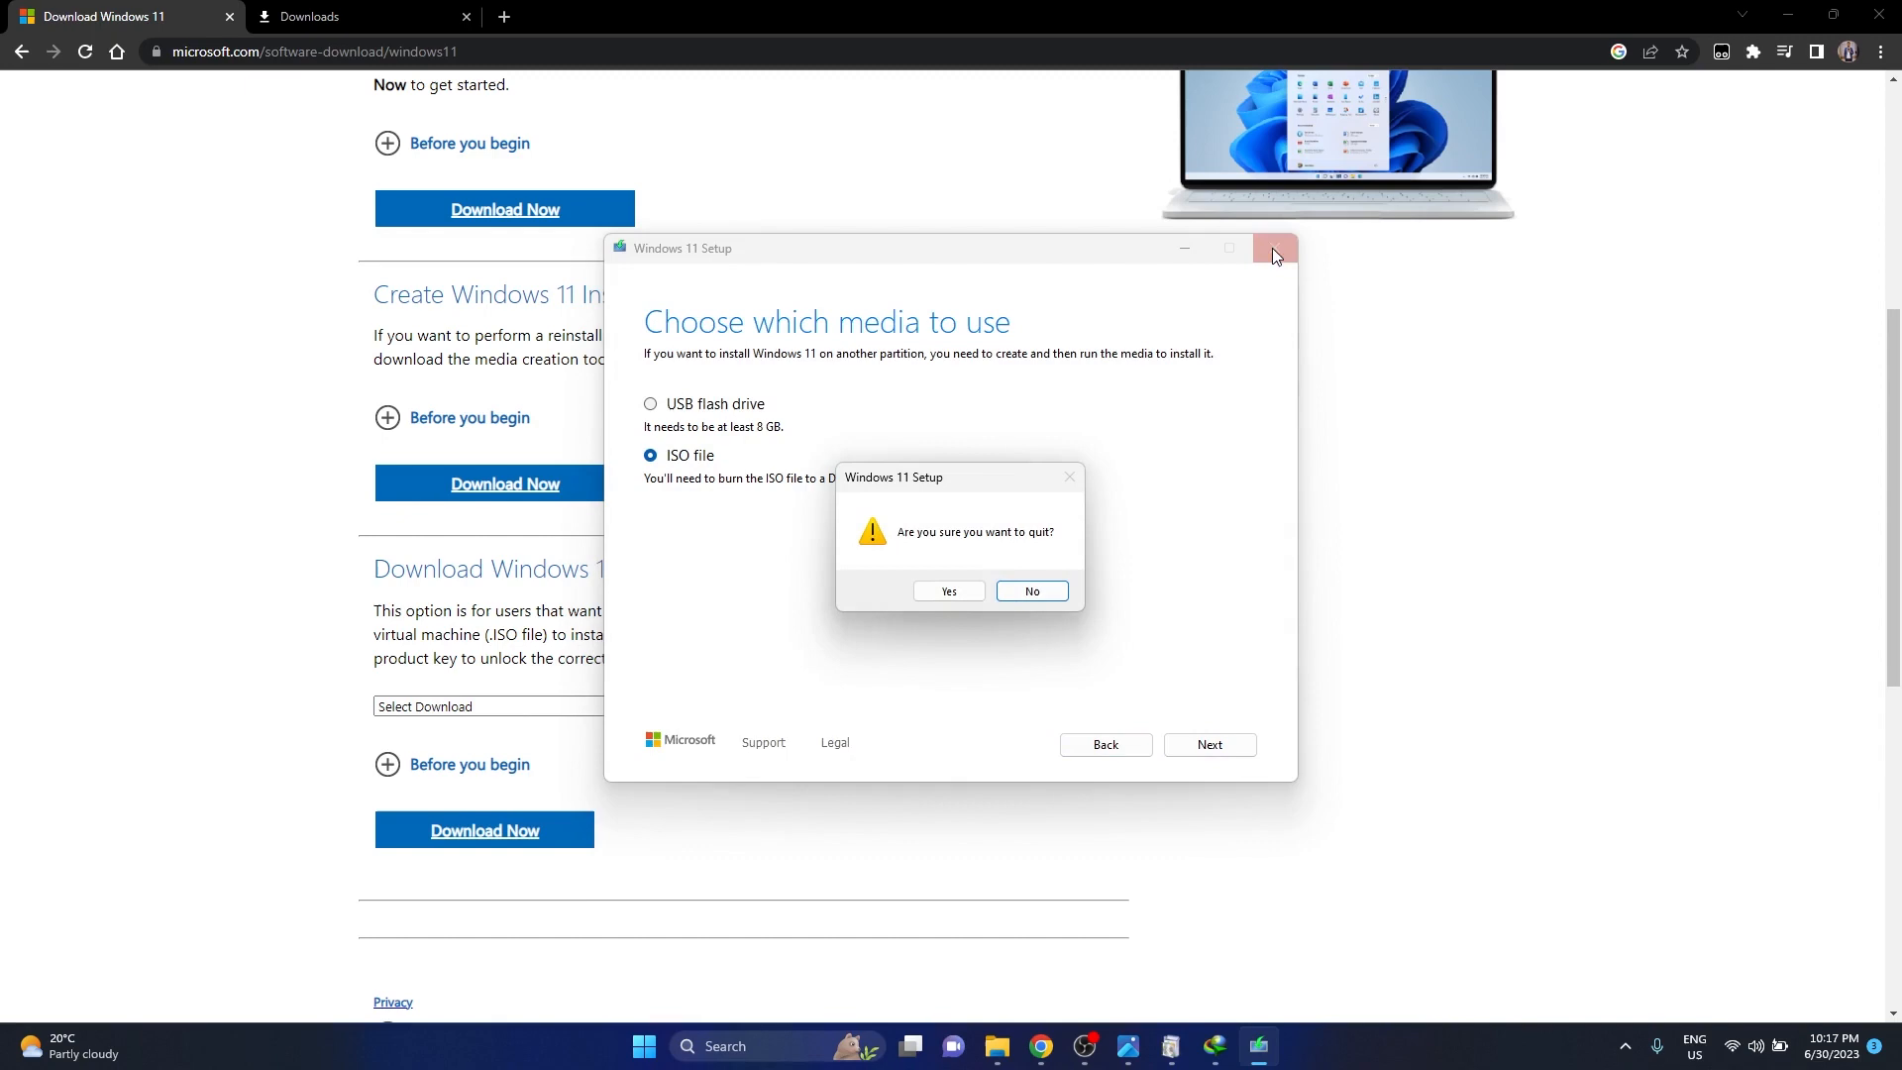
{"action": "left_click", "coordinate": [948, 592]}
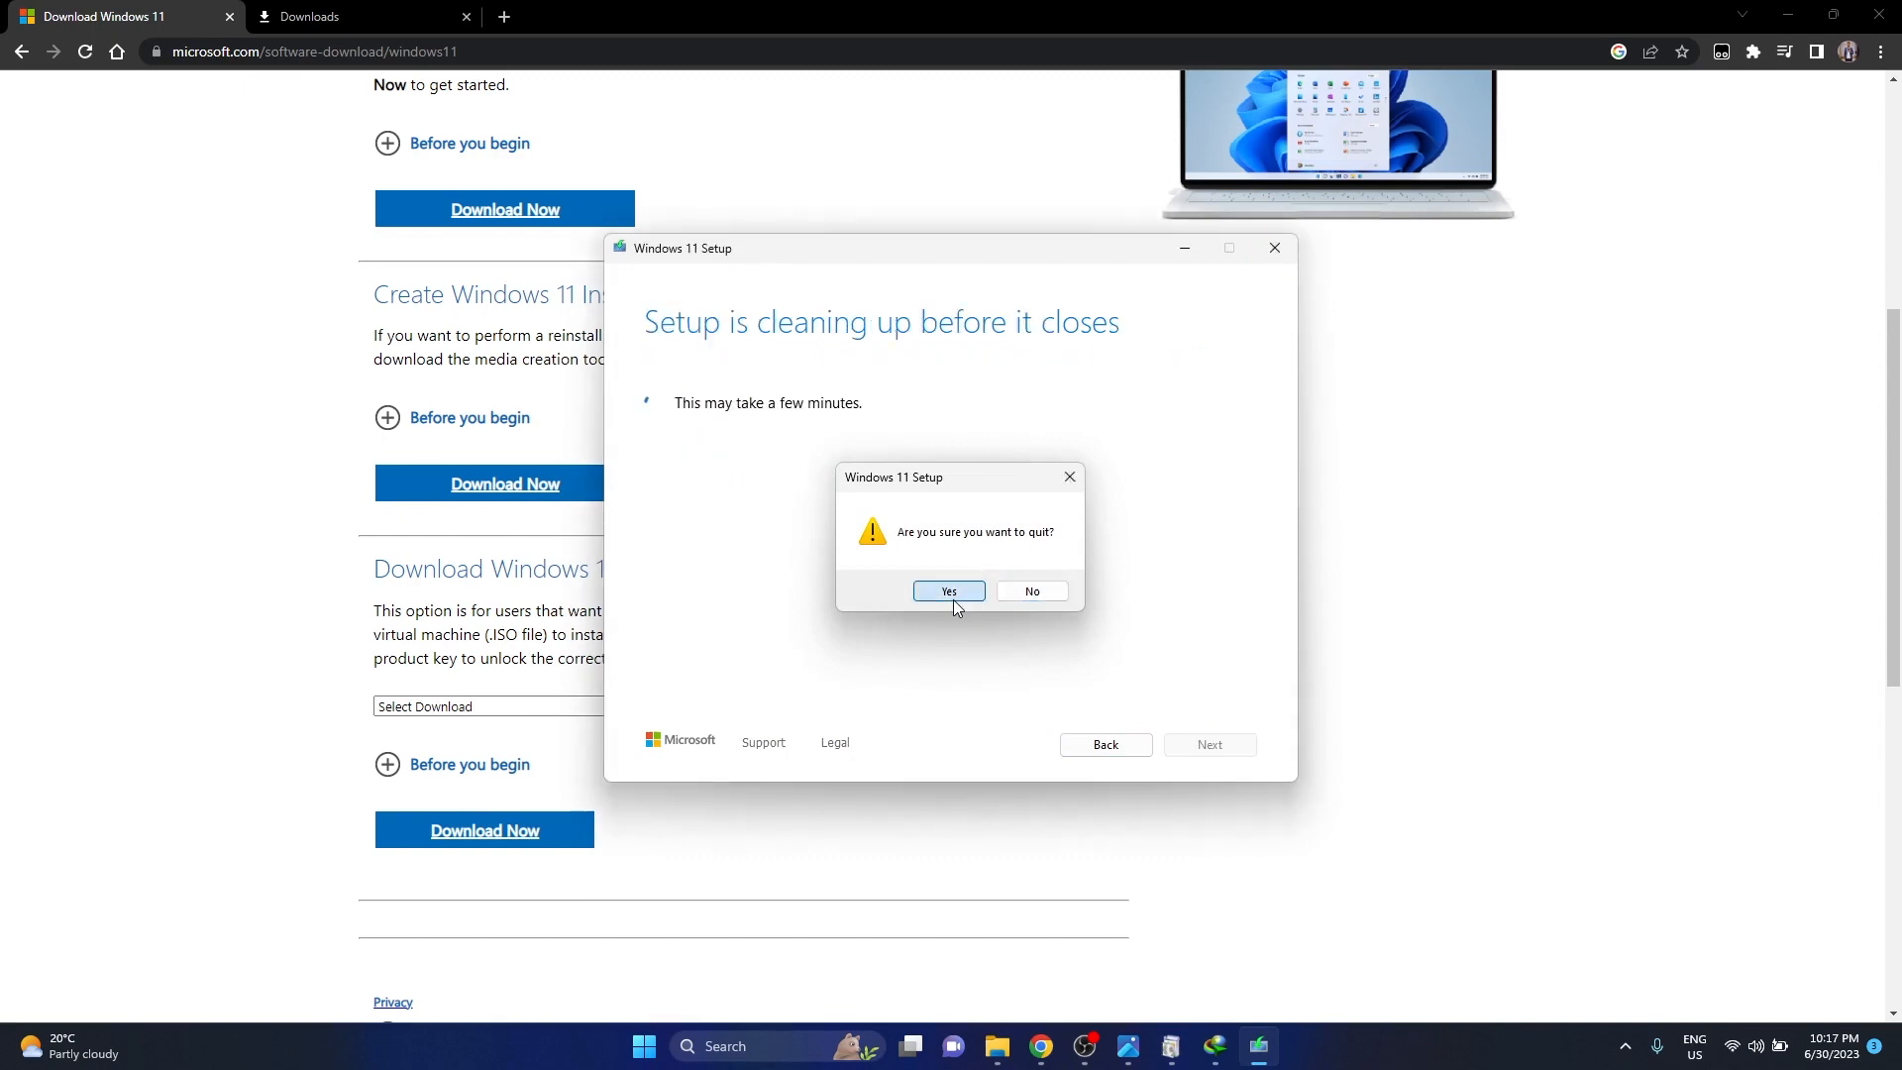
Delete the passport PDF from Documents and mount Windows.iso as DVD Drive (E:) ESD-ISO
{"action": "left_click", "coordinate": [997, 1045]}
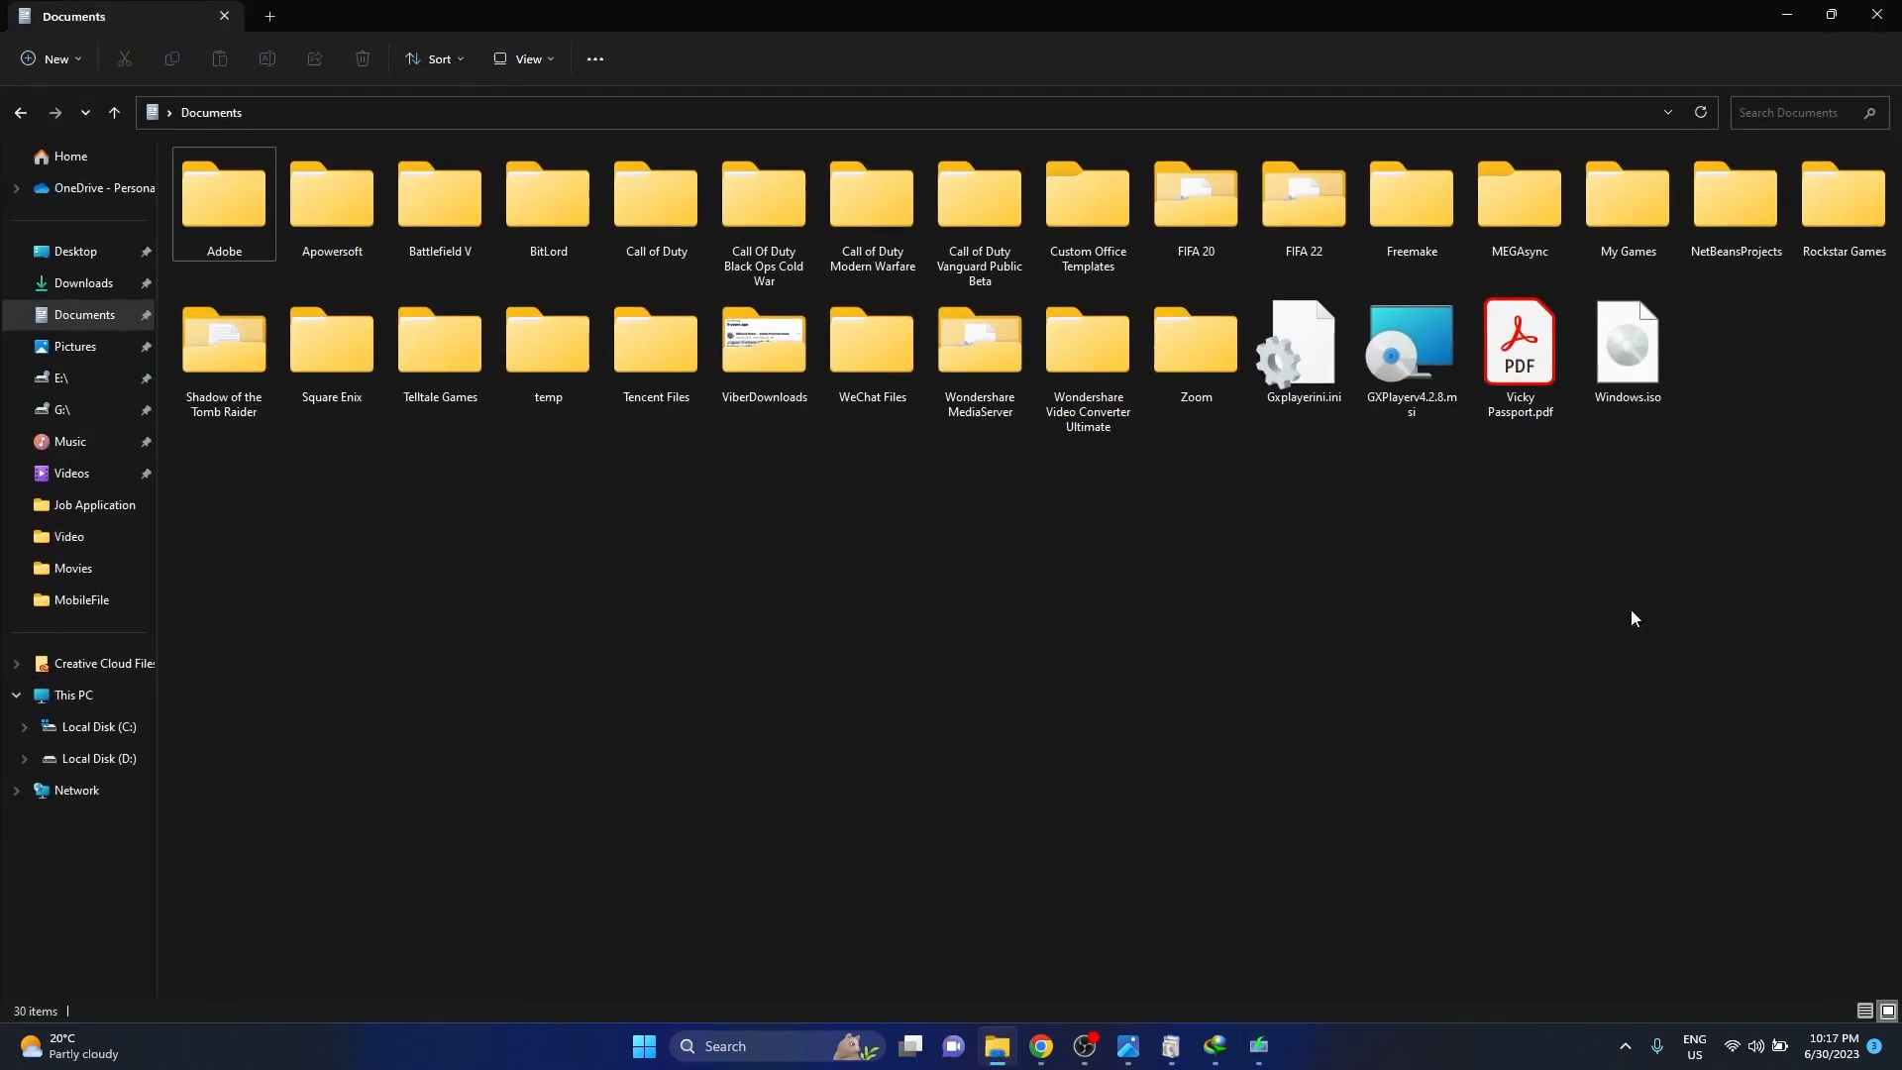
{"action": "left_click", "coordinate": [1627, 343]}
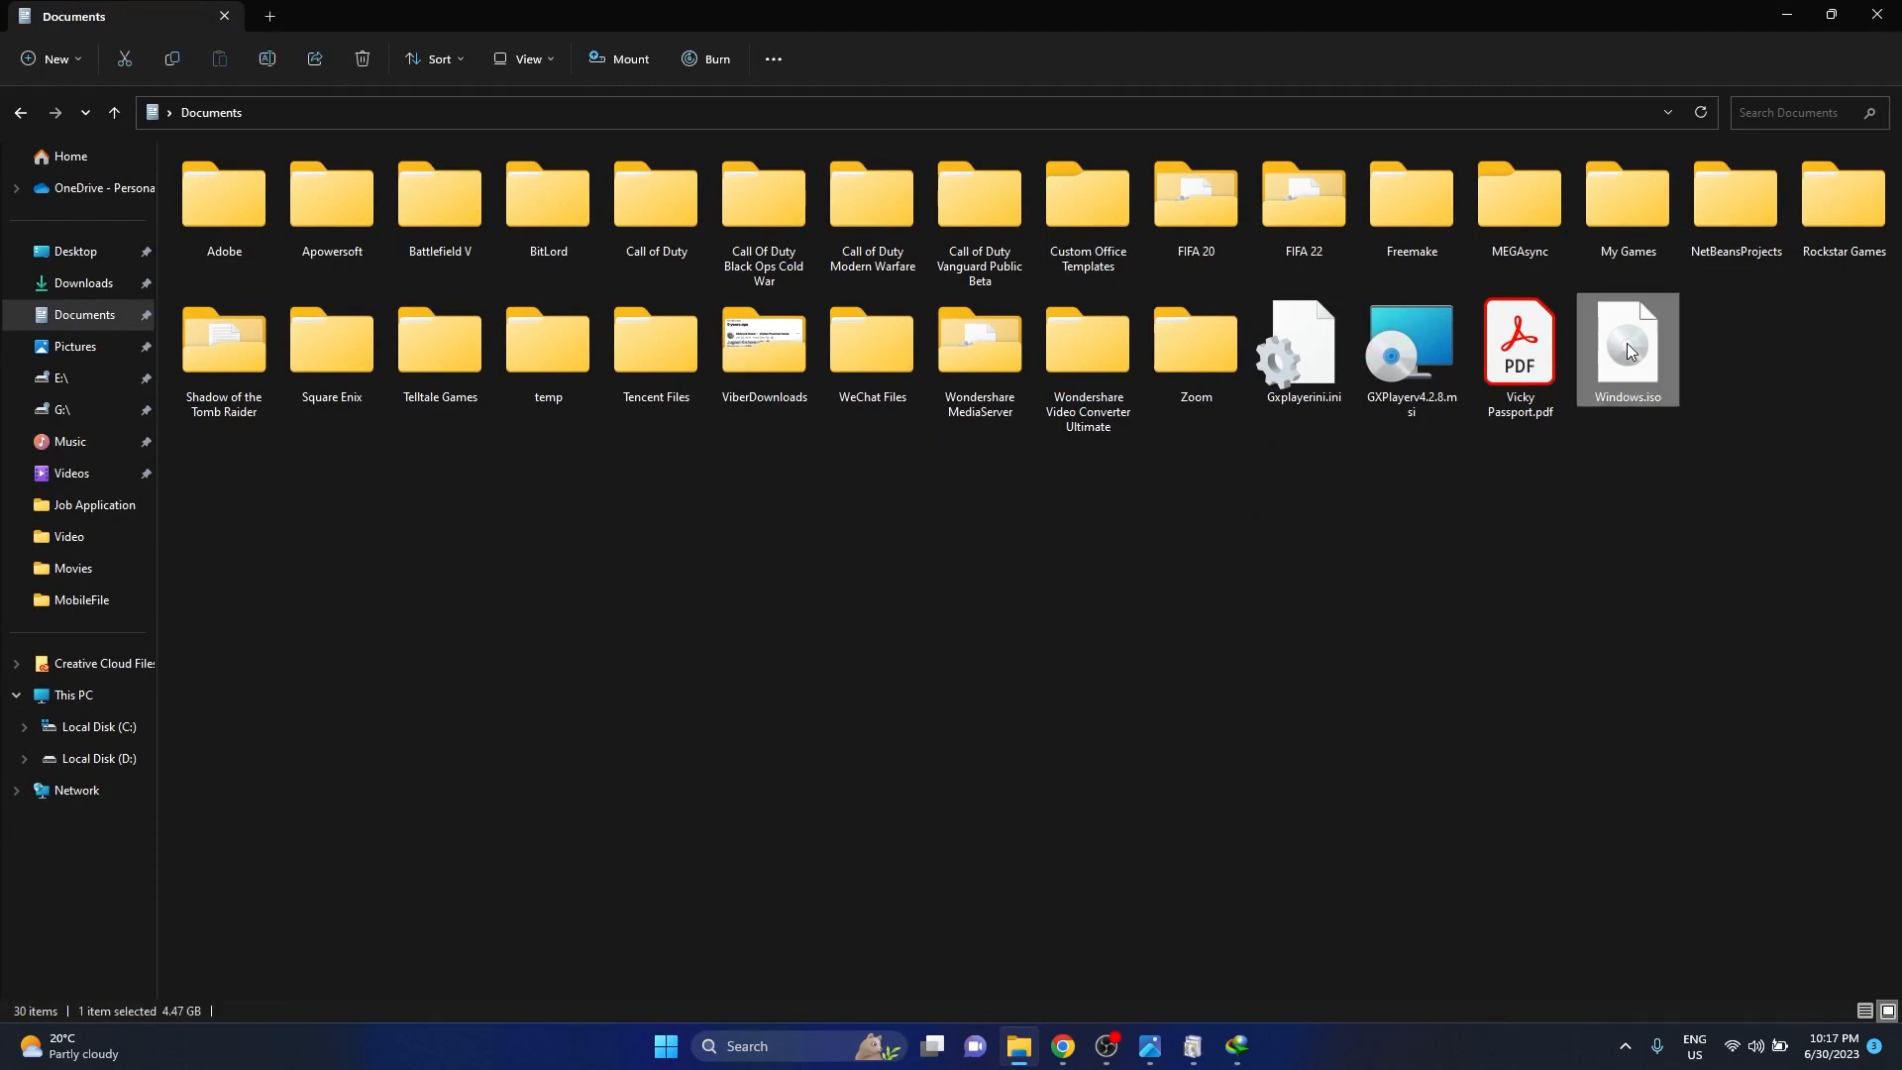
{"action": "left_click", "coordinate": [1533, 383]}
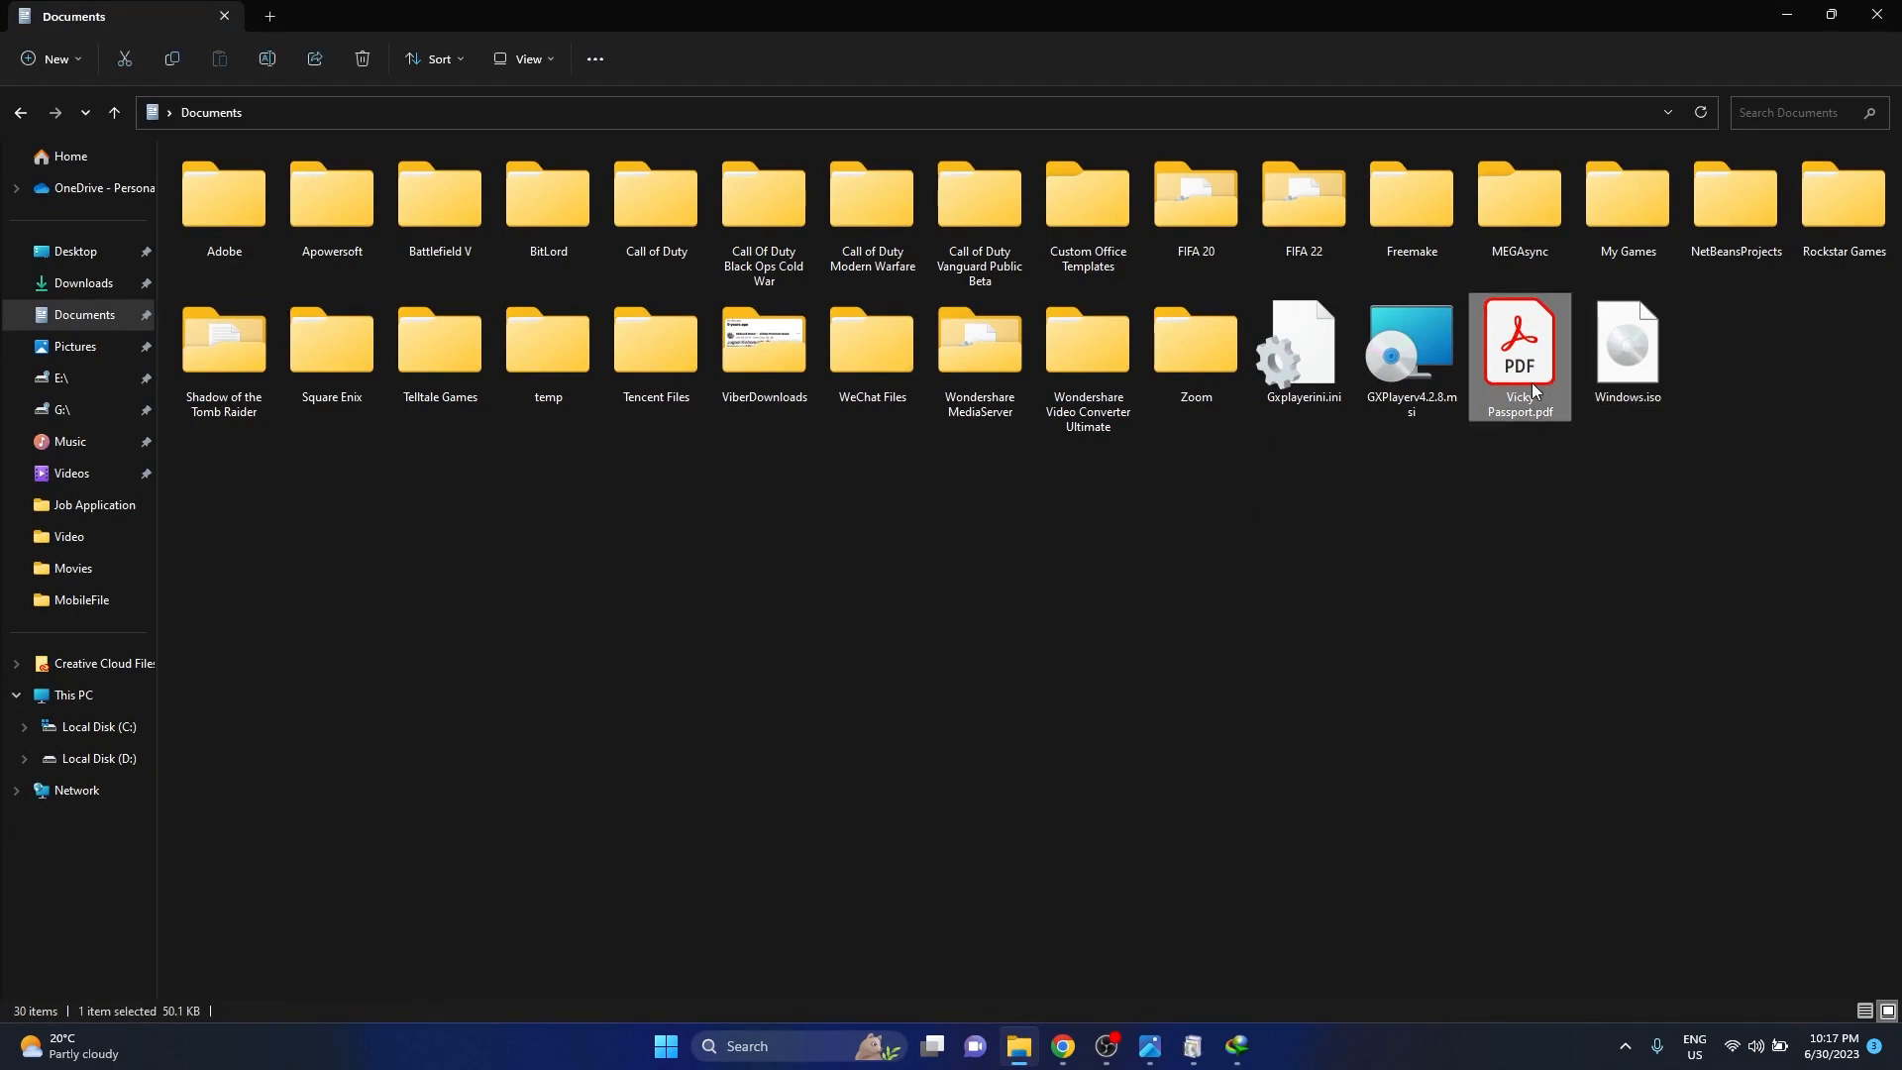
{"action": "key", "text": "Delete"}
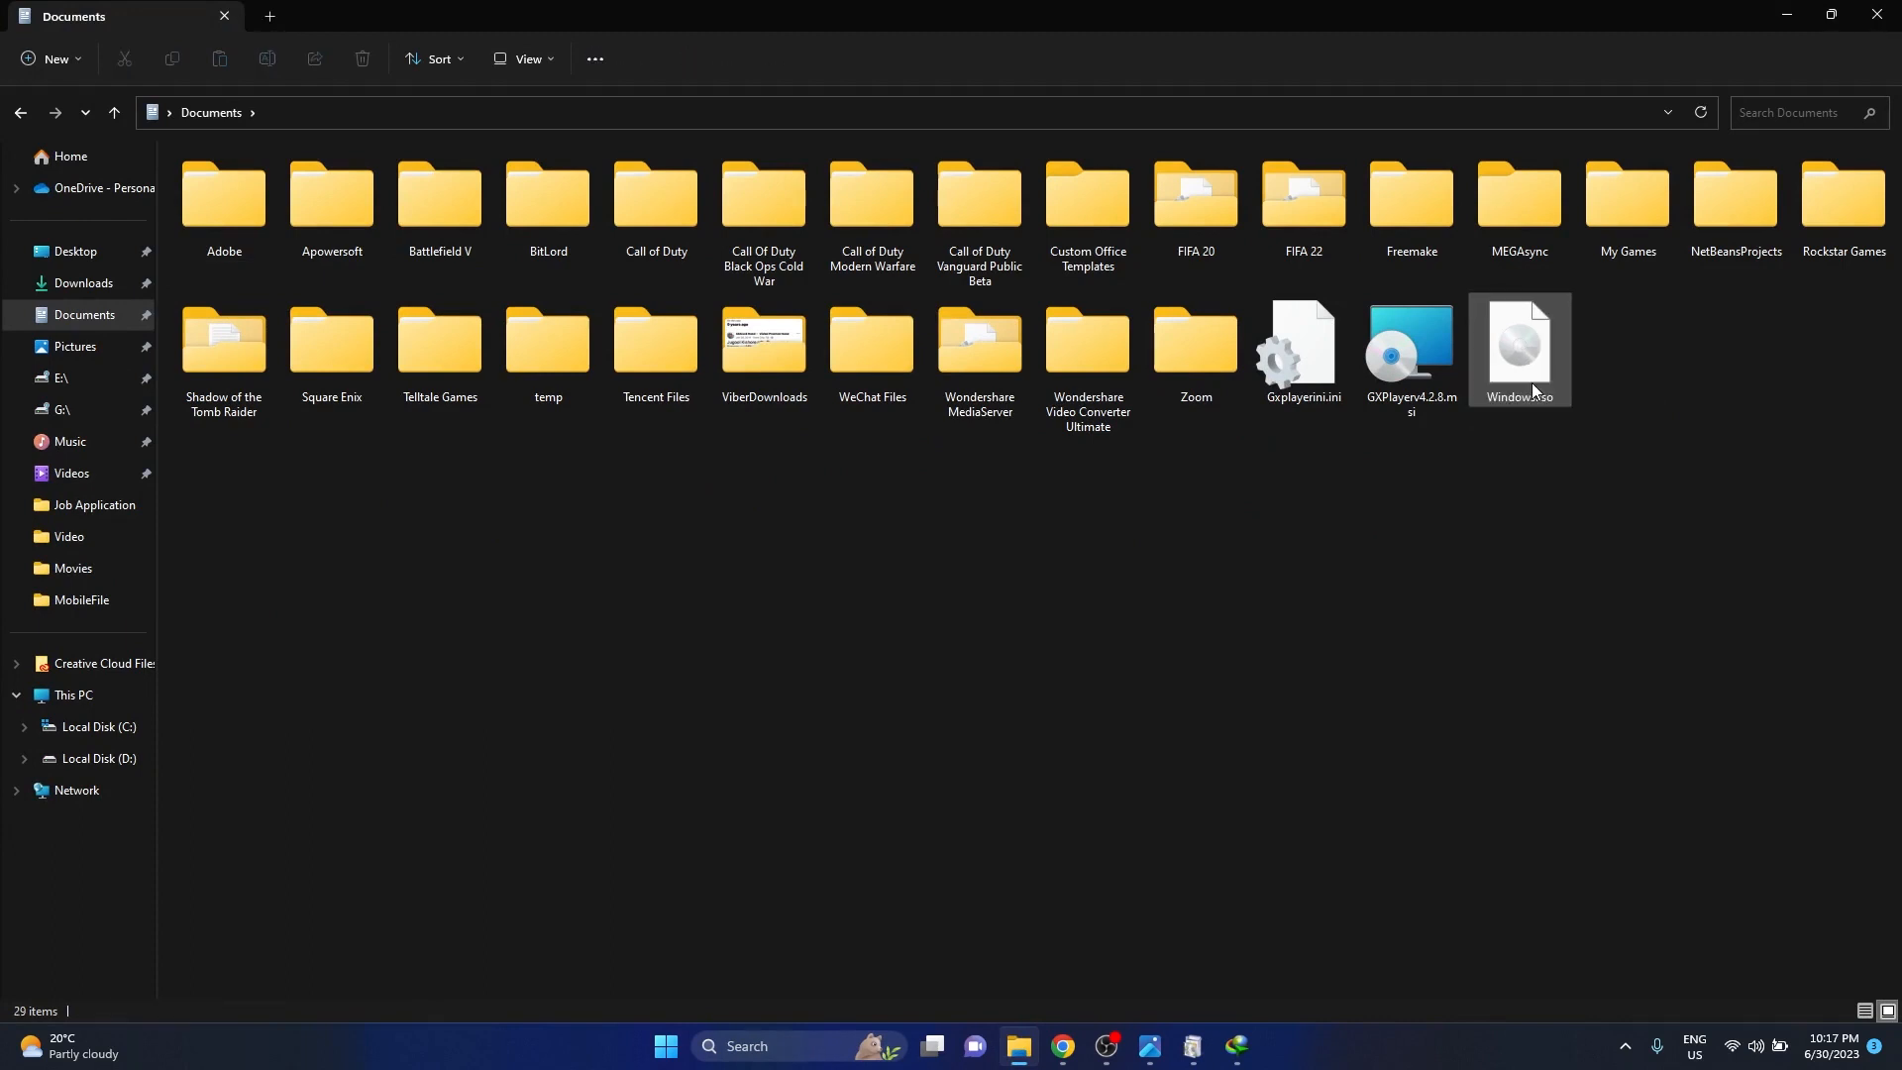
{"action": "left_click", "coordinate": [1542, 367]}
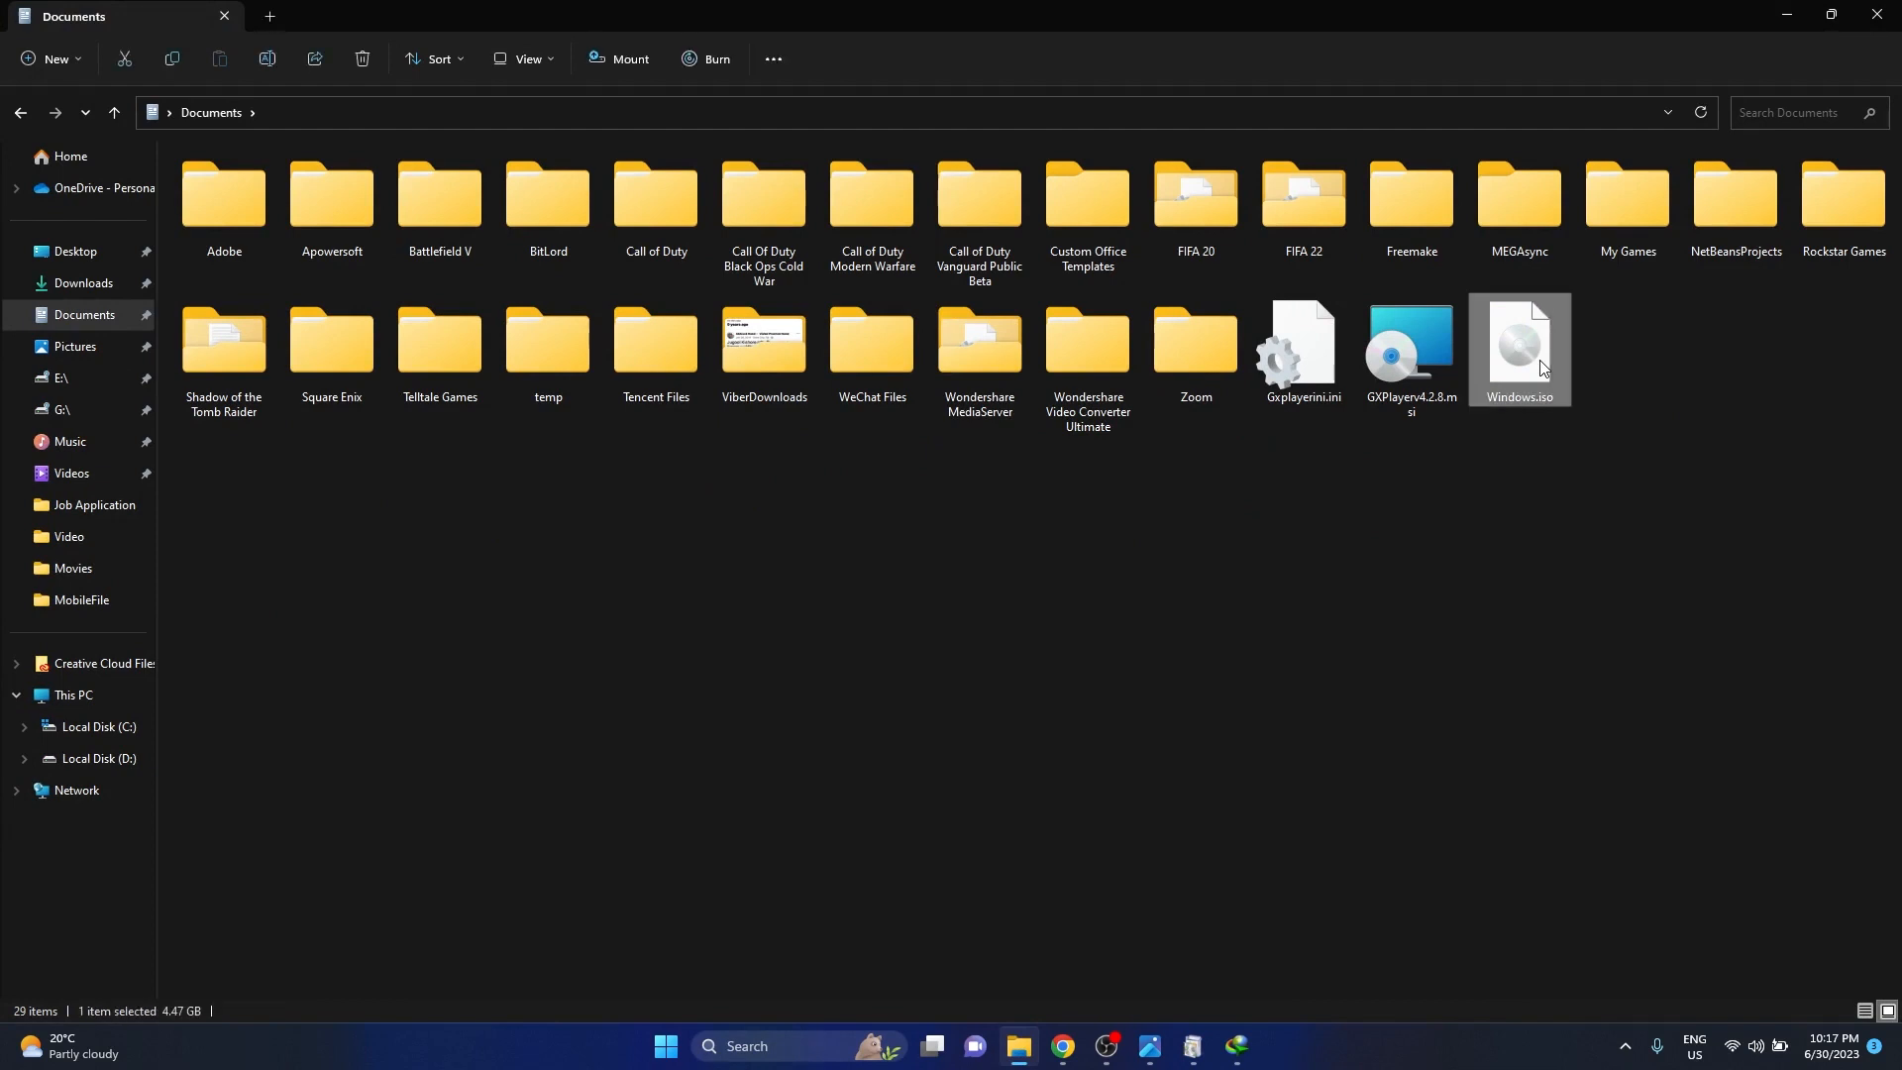
{"action": "left_click", "coordinate": [611, 62]}
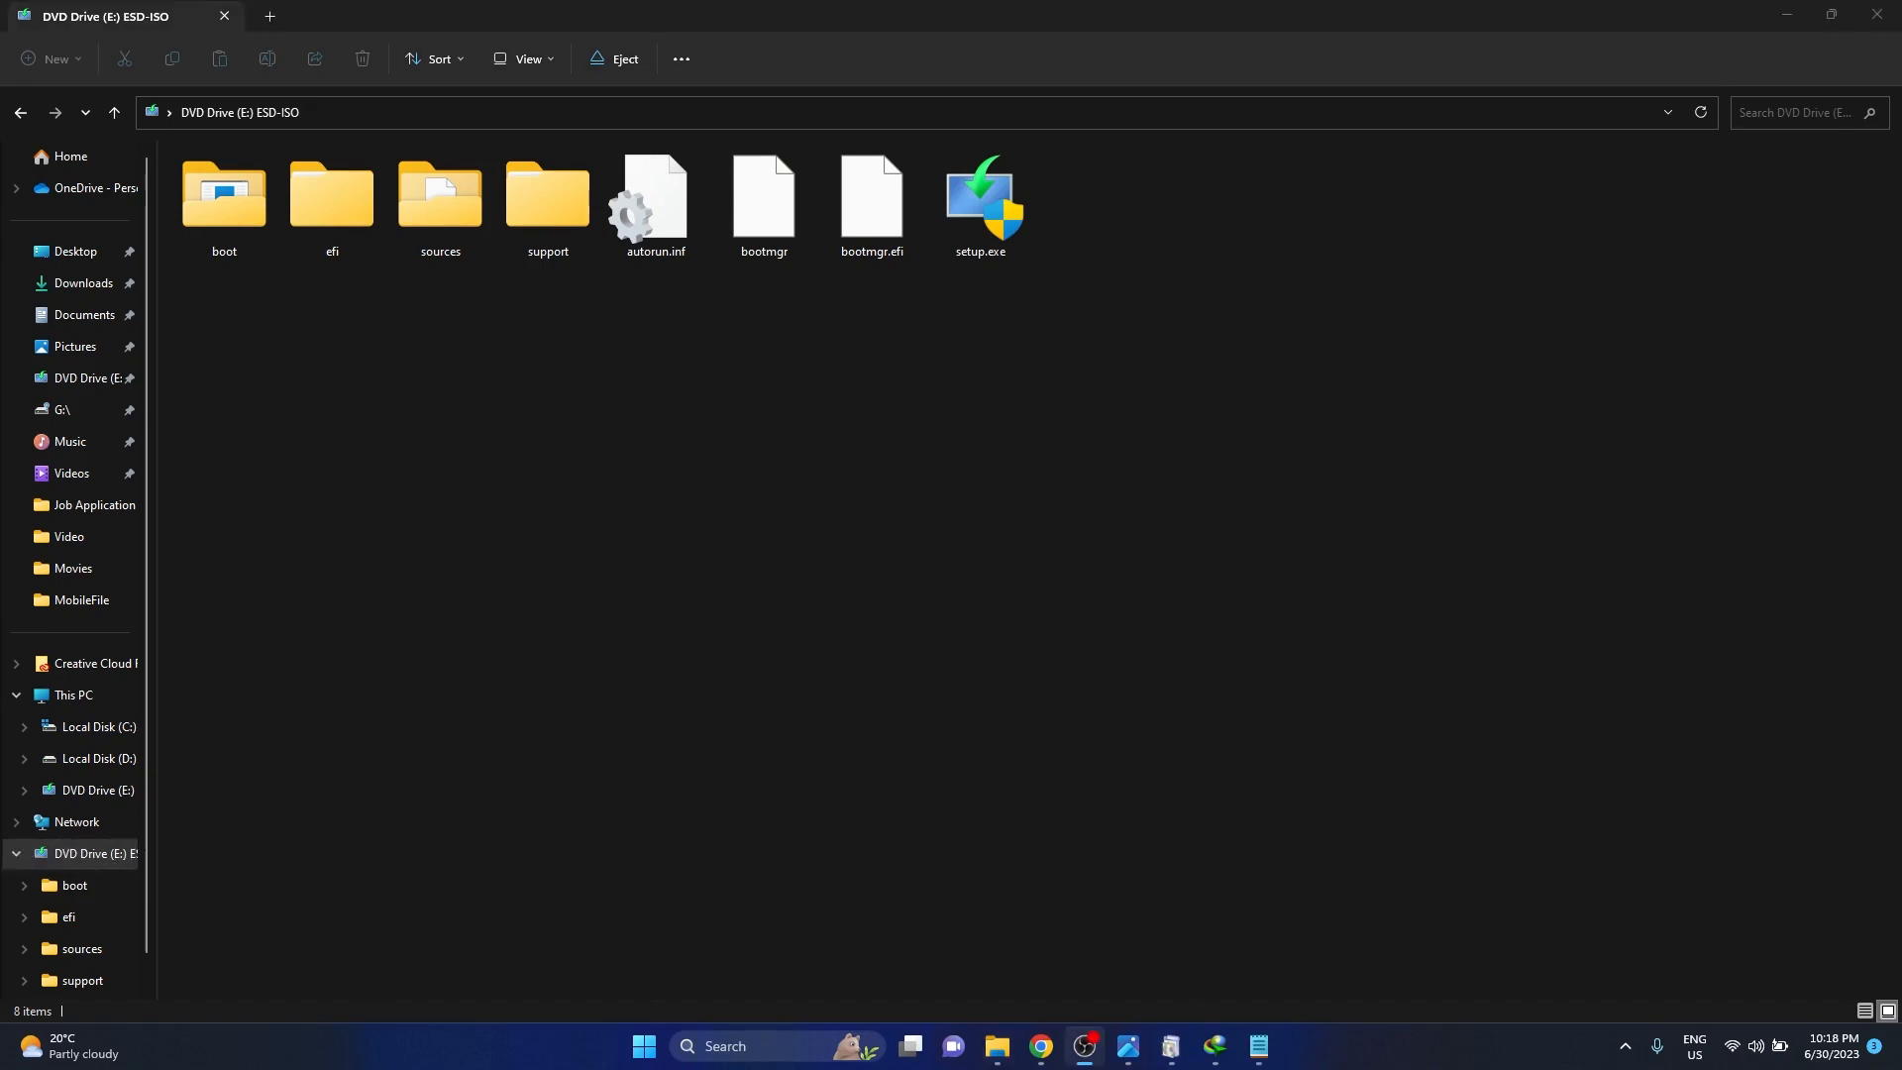
Show the Notepad install notes and launch an administrator Windows PowerShell via Win+X
{"action": "left_click", "coordinate": [1259, 1045]}
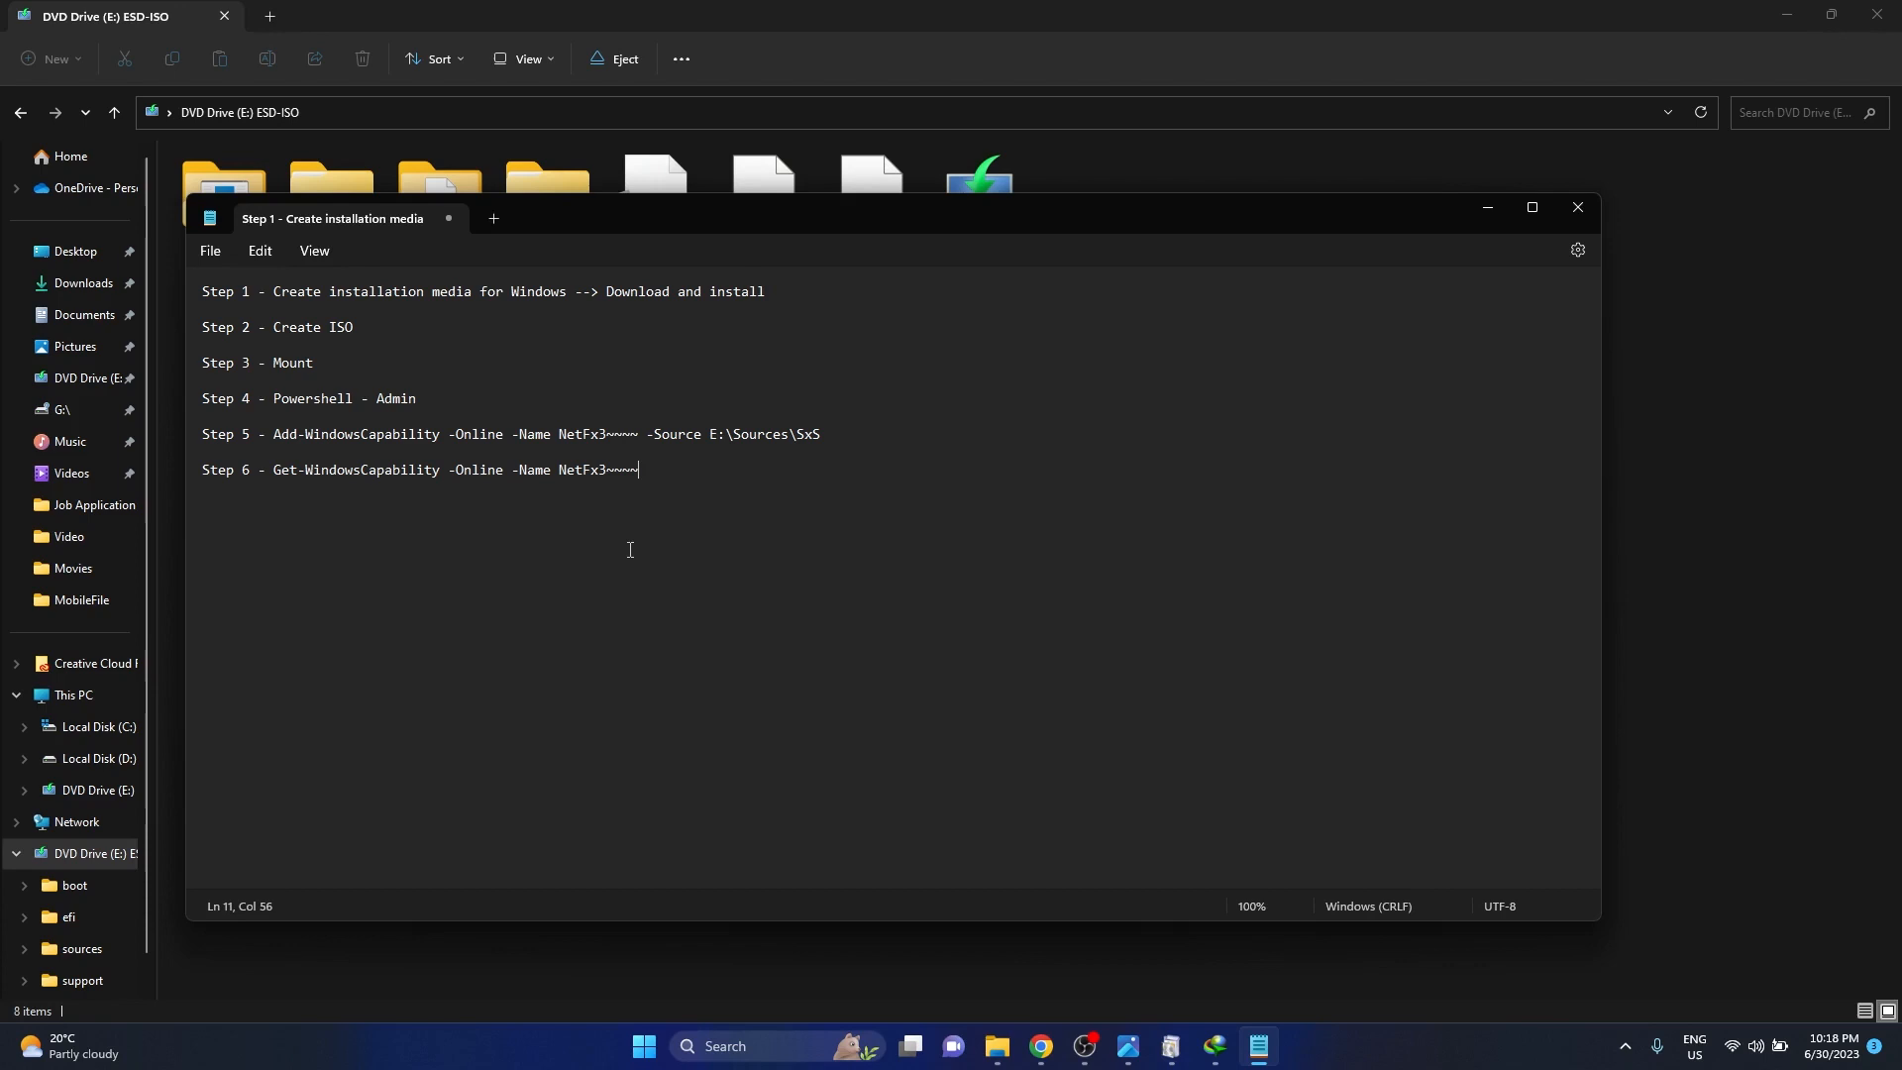
{"action": "key", "text": "super+x"}
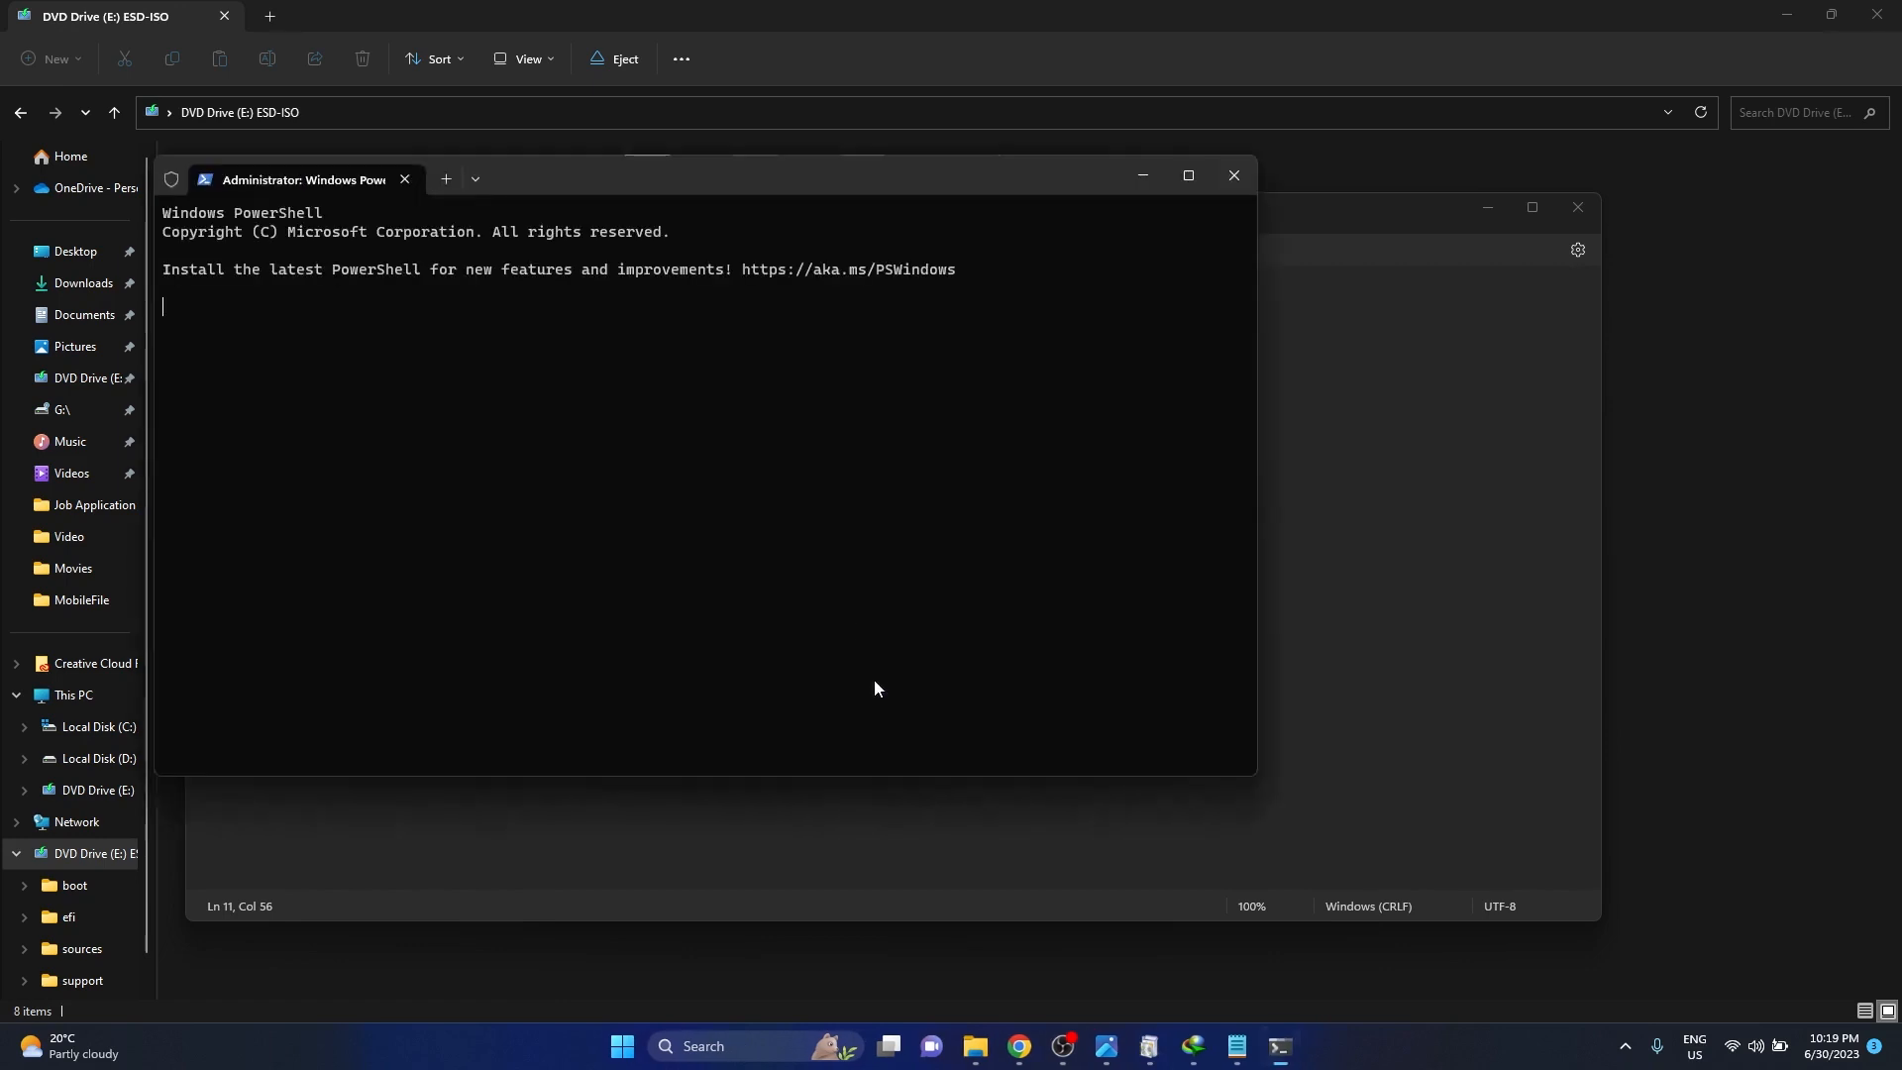
Run the step 5 Add-WindowsCapability NetFx3 command from E:\Sources\SxS in PowerShell
{"action": "mouse_move", "coordinate": [833, 178]}
{"action": "left_mouse_down"}
{"action": "mouse_move", "coordinate": [1433, 347]}
{"action": "mouse_move", "coordinate": [1170, 547]}
{"action": "left_mouse_up"}
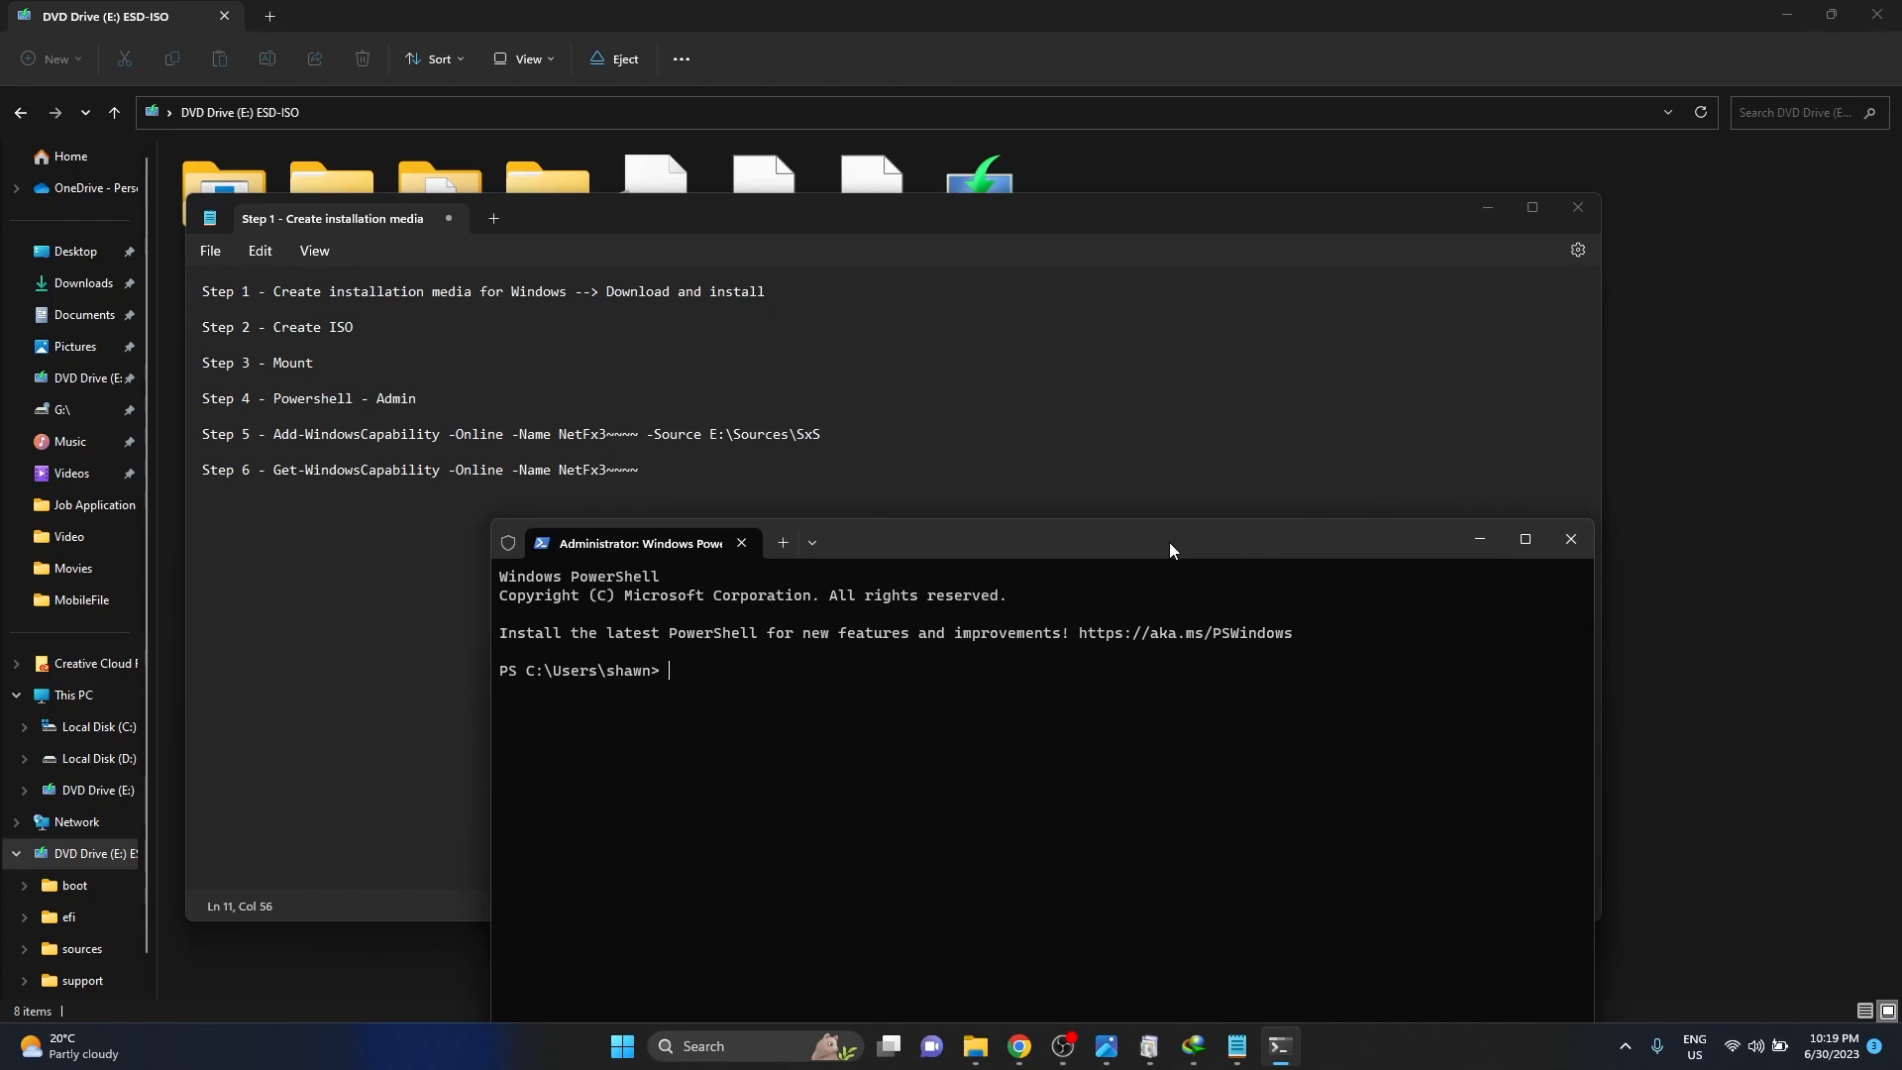
{"action": "mouse_move", "coordinate": [1170, 542]}
{"action": "left_mouse_down"}
{"action": "mouse_move", "coordinate": [1526, 190]}
{"action": "mouse_move", "coordinate": [1154, 588]}
{"action": "left_mouse_up"}
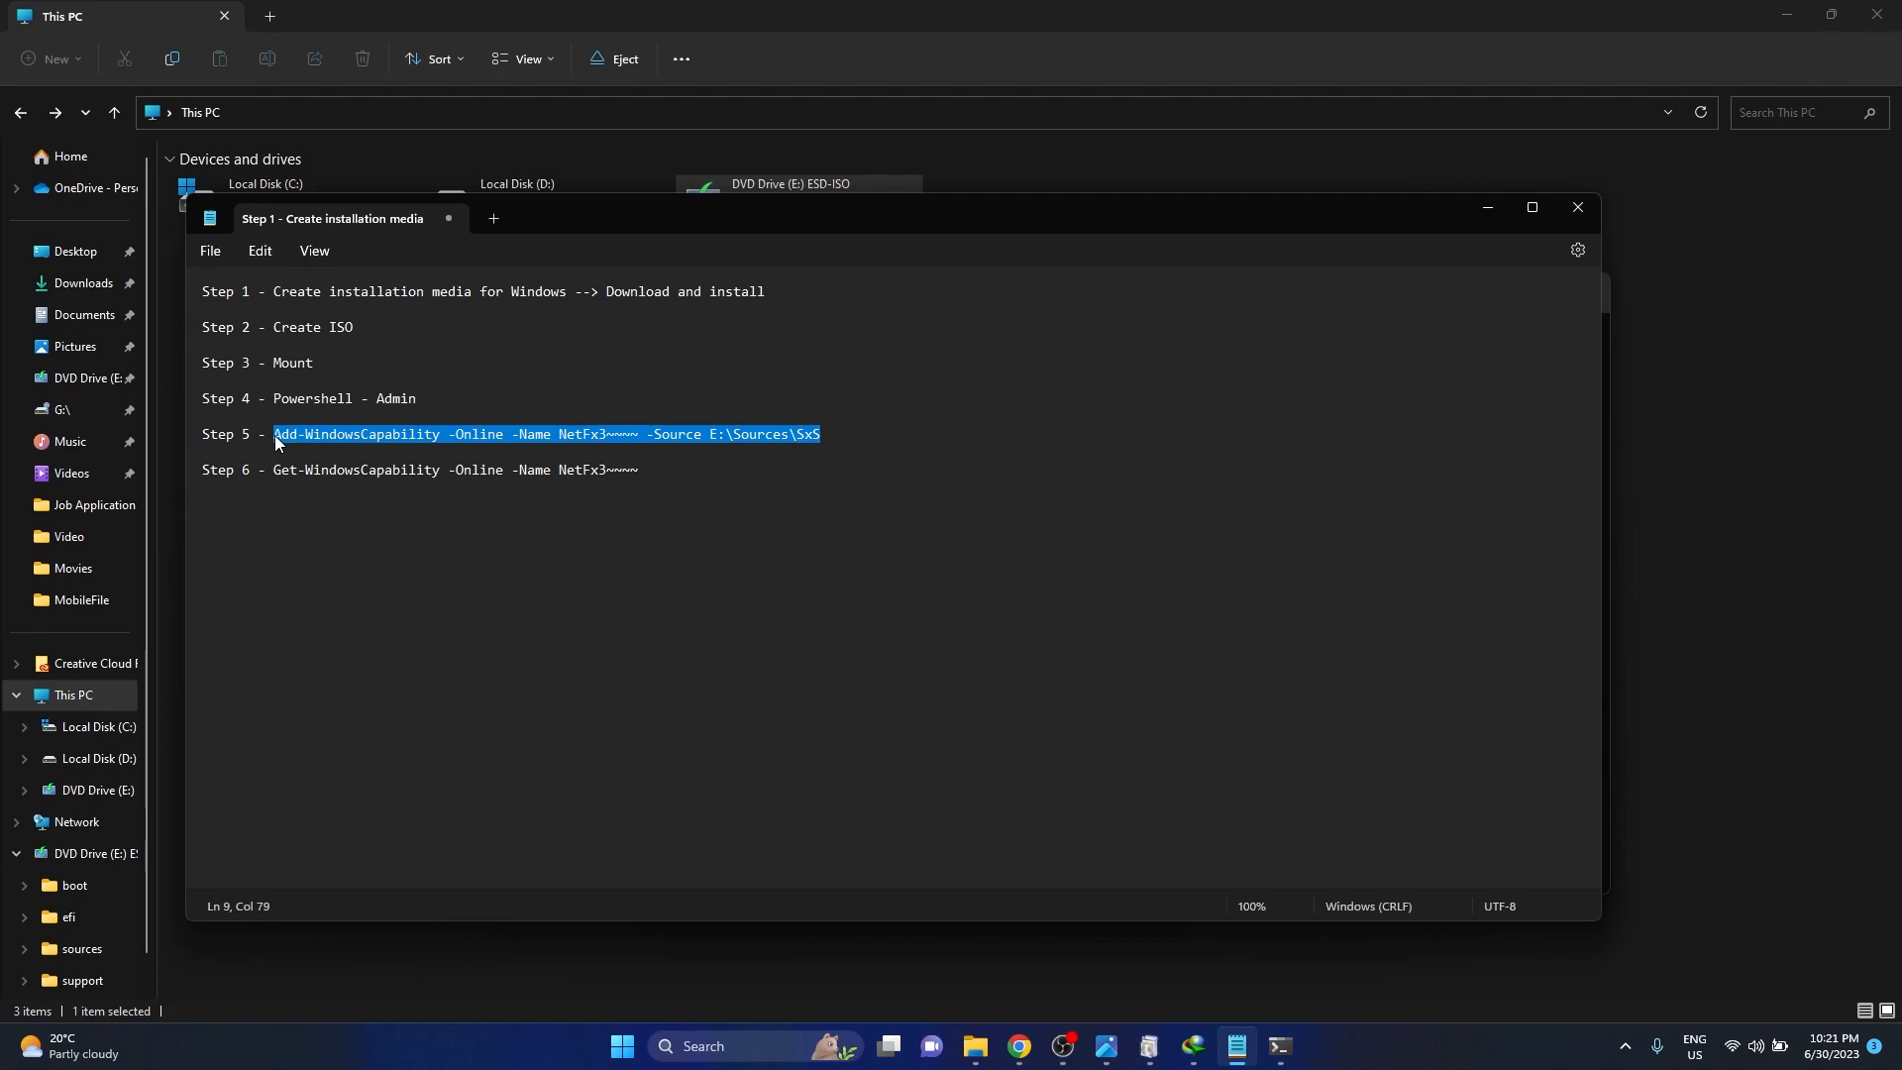
{"action": "left_click", "coordinate": [1280, 1049]}
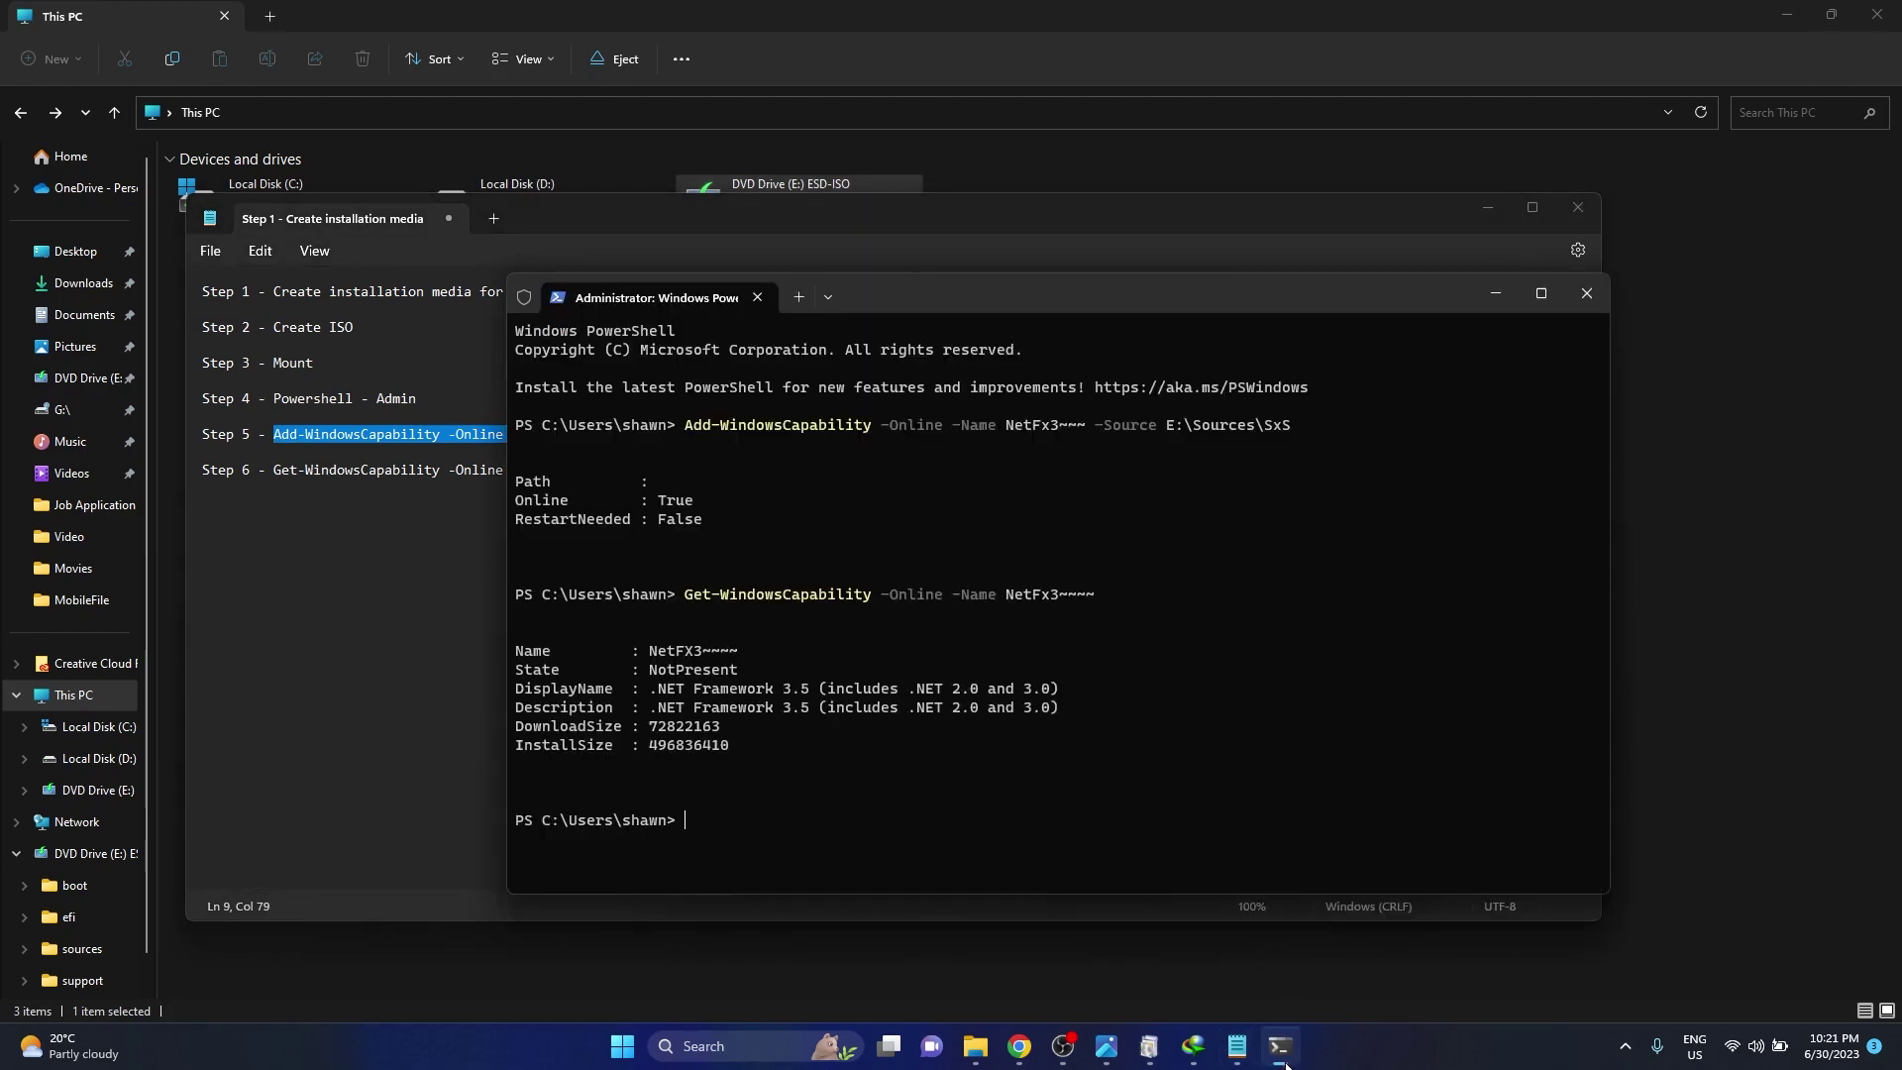
{"action": "right_click", "coordinate": [956, 826]}
{"action": "key", "text": "Return"}
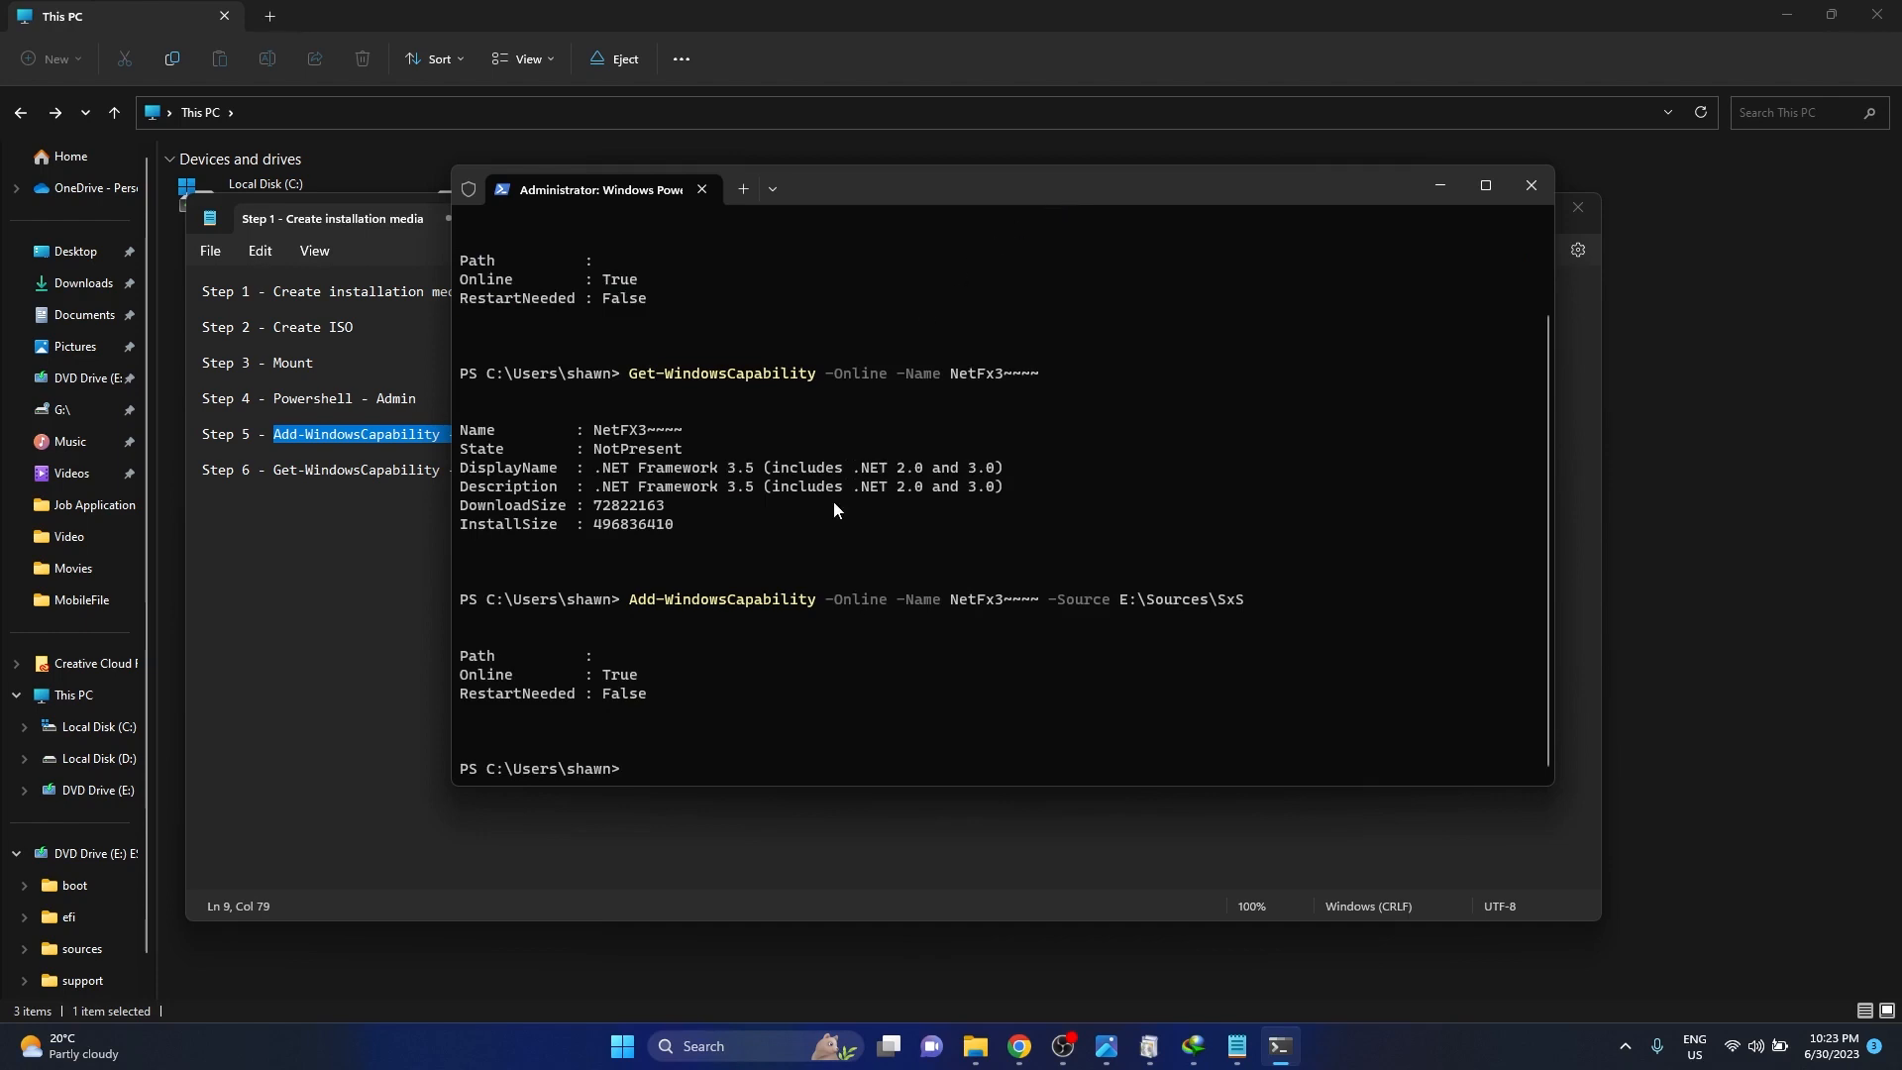
Run the step 6 Get-WindowsCapability check in PowerShell, reporting NetFX3 State Installed
{"action": "left_click", "coordinate": [341, 670]}
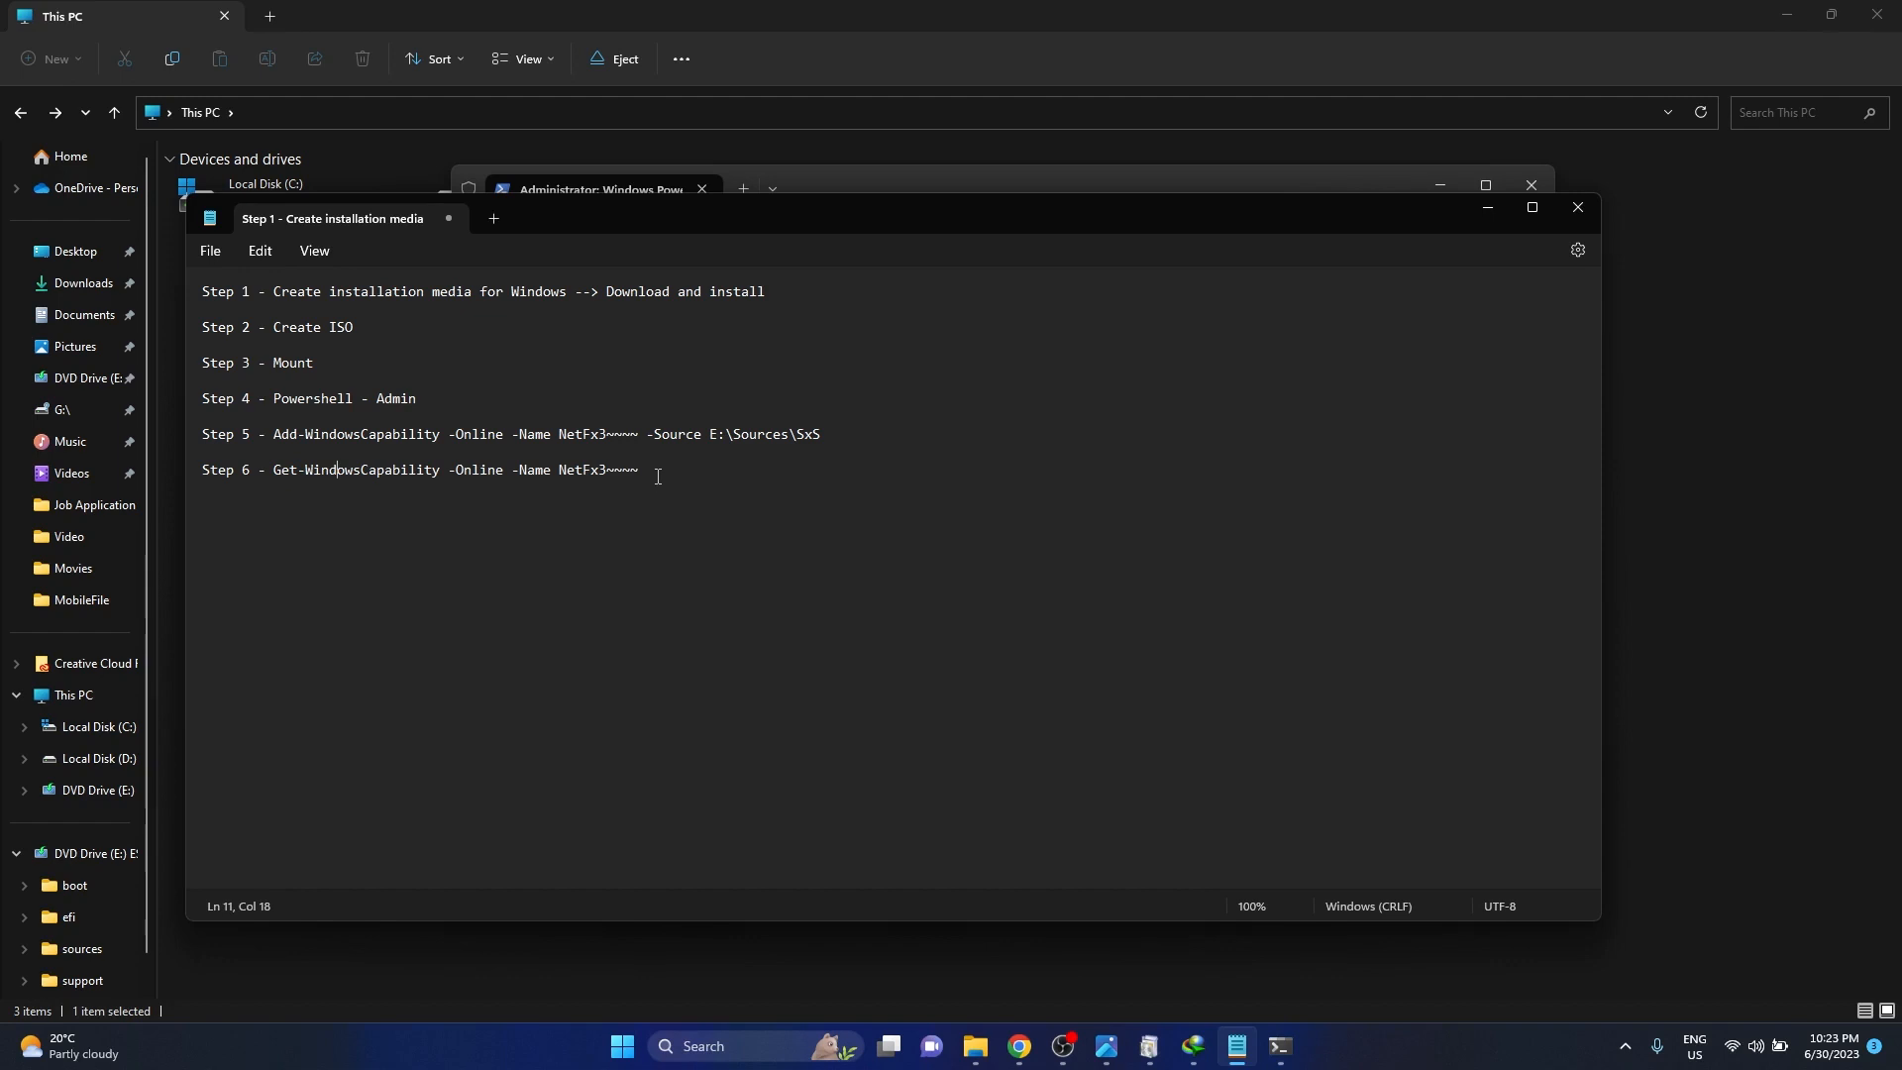
{"action": "left_click_drag", "start_coordinate": [642, 470], "coordinate": [270, 487]}
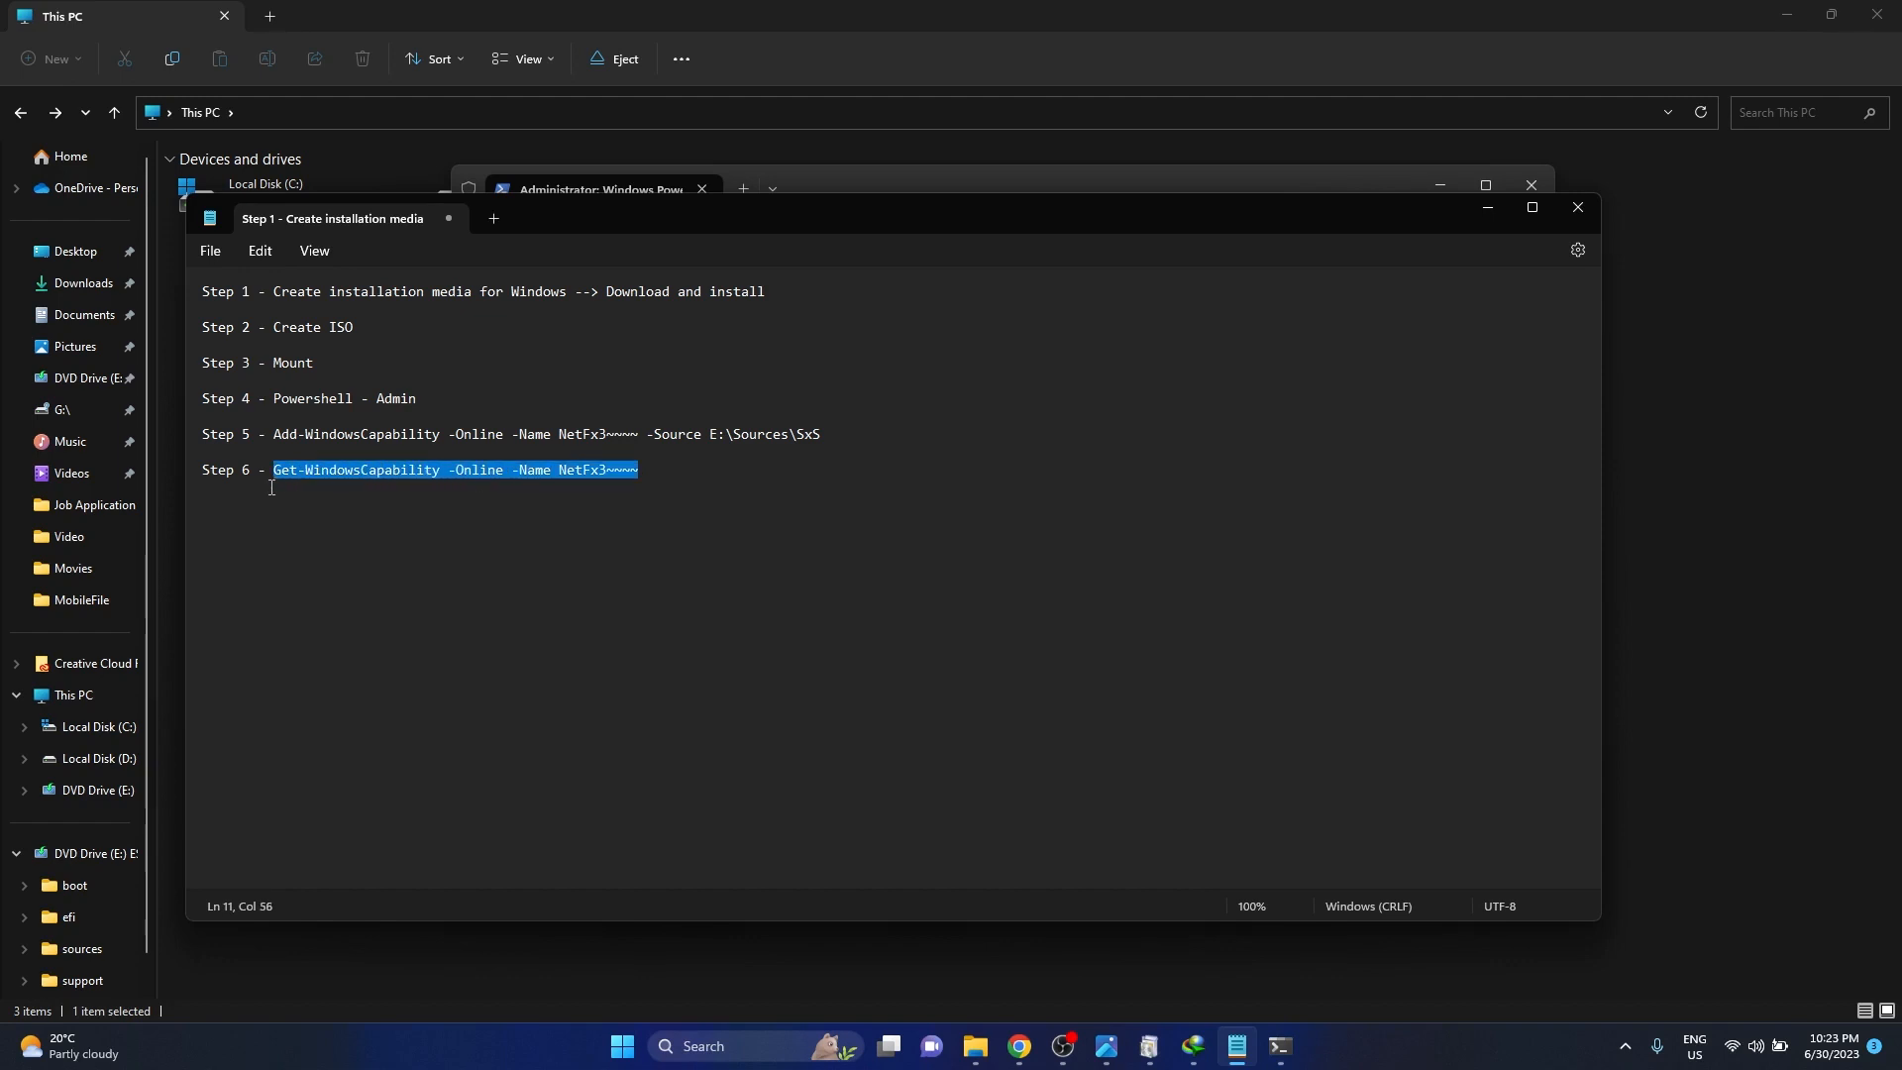
{"action": "left_click", "coordinate": [1278, 1045]}
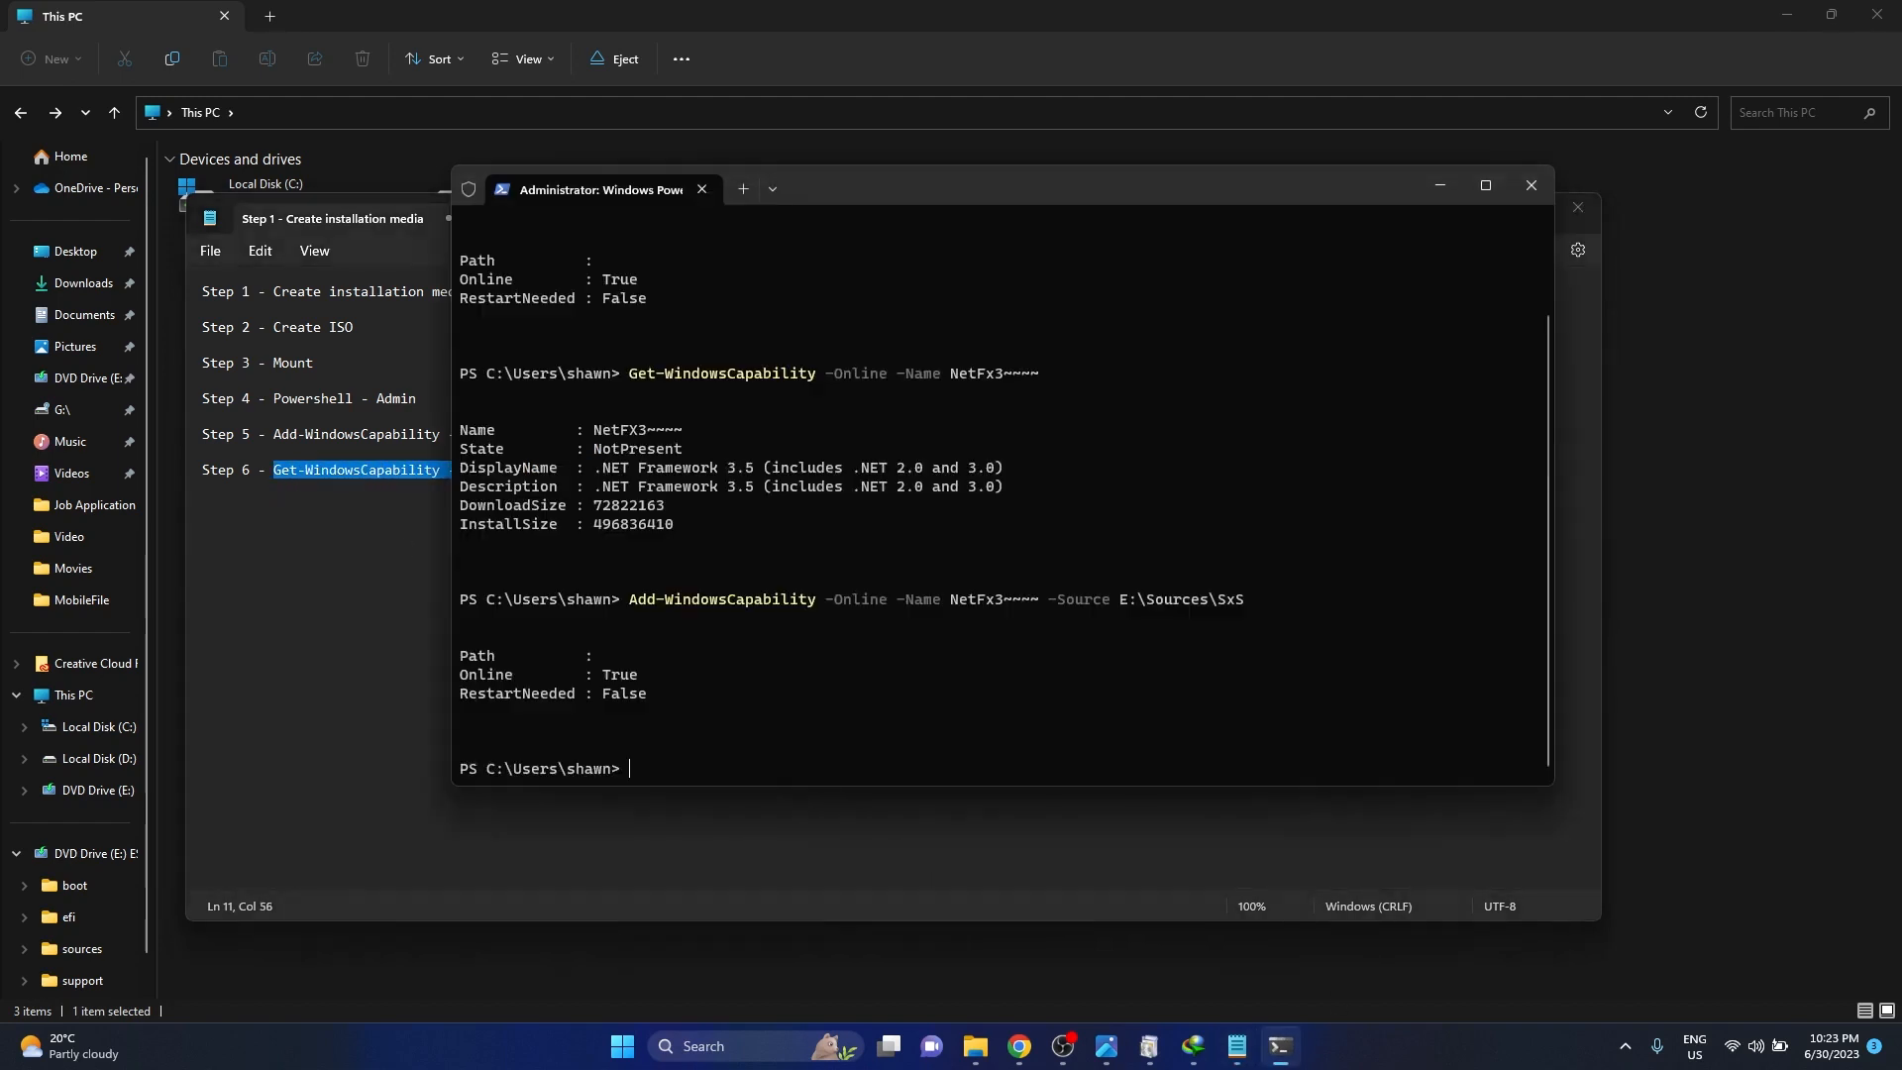
{"action": "right_click", "coordinate": [901, 769]}
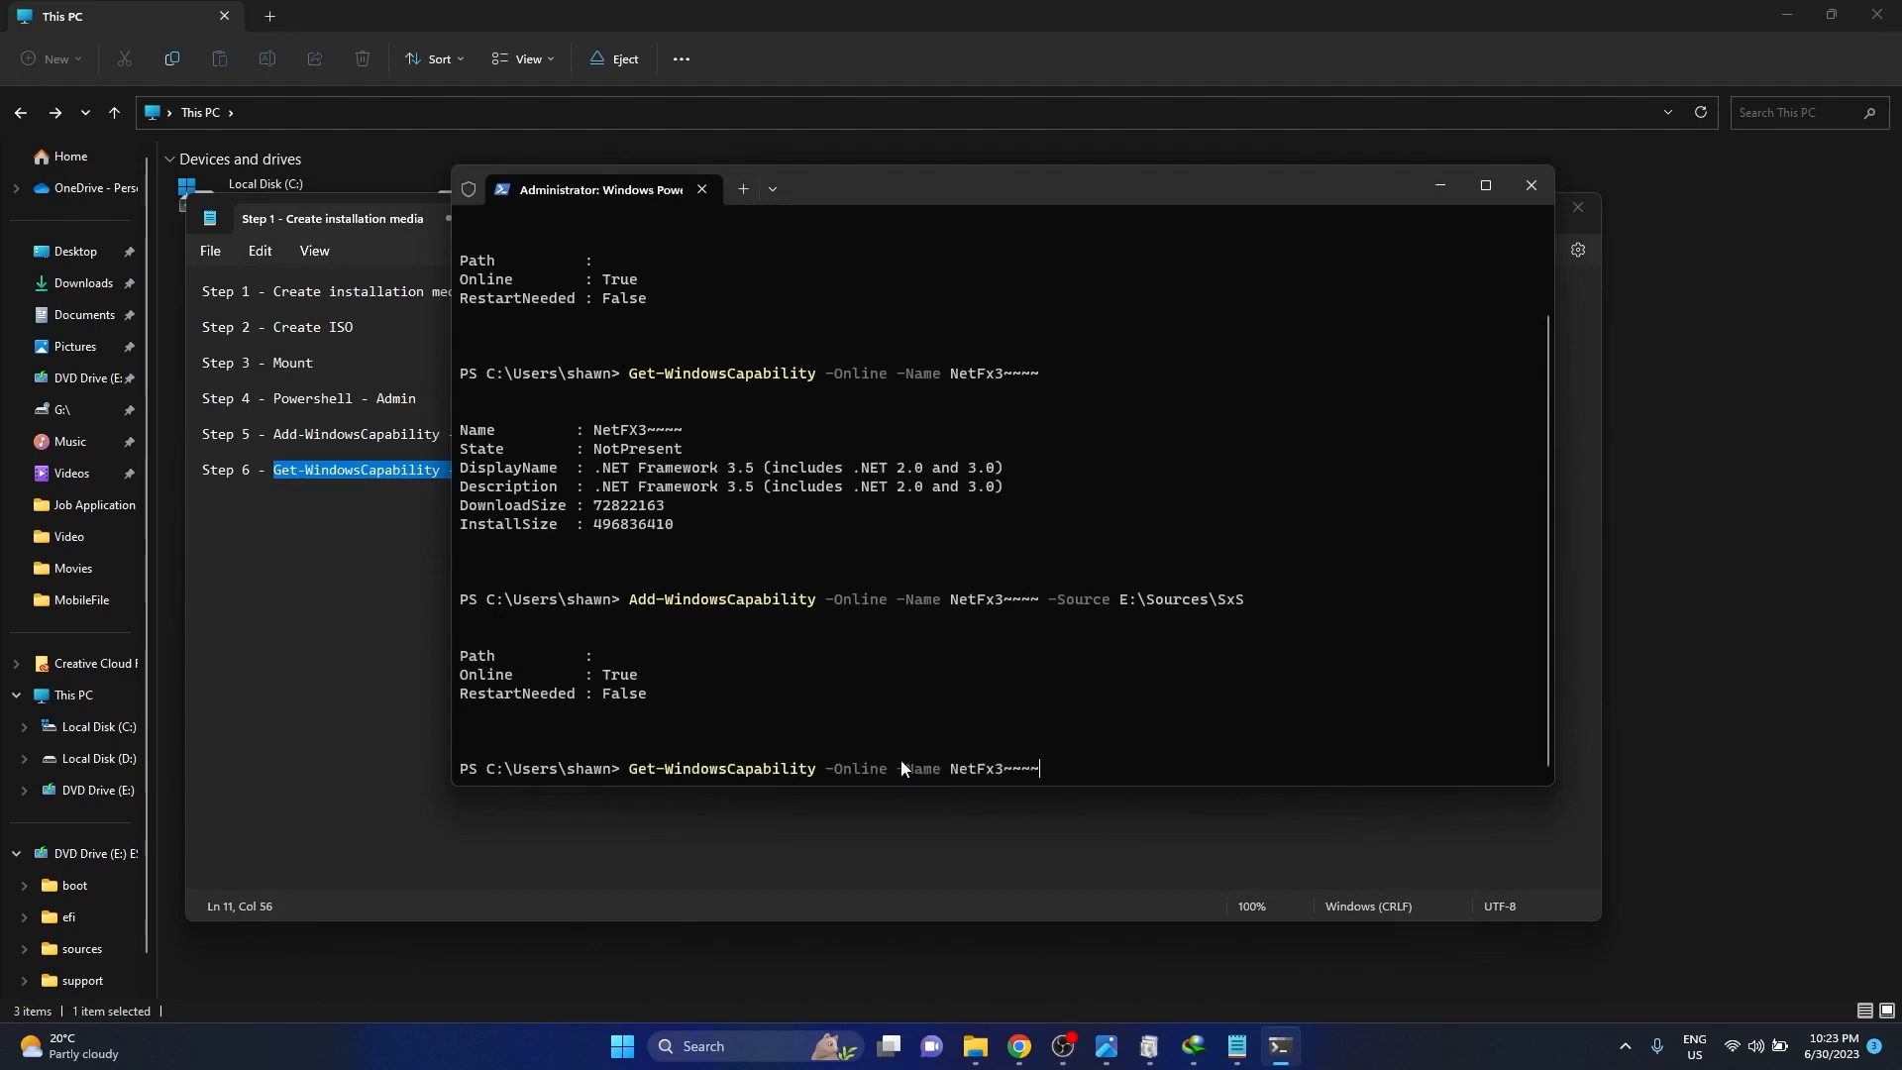
{"action": "key", "text": "Return"}
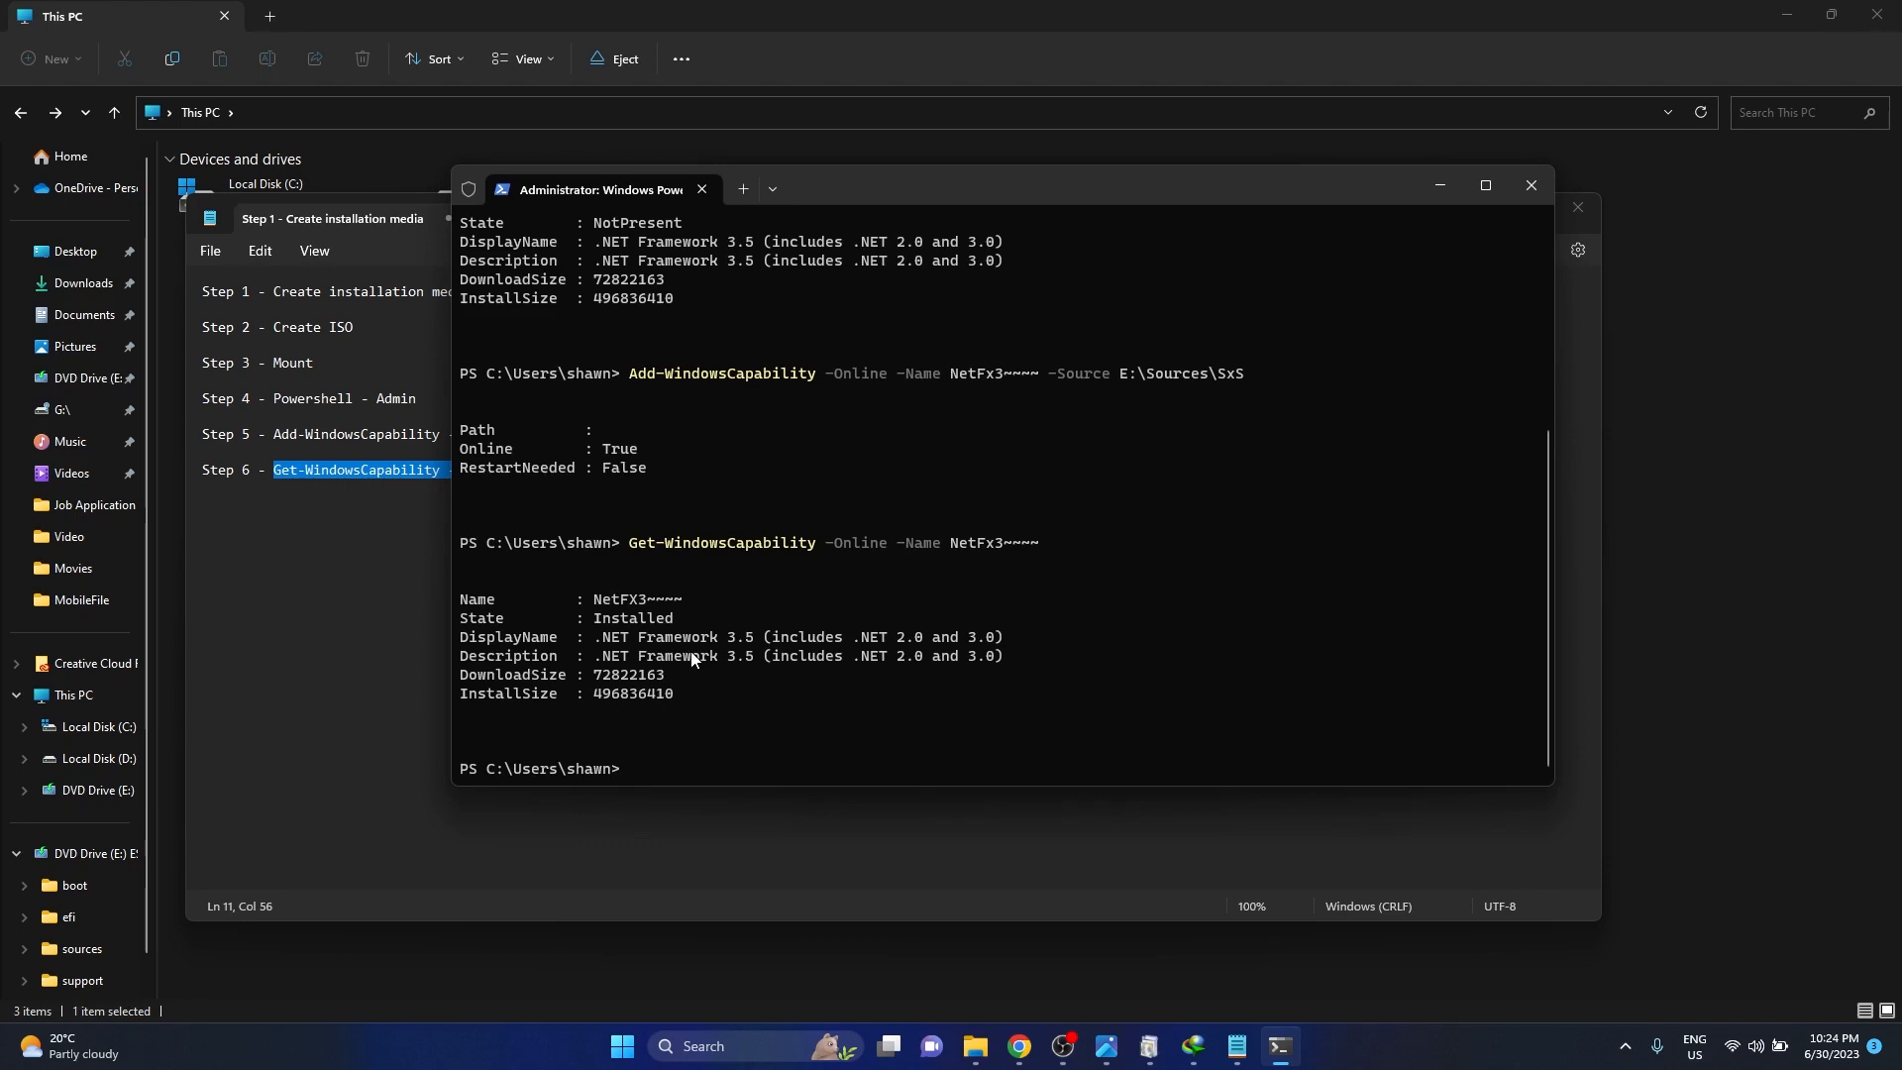
Turn on .NET Framework 3.5 in Windows Features and dismiss the completed-changes message
{"action": "key", "text": "super"}
{"action": "type", "text": "feat"}
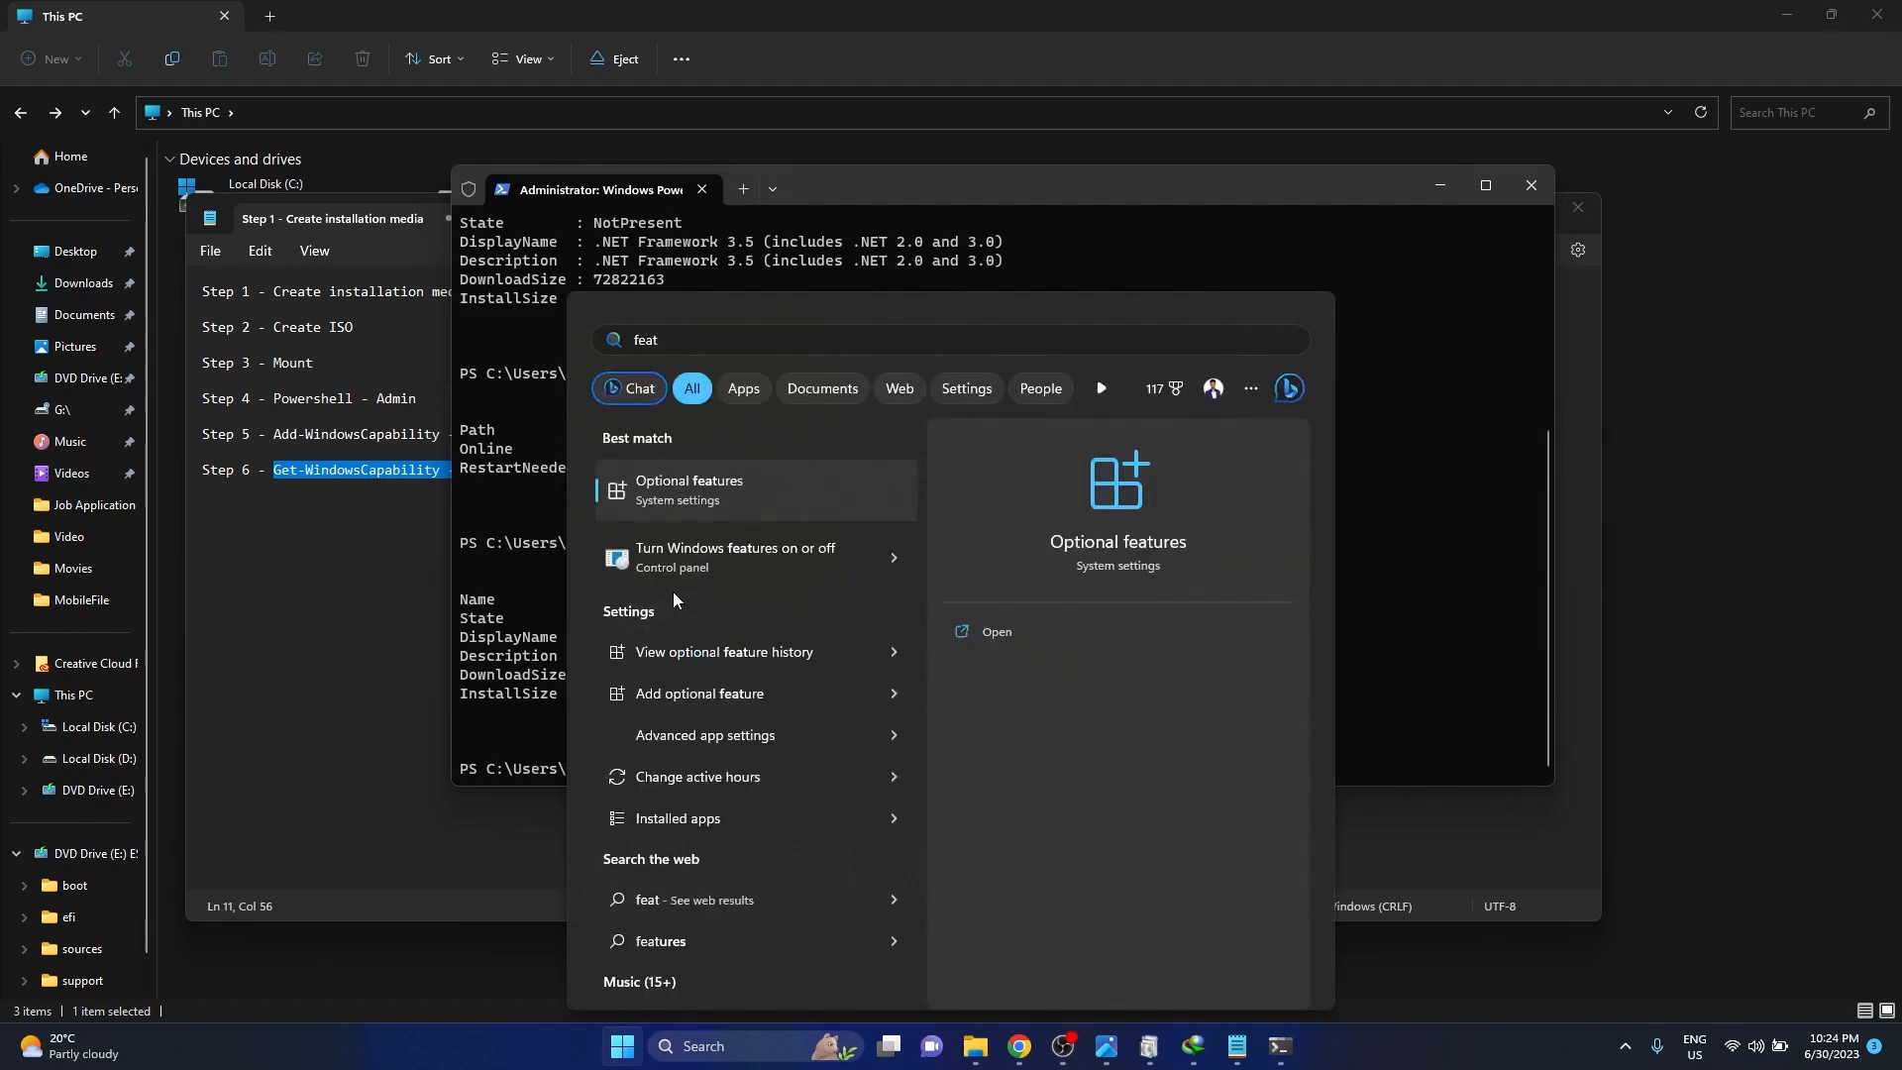
{"action": "left_click", "coordinate": [771, 560]}
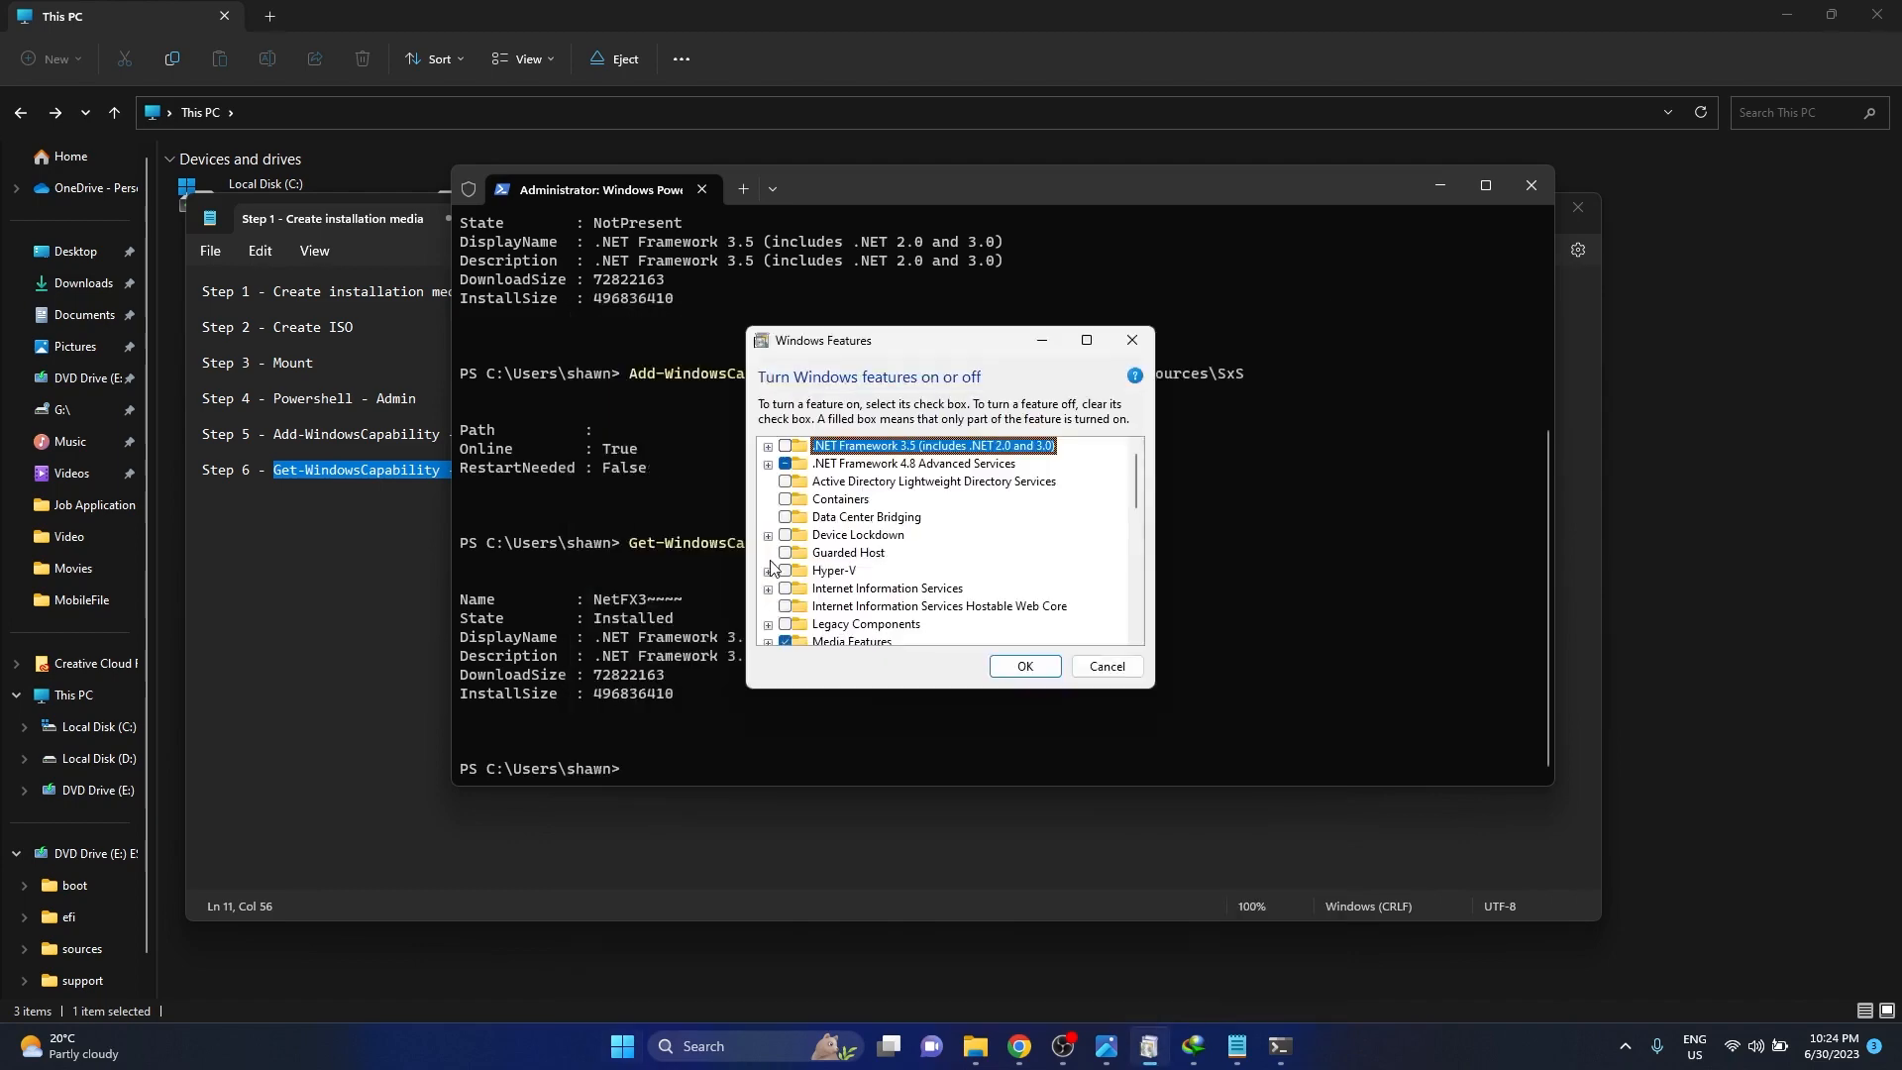
{"action": "left_click", "coordinate": [786, 447]}
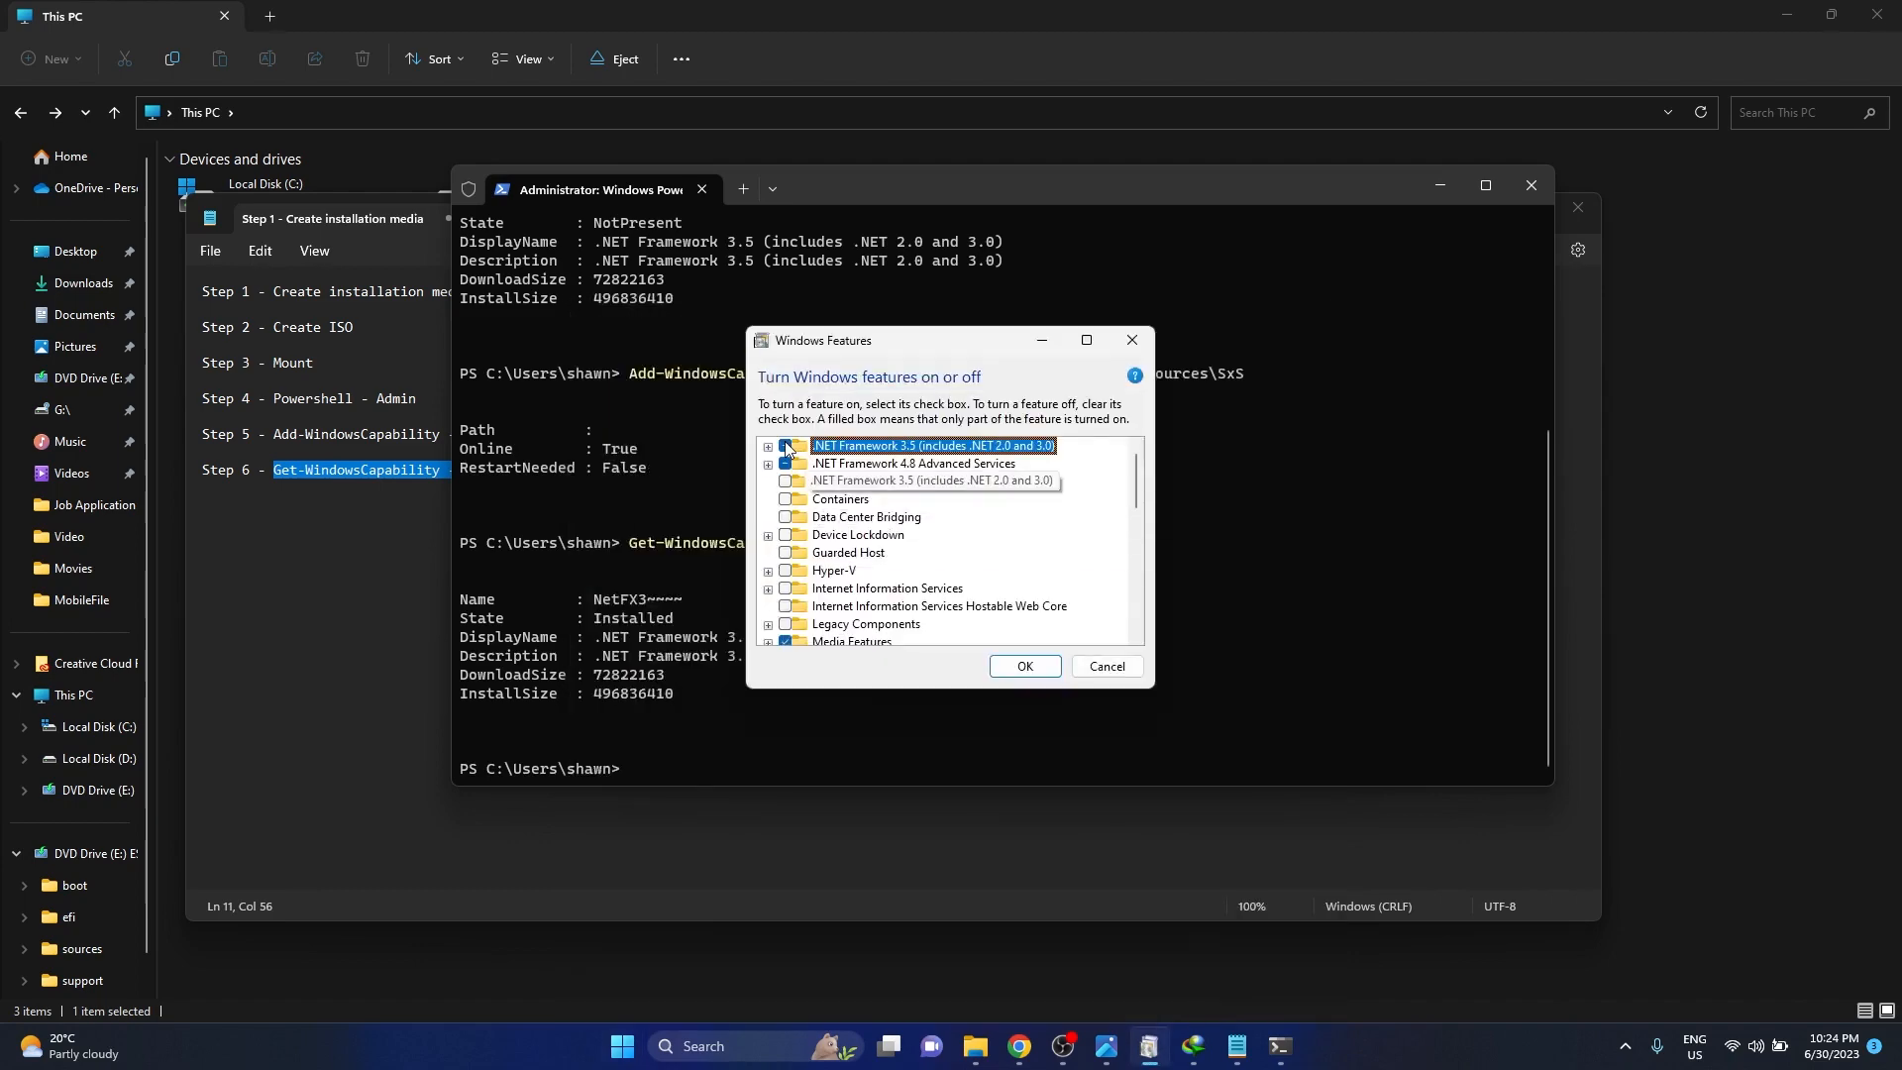
{"action": "left_click", "coordinate": [1024, 665]}
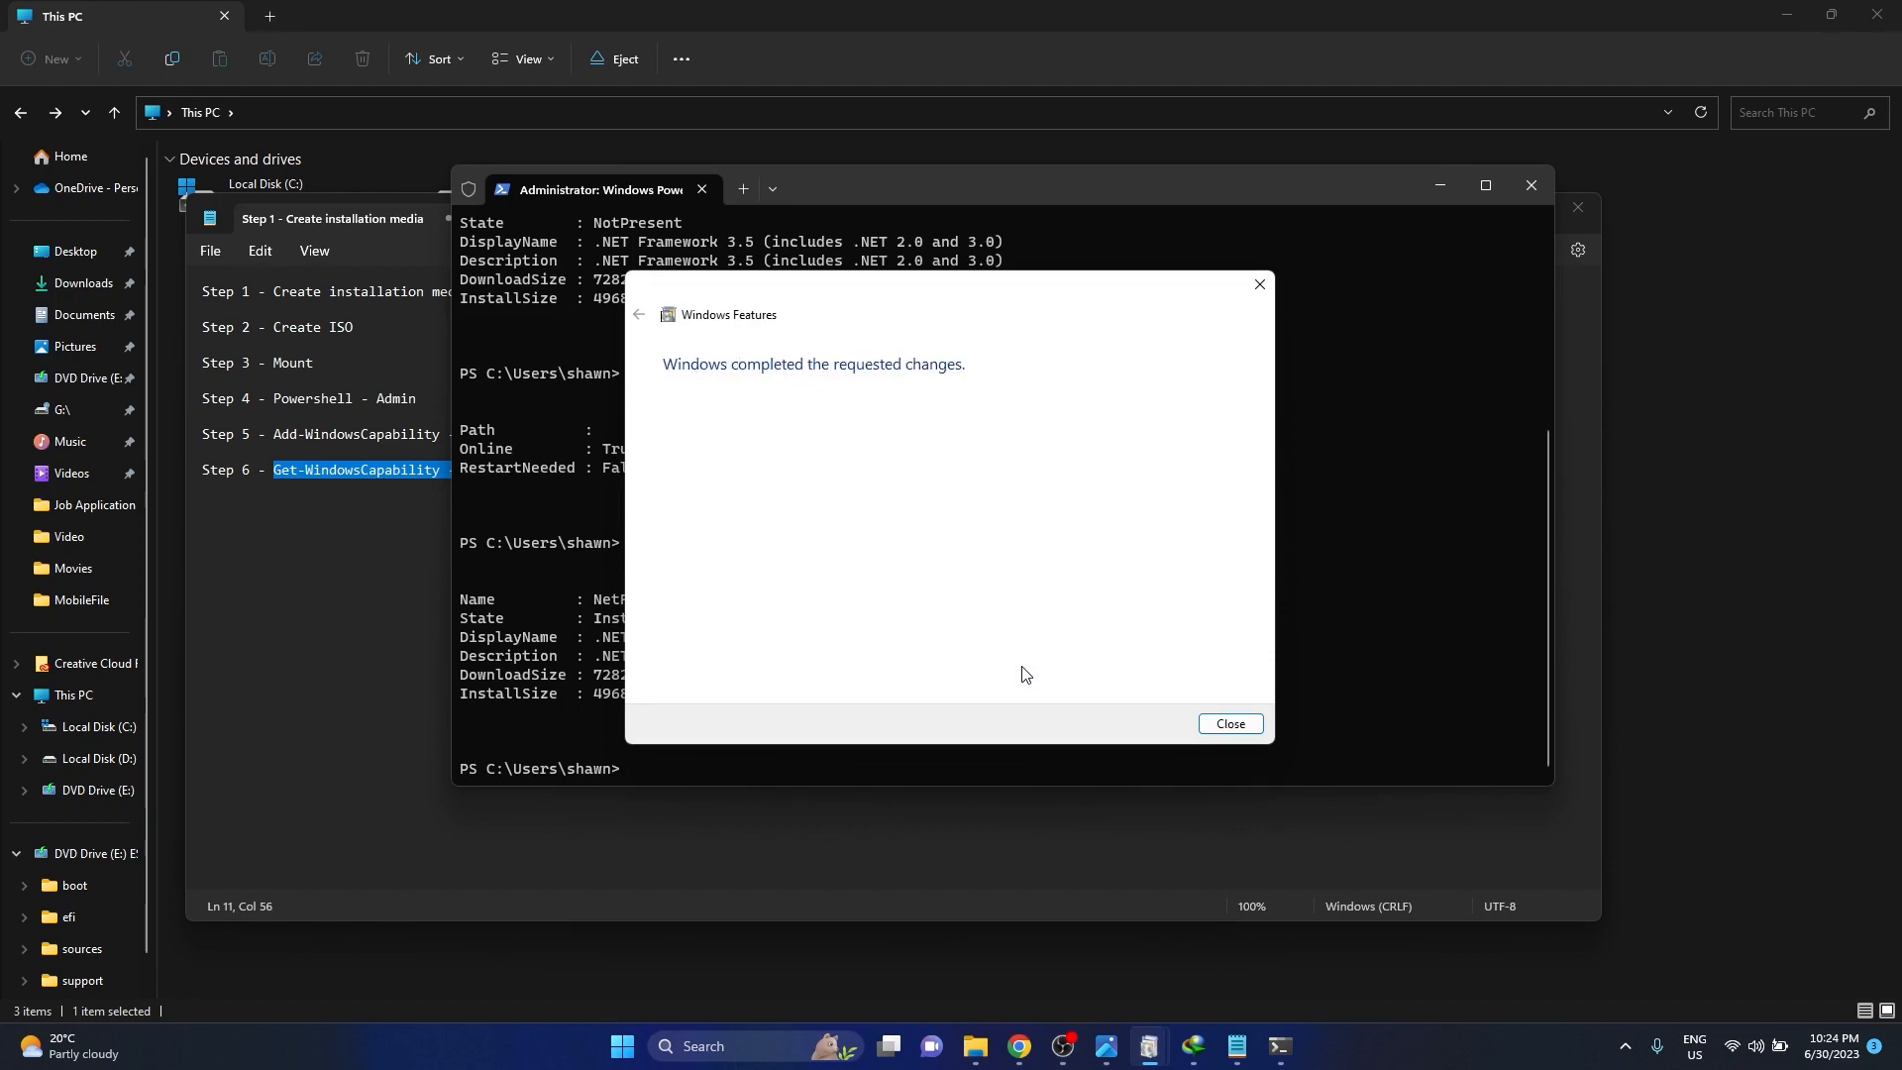
{"action": "left_click", "coordinate": [1230, 723]}
{"action": "key", "text": "super"}
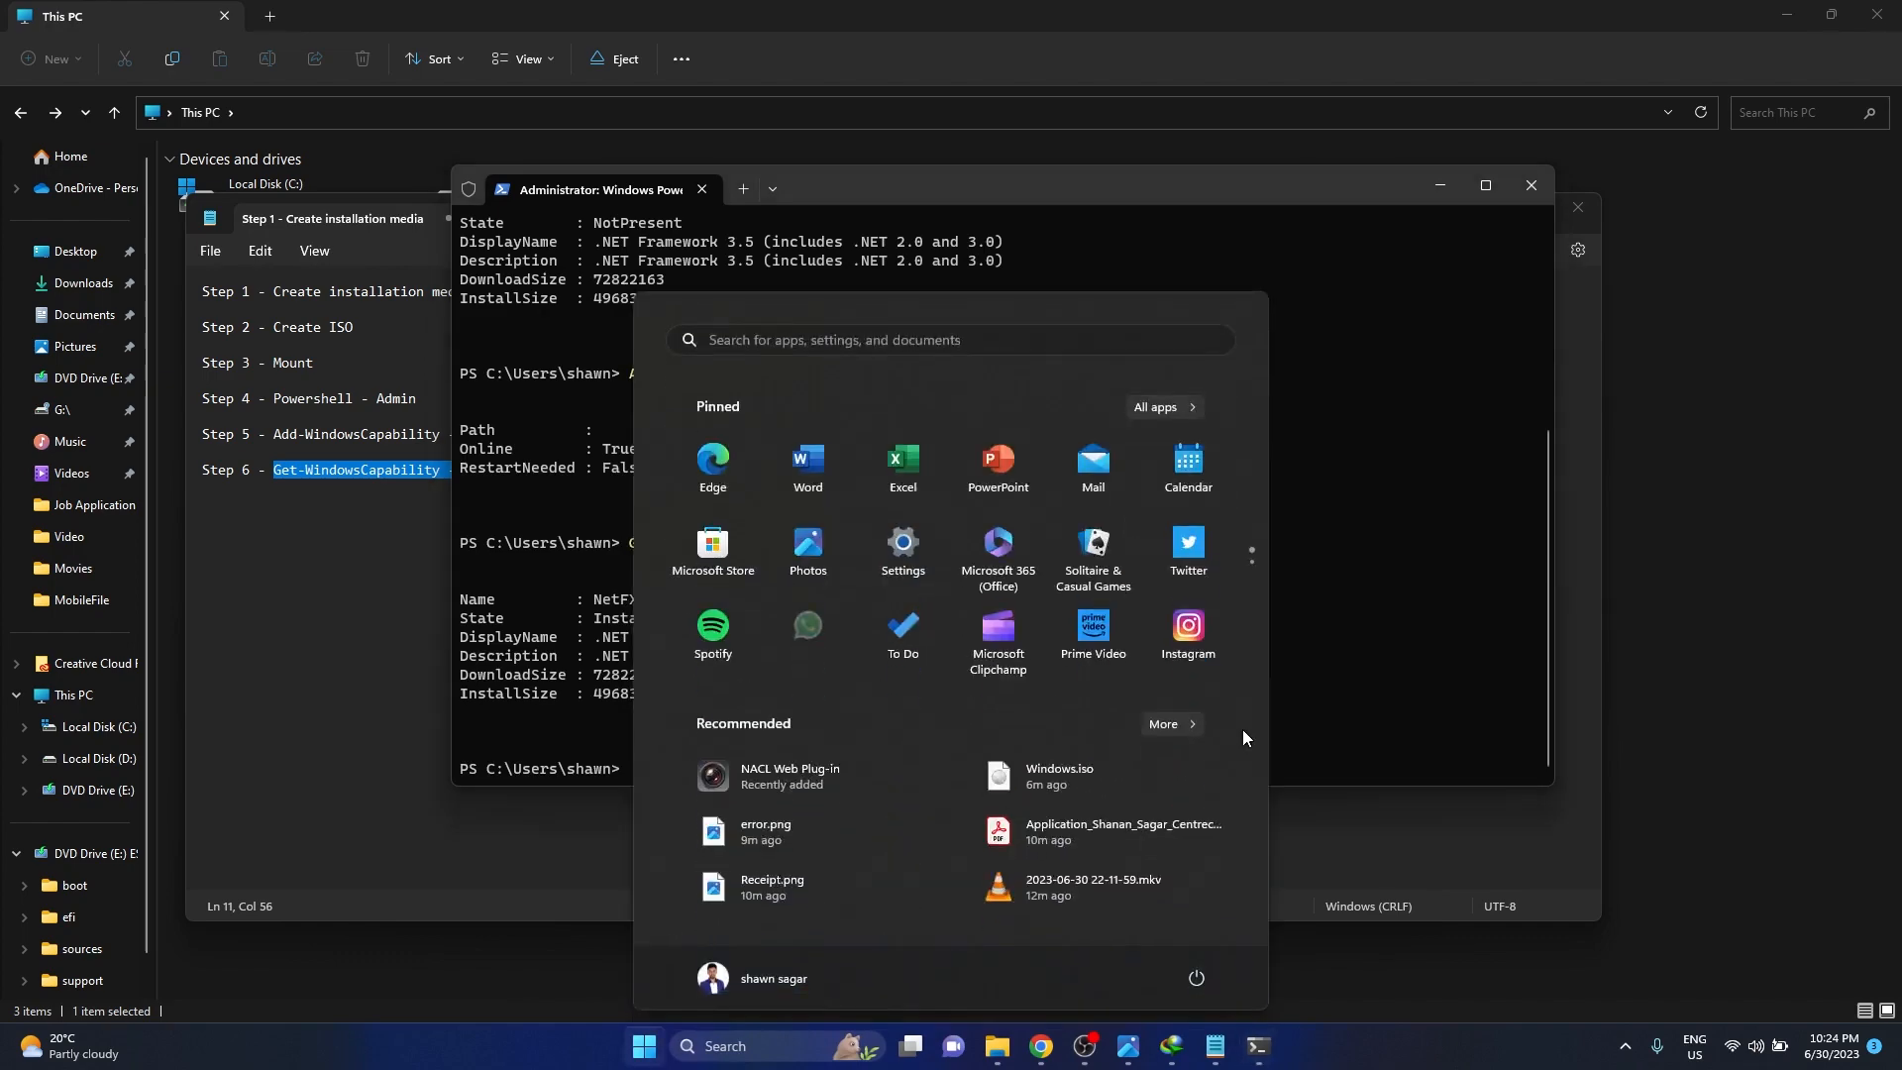
{"action": "type", "text": "feat"}
{"action": "key", "text": "Return"}
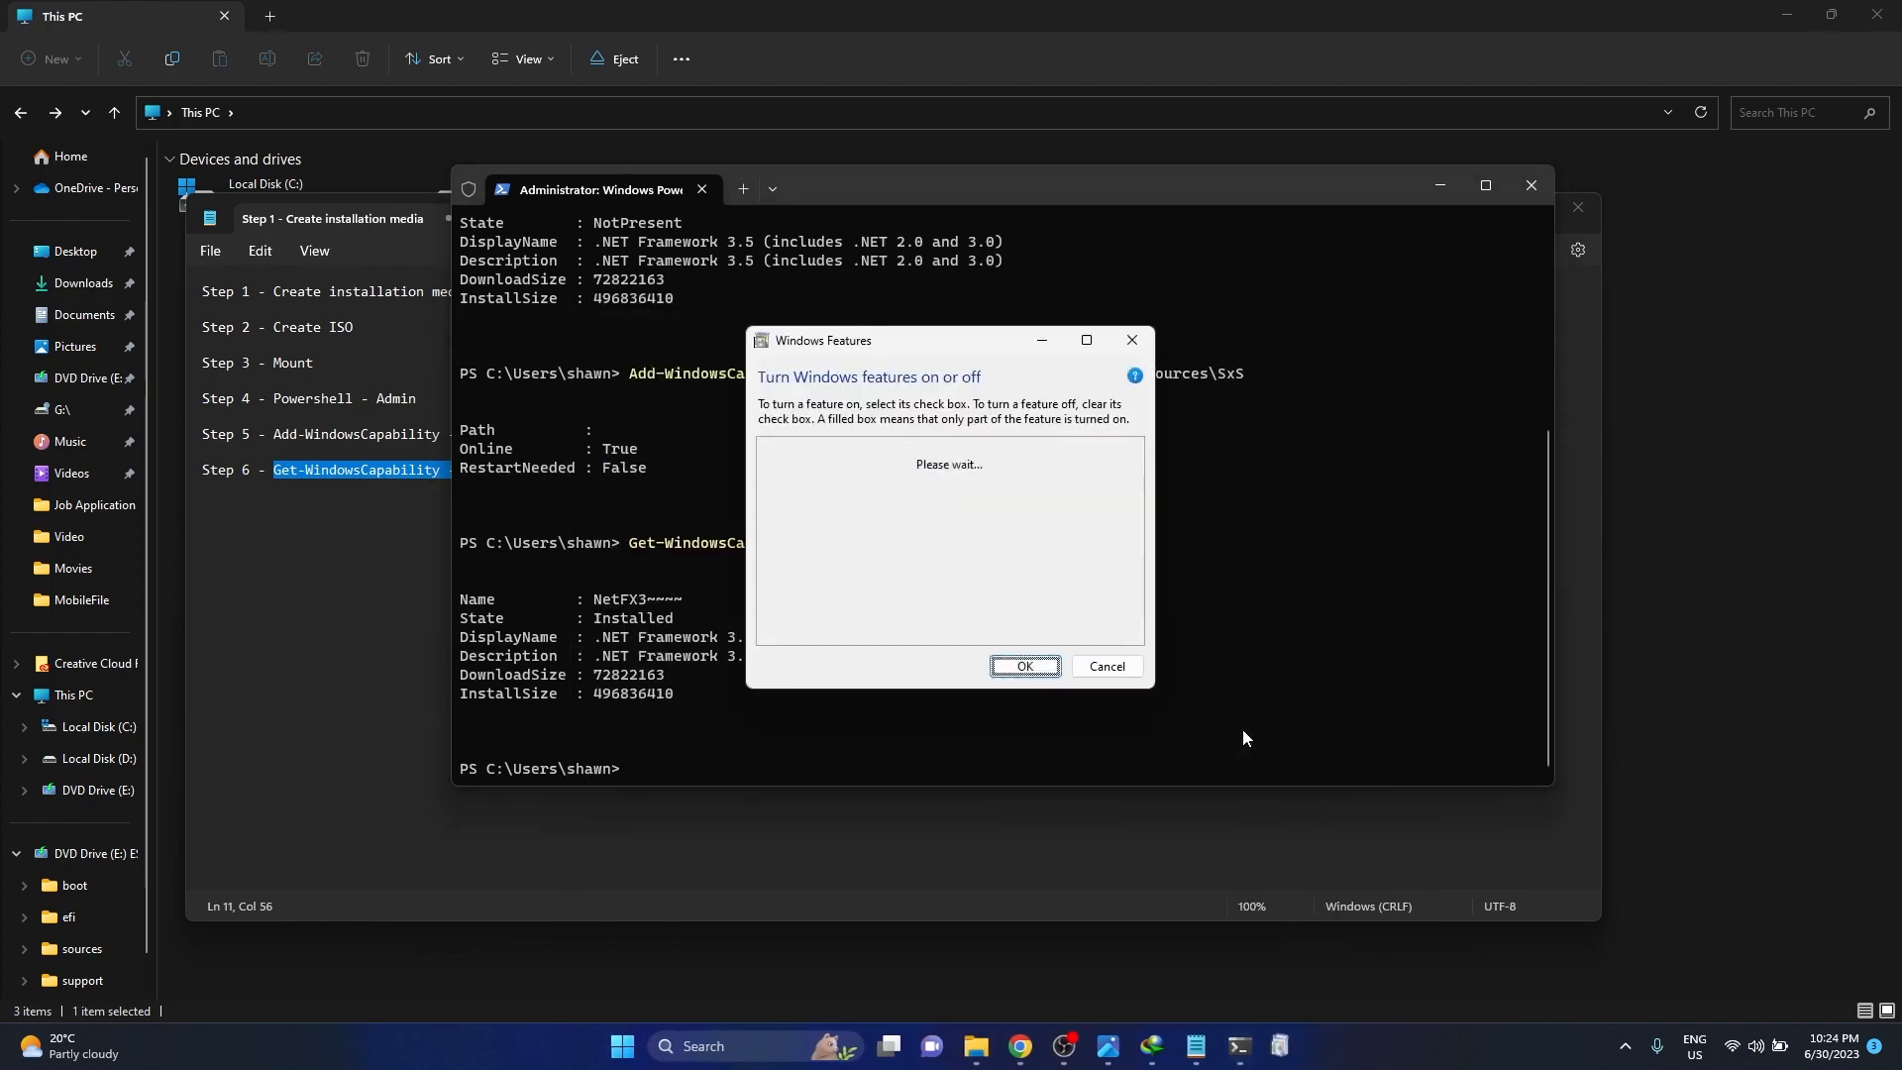
{"action": "left_click", "coordinate": [1025, 665]}
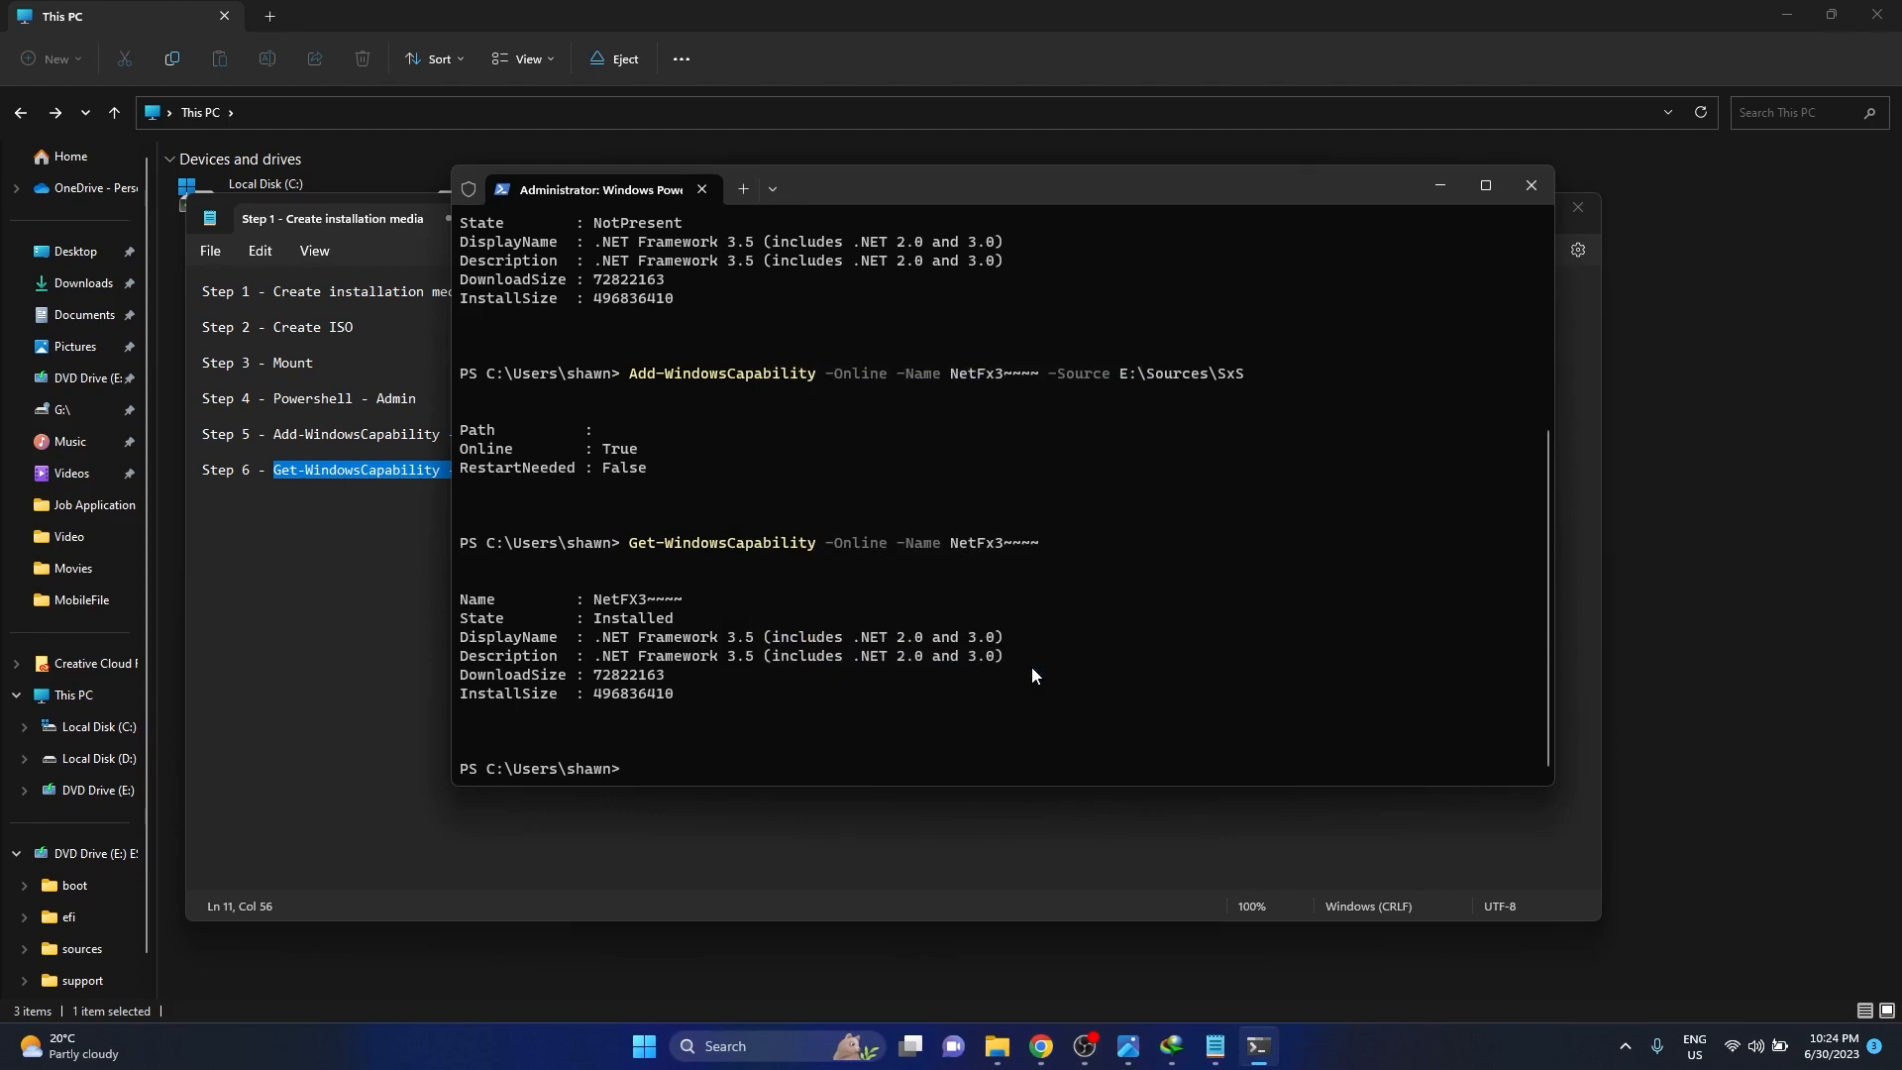